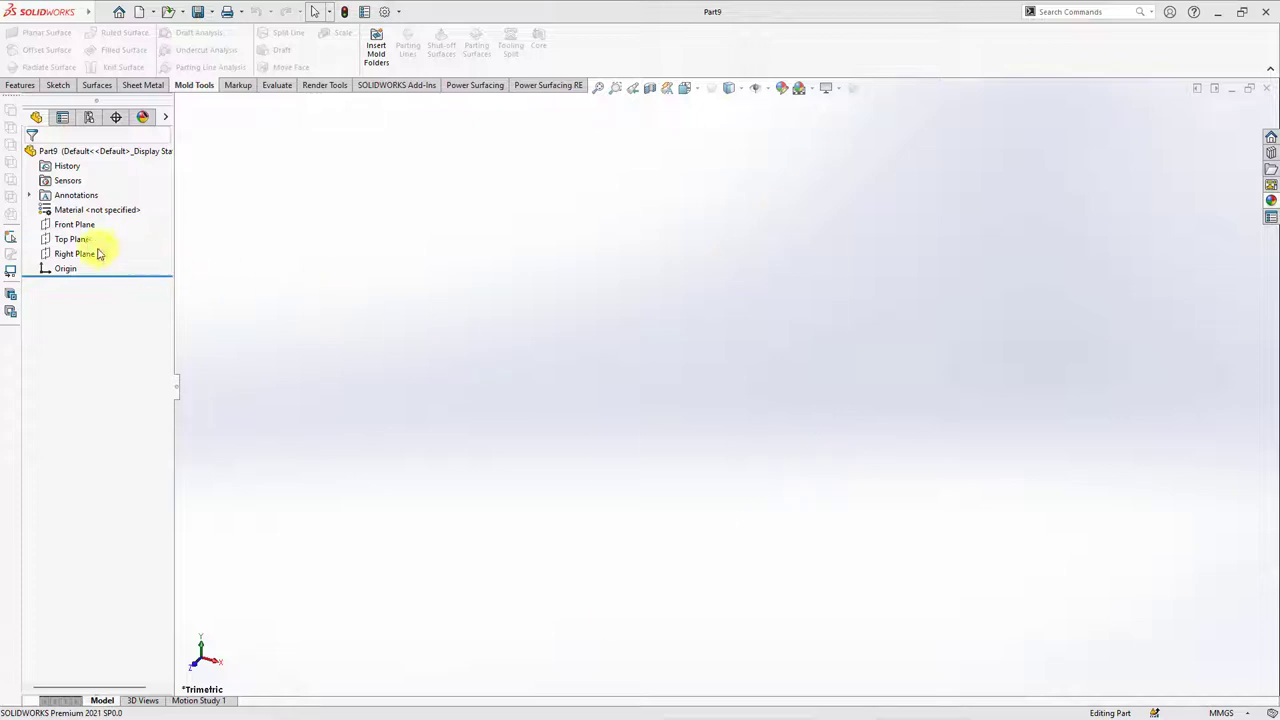
Start a sketch on the Top Plane and draw a horizontal midpoint centreline from the origin
left_click(70, 239)
left_click(85, 226)
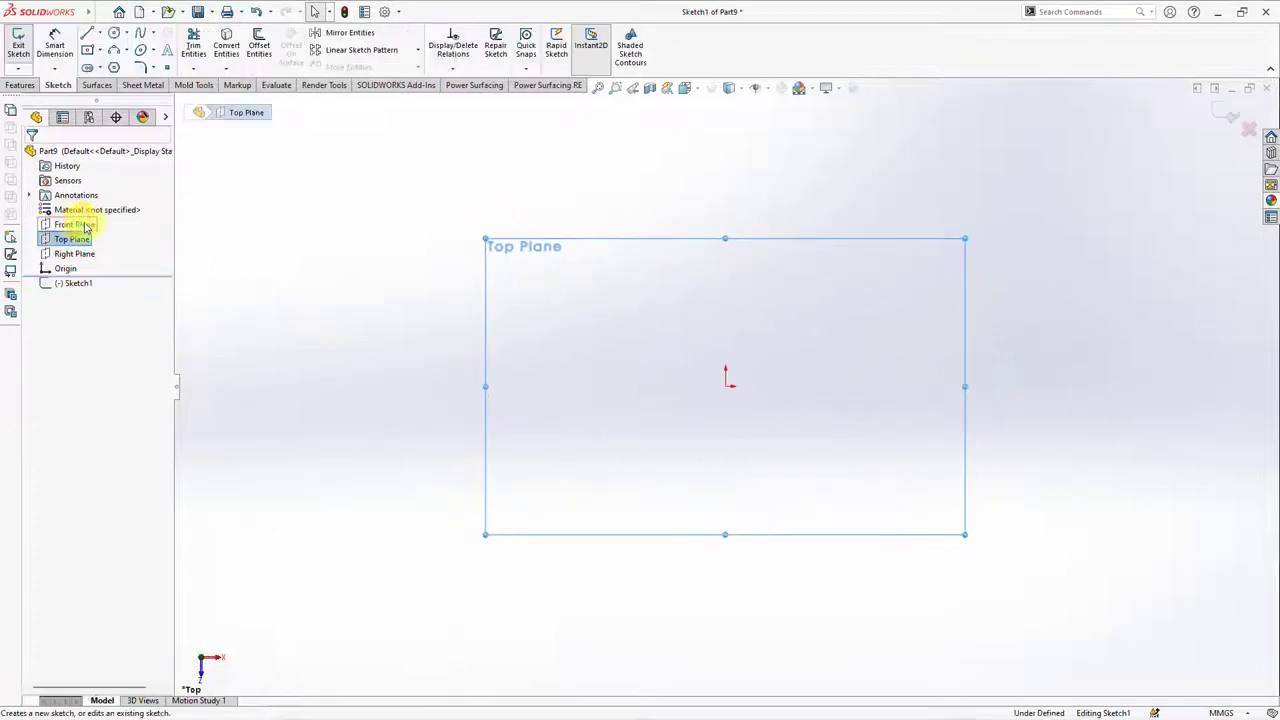
left_click(99, 33)
left_click(115, 80)
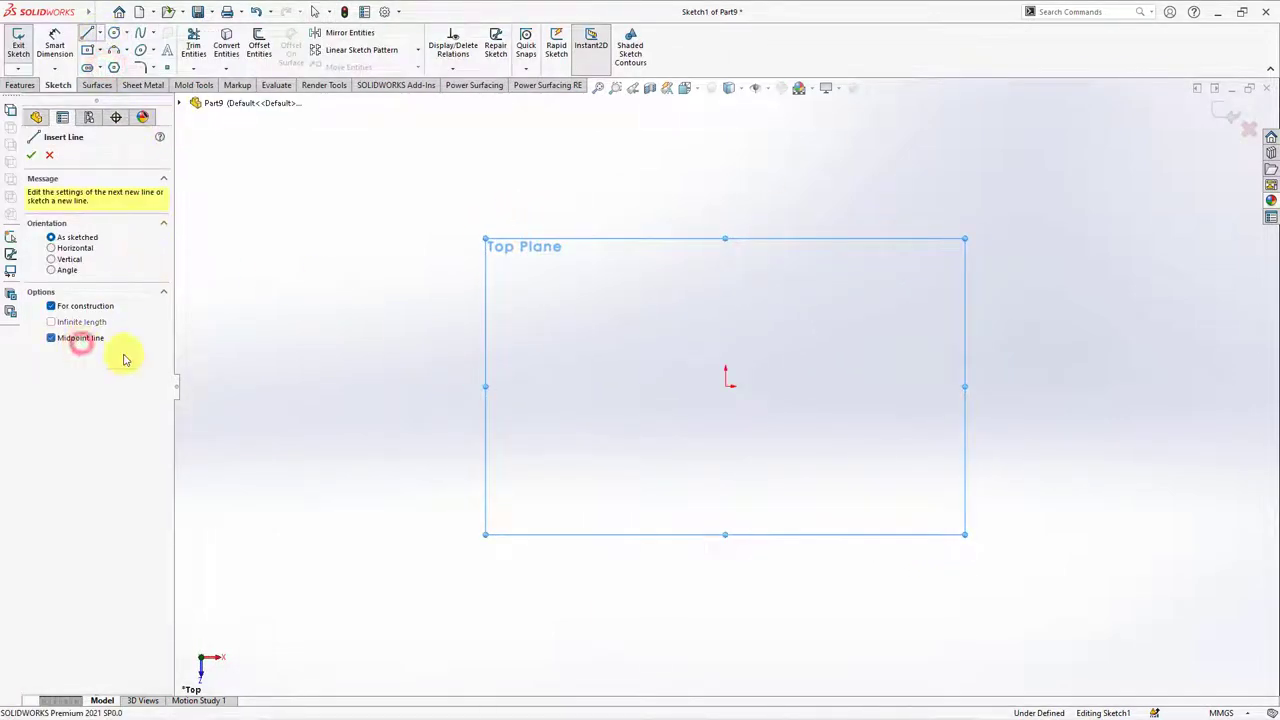
left_click(727, 386)
left_click(1086, 386)
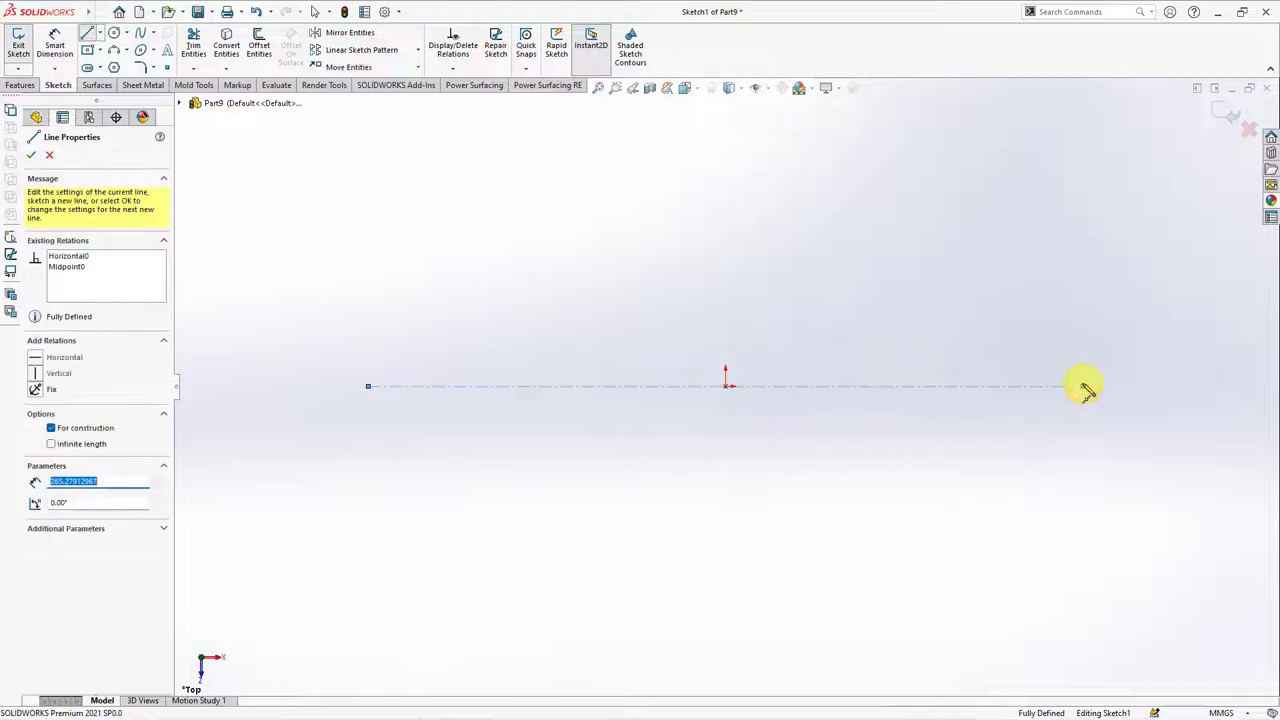
right_click(1087, 386)
left_click(1105, 393)
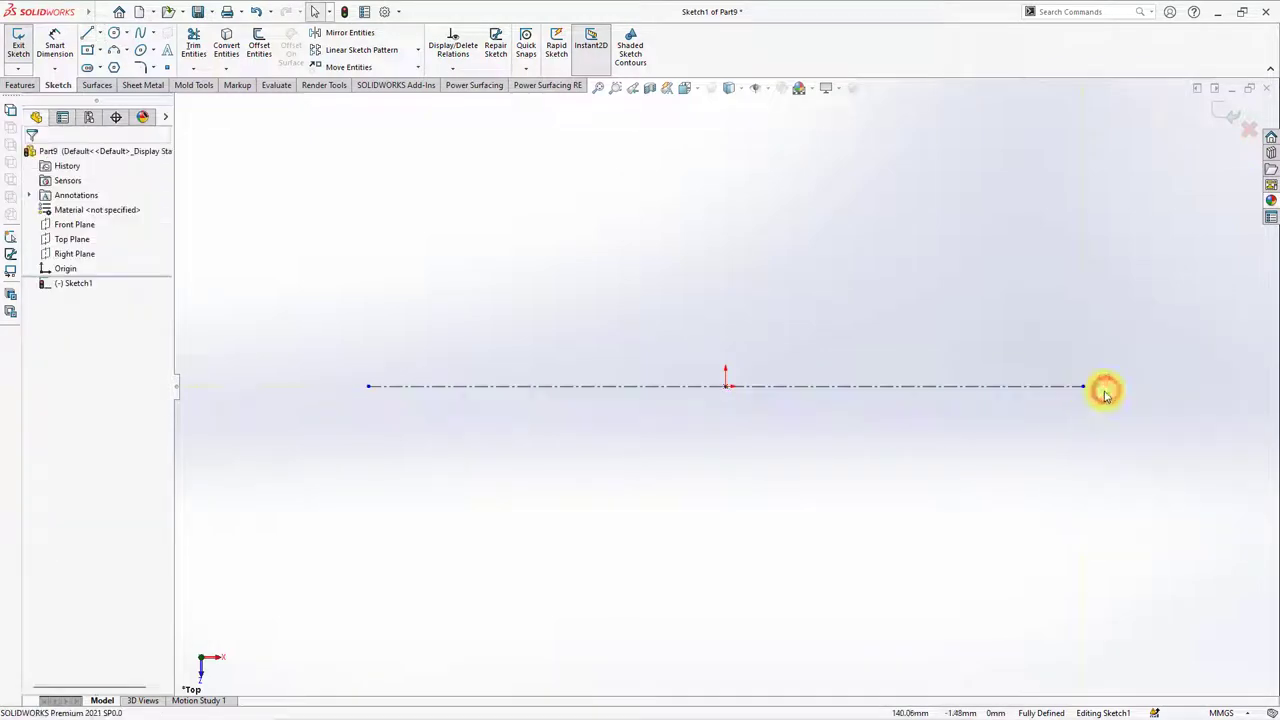
Draw vertical midpoint lines centred on each end of the centreline
left_click(100, 38)
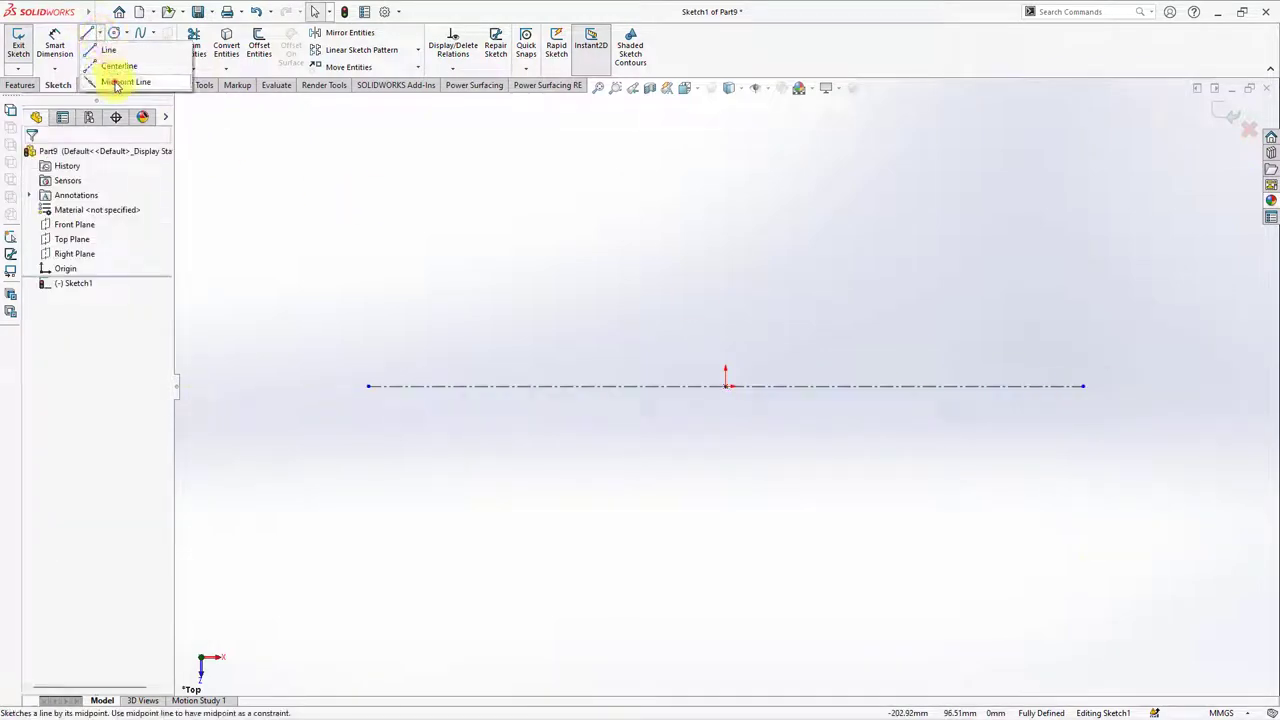
left_click(116, 80)
left_click(370, 387)
left_click_drag(370, 387, 390, 330)
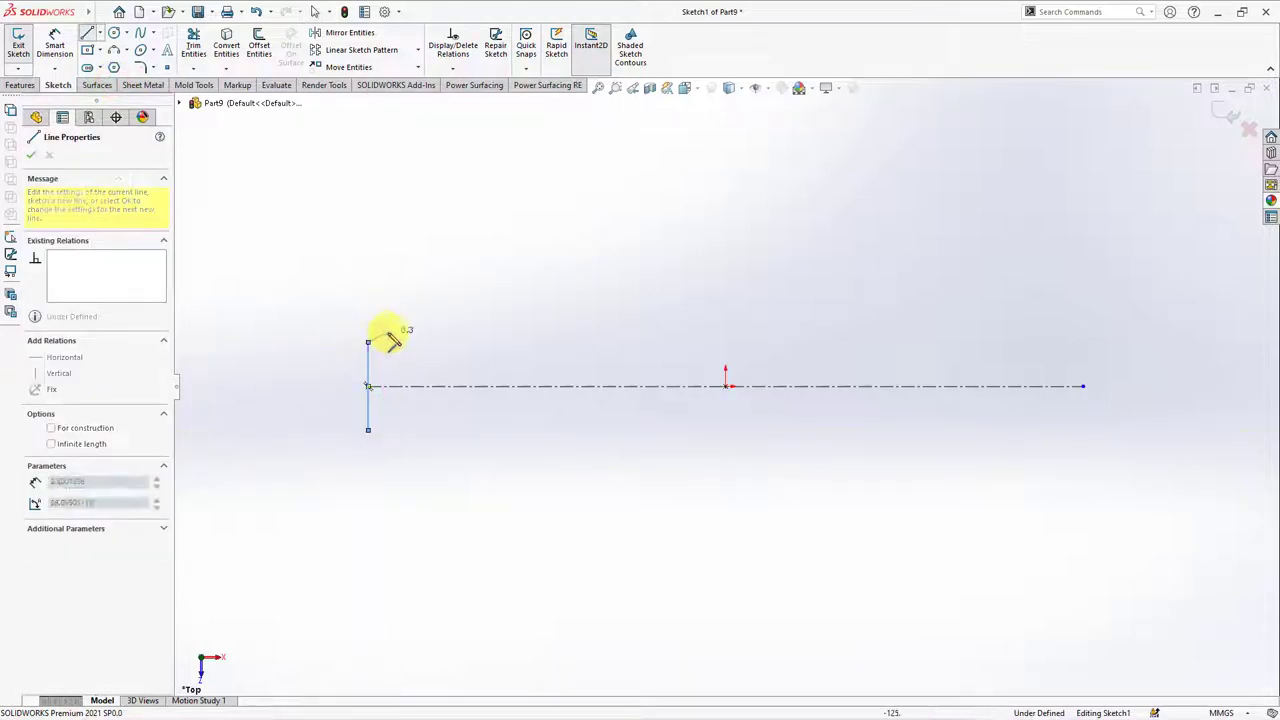
left_click_drag(1085, 386, 1100, 358)
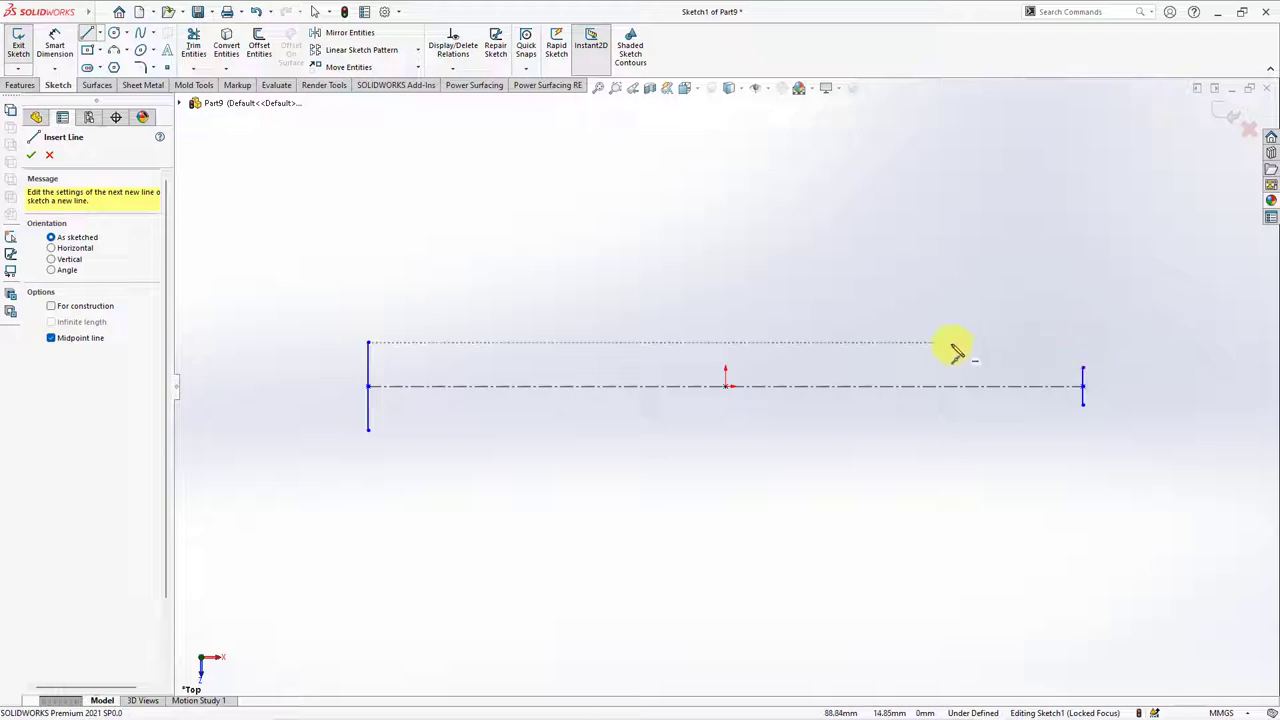
Draw two connected angled lines from the right end line's top toward the left
left_click(98, 38)
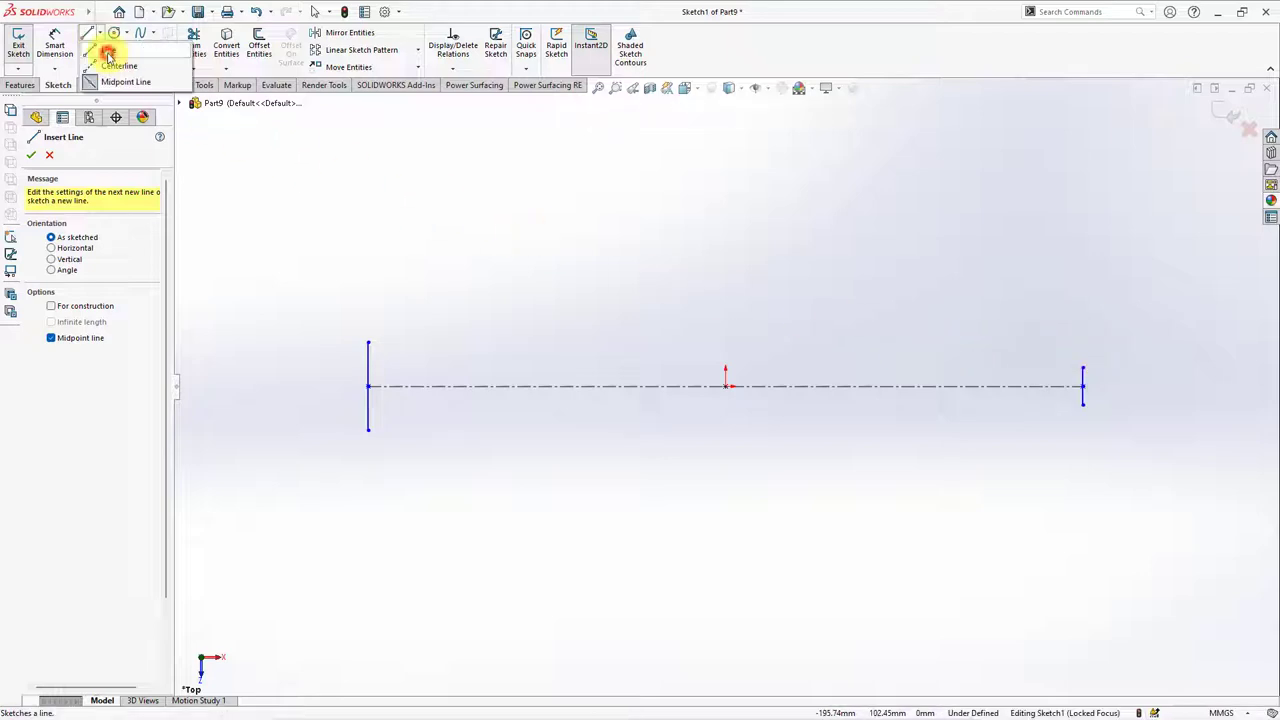
left_click(106, 48)
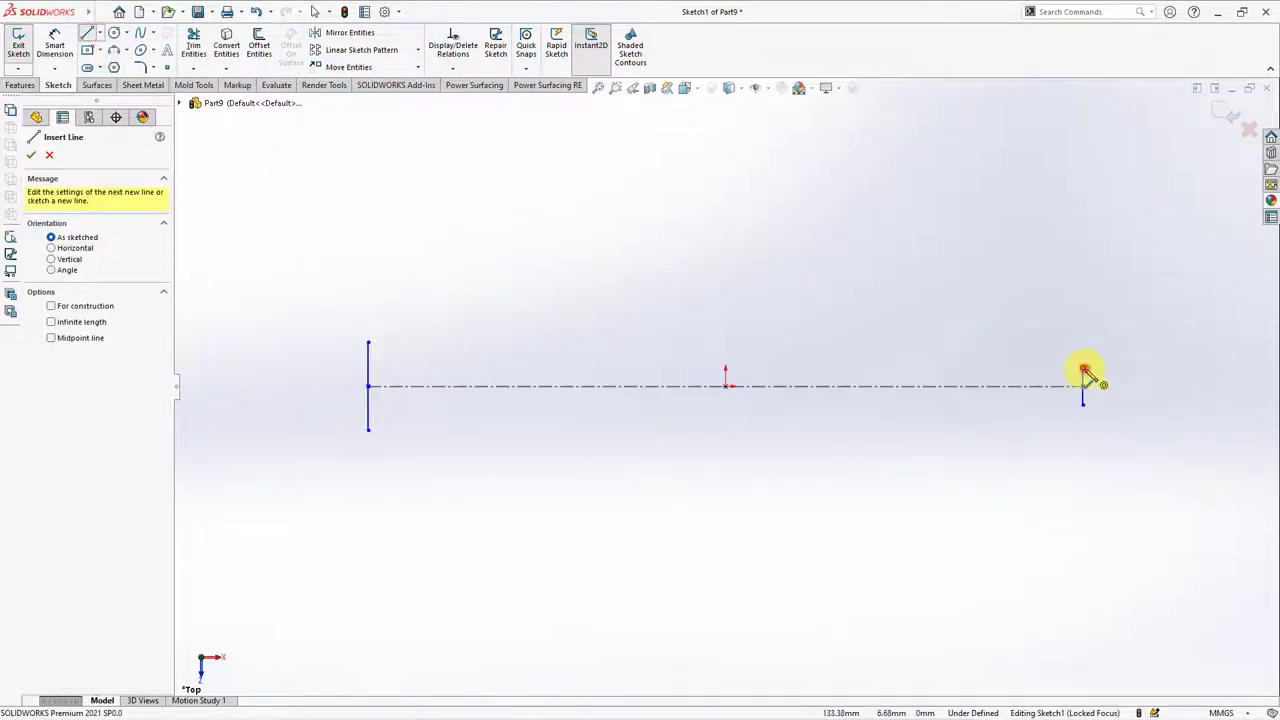
left_click(1083, 368)
left_click(701, 356)
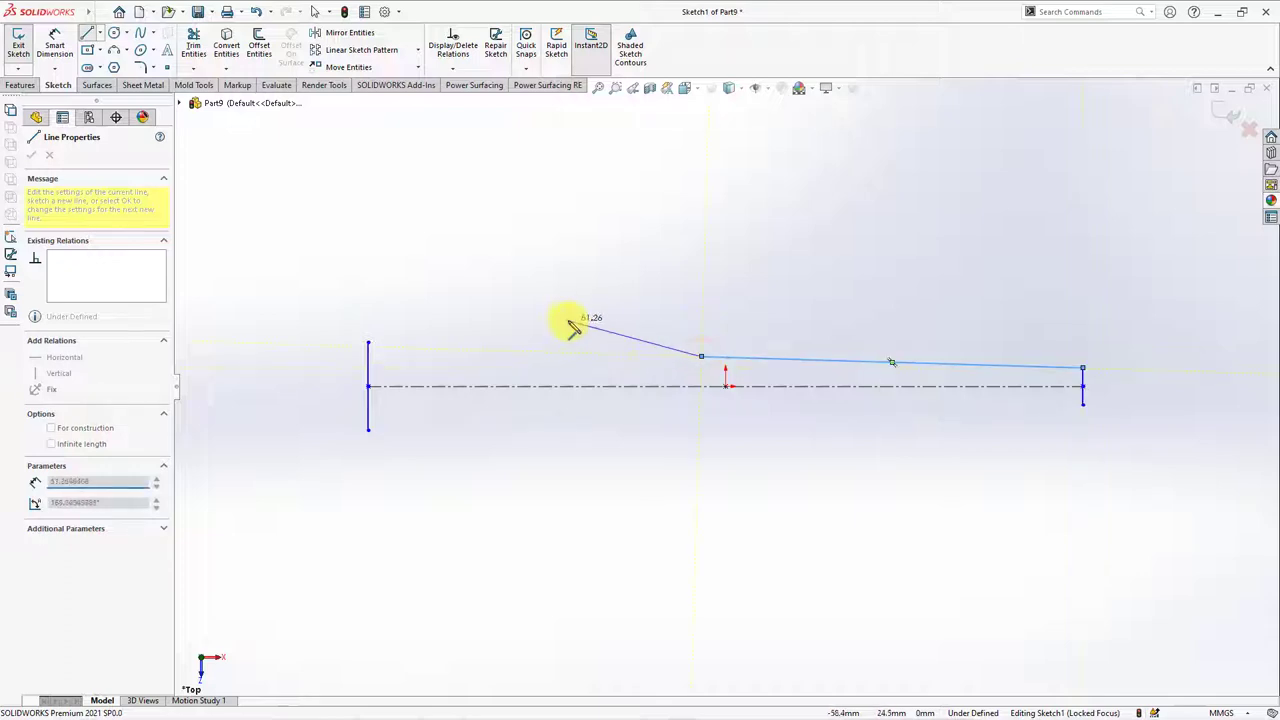
left_click(568, 318)
right_click(570, 320)
left_click(586, 326)
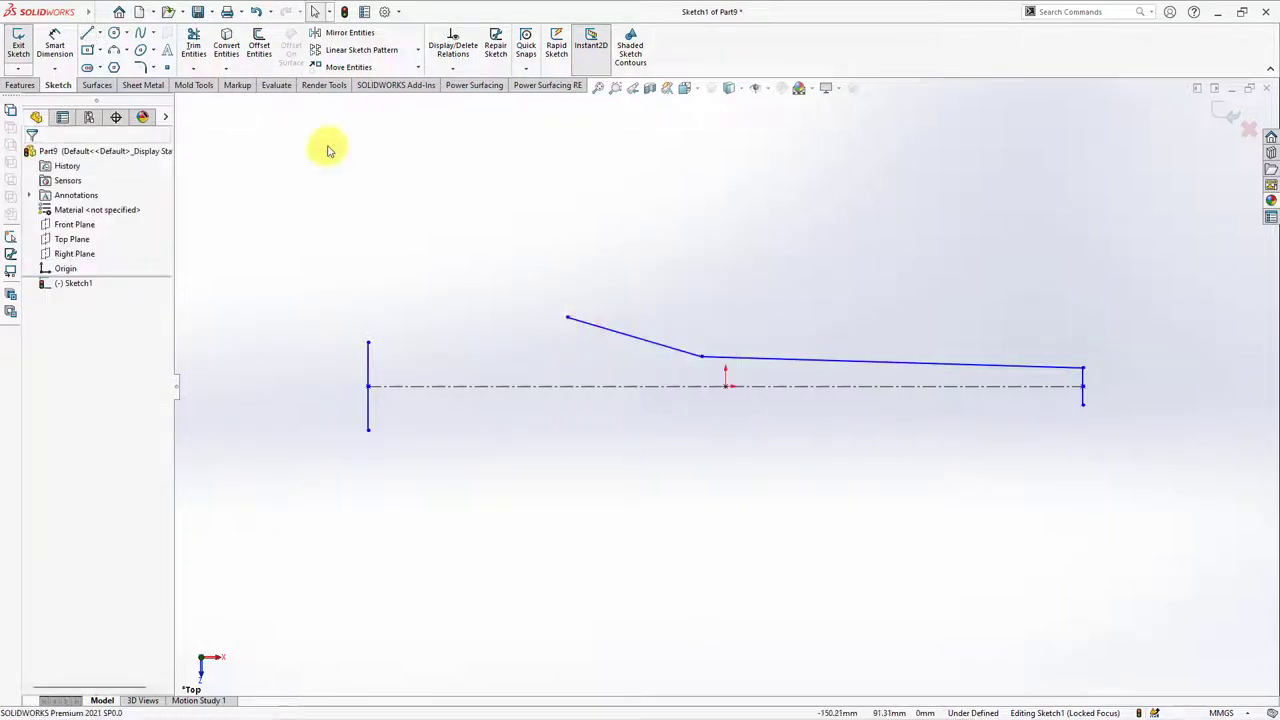
Add a three-point arc from the left end line's top to the steep line's end
left_click(114, 53)
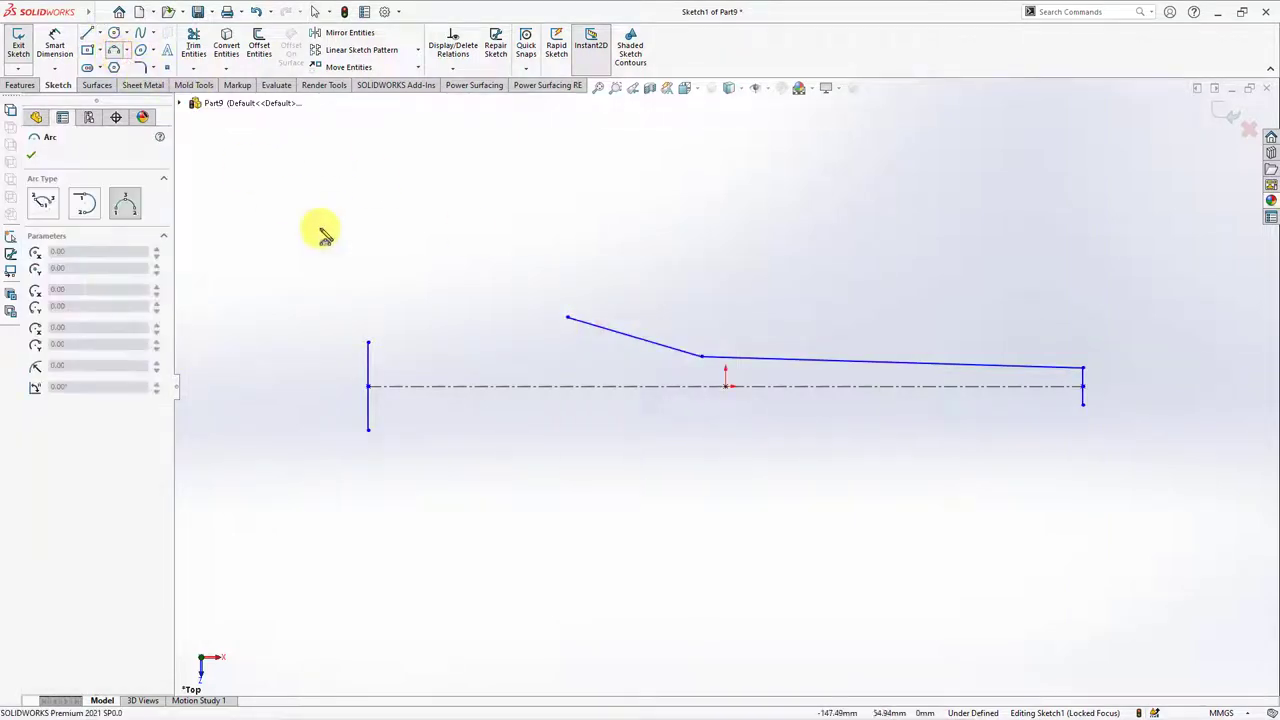
left_click(369, 344)
left_click(568, 318)
left_click(506, 319)
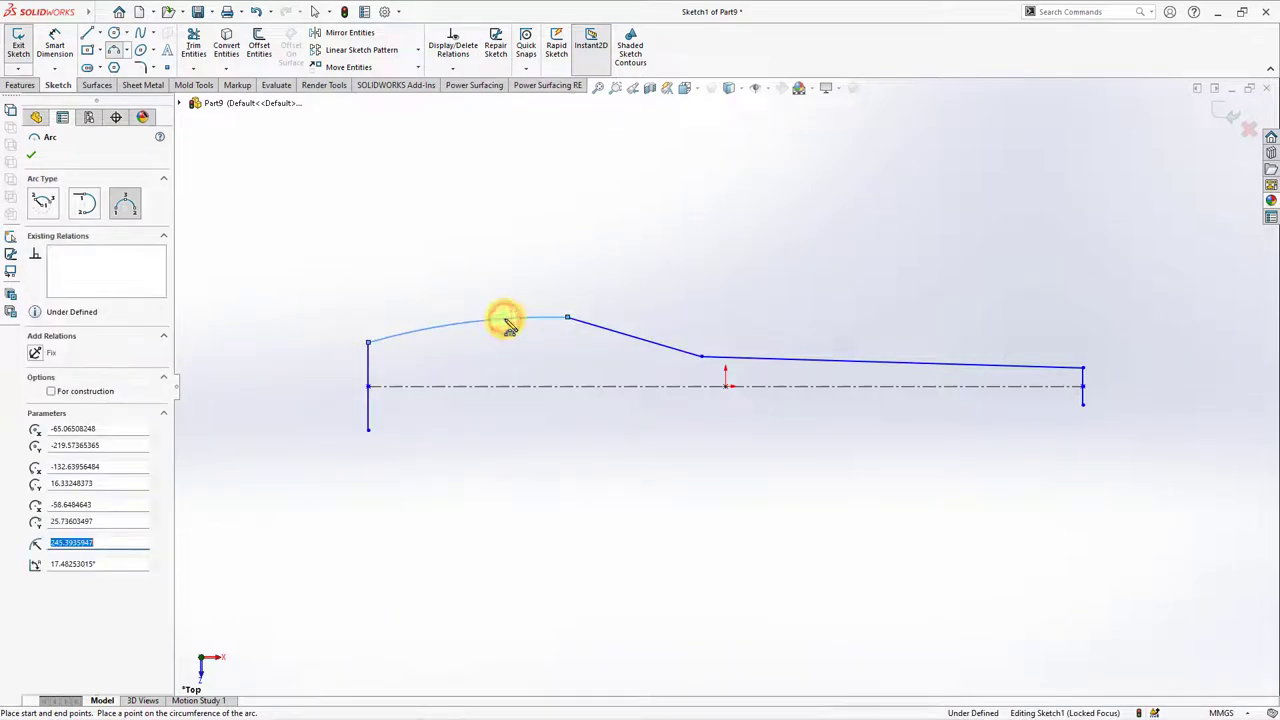
right_click(508, 321)
left_click(534, 329)
Dimension the centreline to a 160 mm overall length
left_click(55, 45)
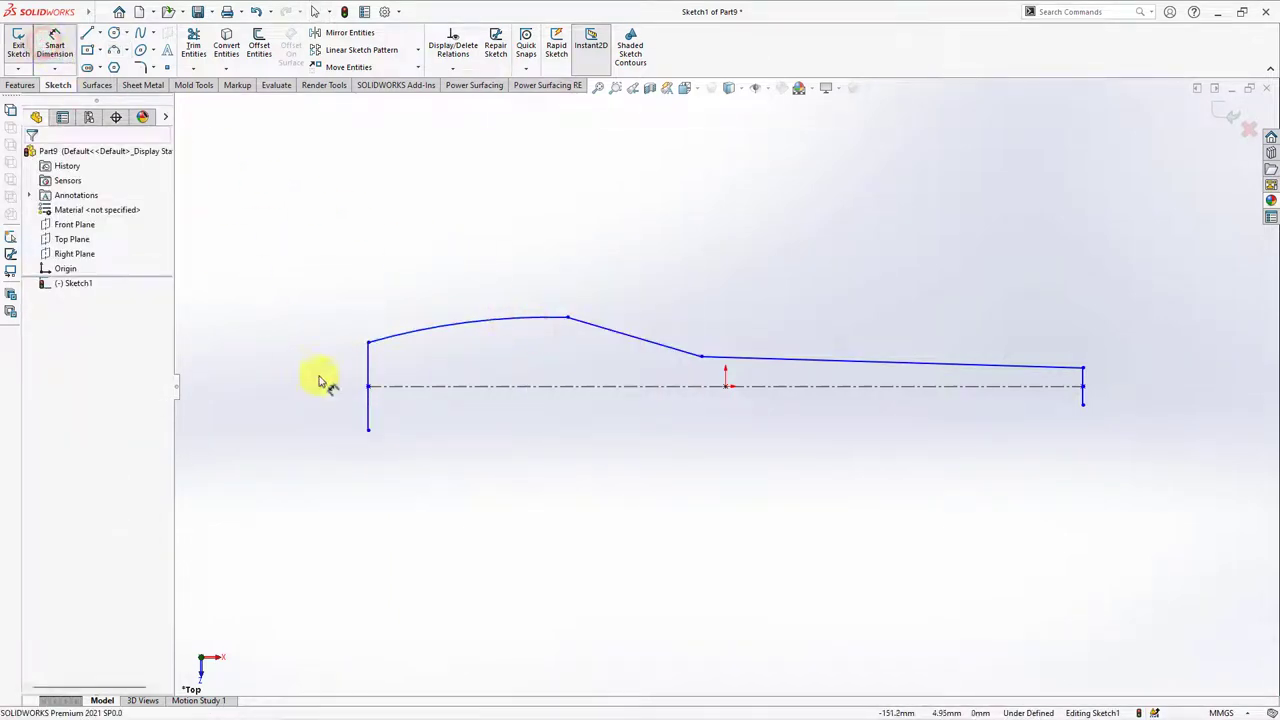
left_click(771, 386)
left_click(709, 190)
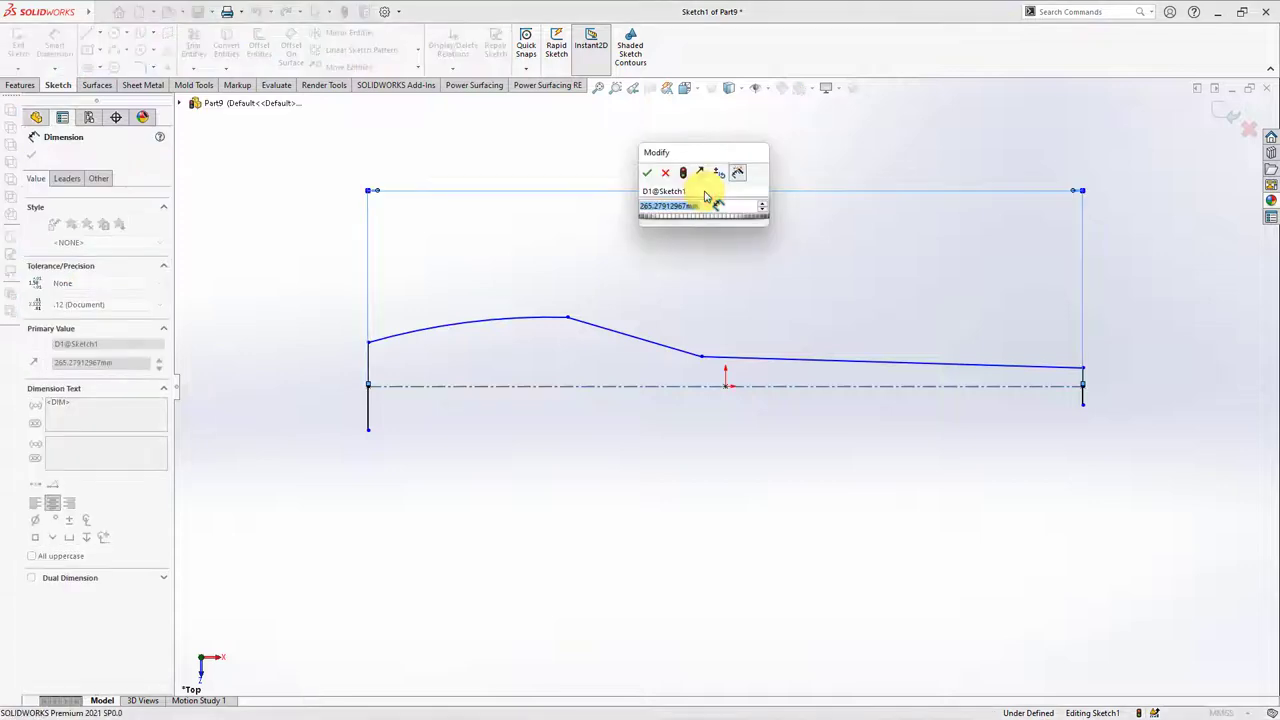
type("160")
left_click(646, 172)
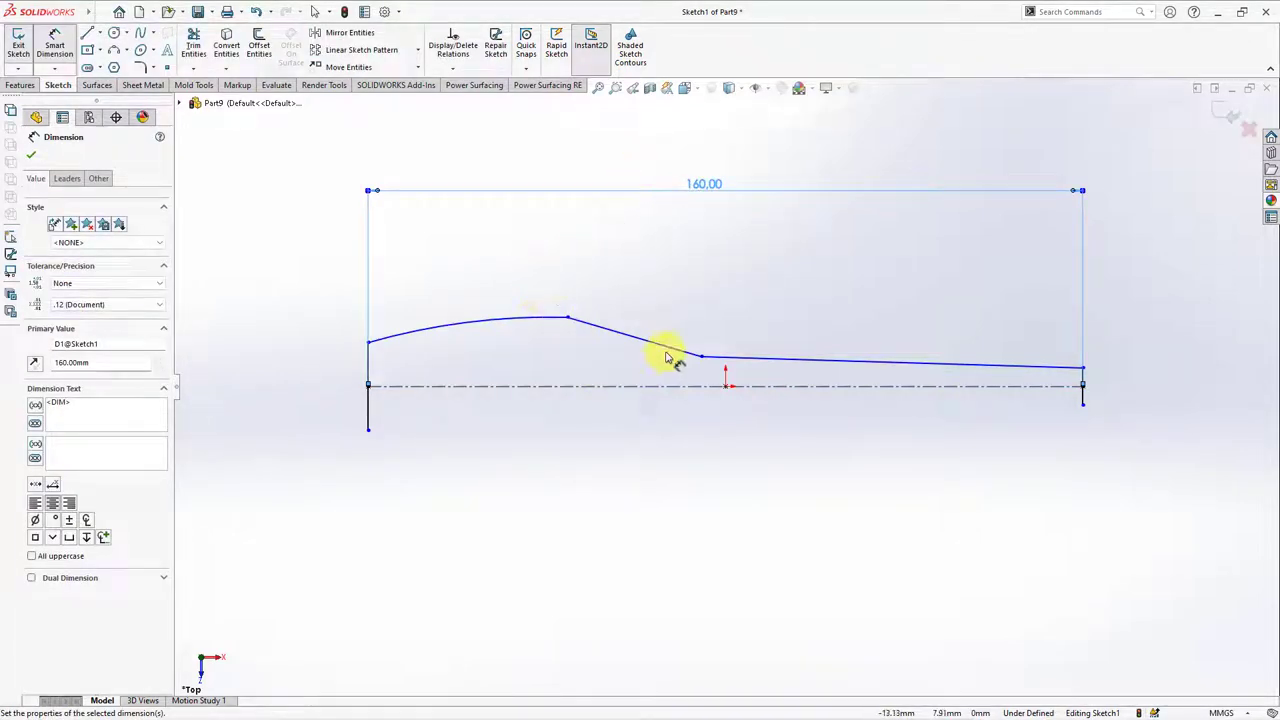
Set the steep line's angle to 20° and the shallow line's angle to 0.8°
left_click(667, 357)
left_click(671, 385)
left_click(618, 362)
type("2")
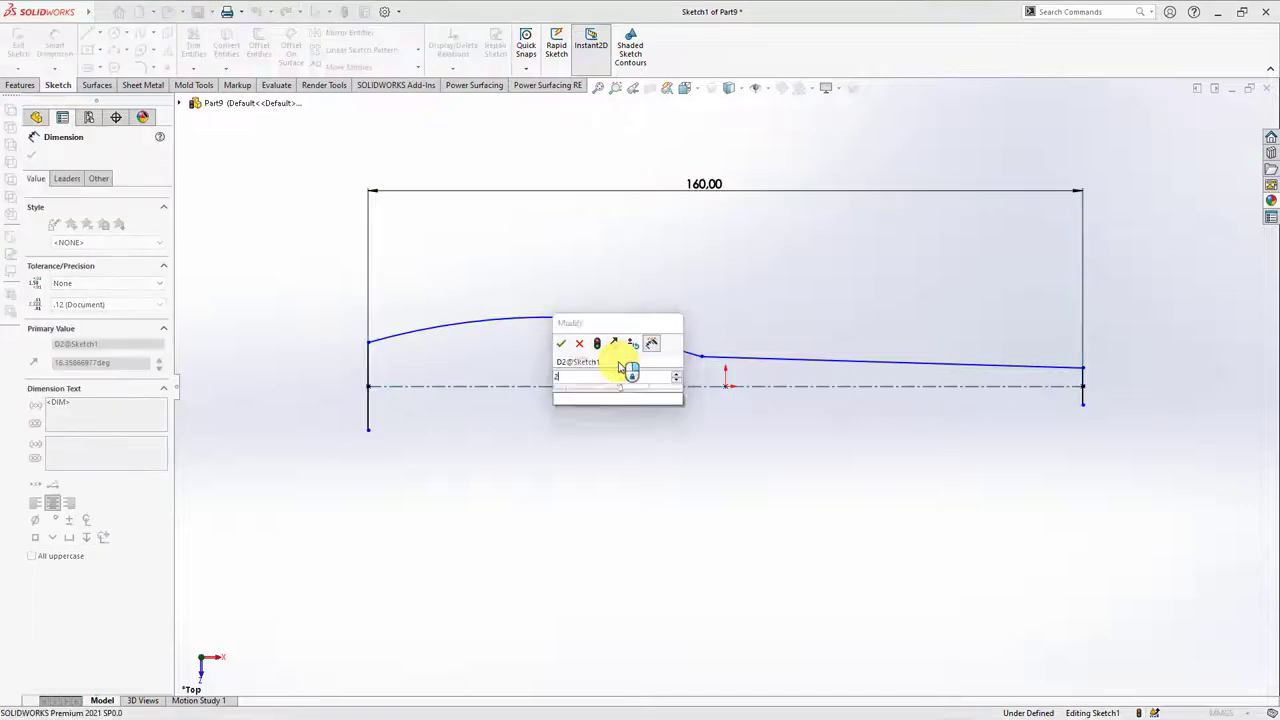
type("0")
left_click(563, 345)
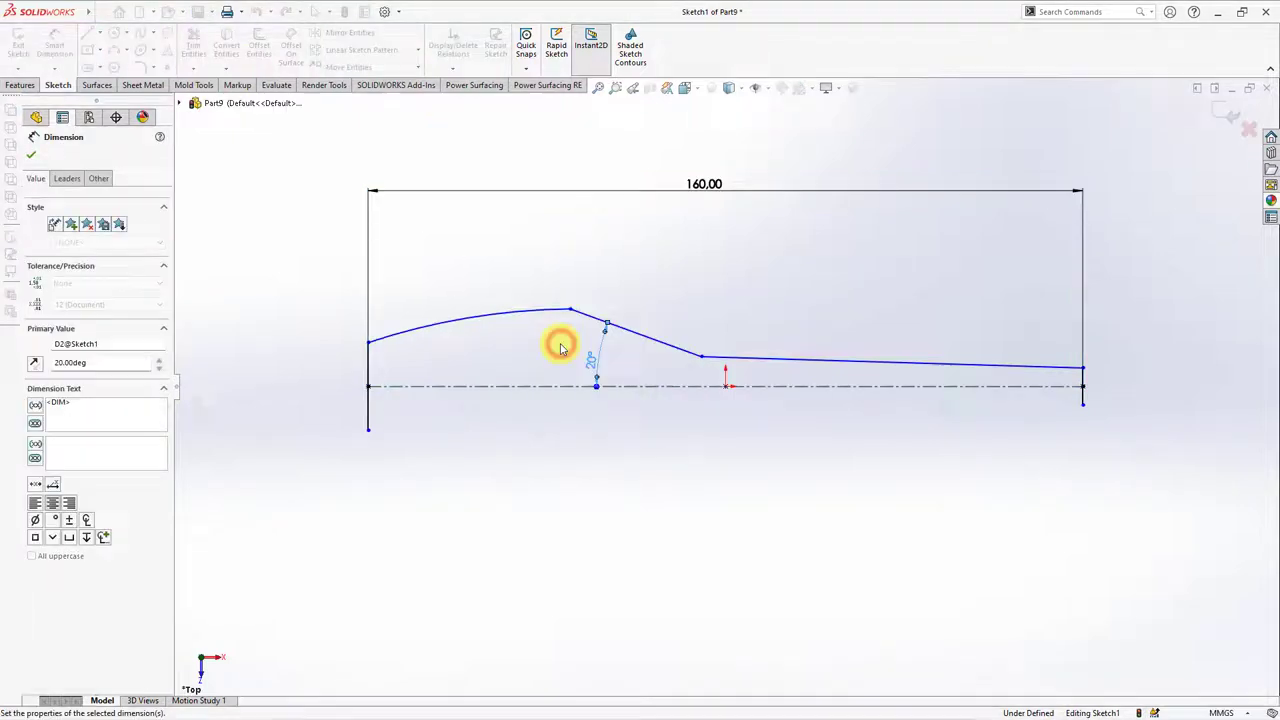
left_click(884, 366)
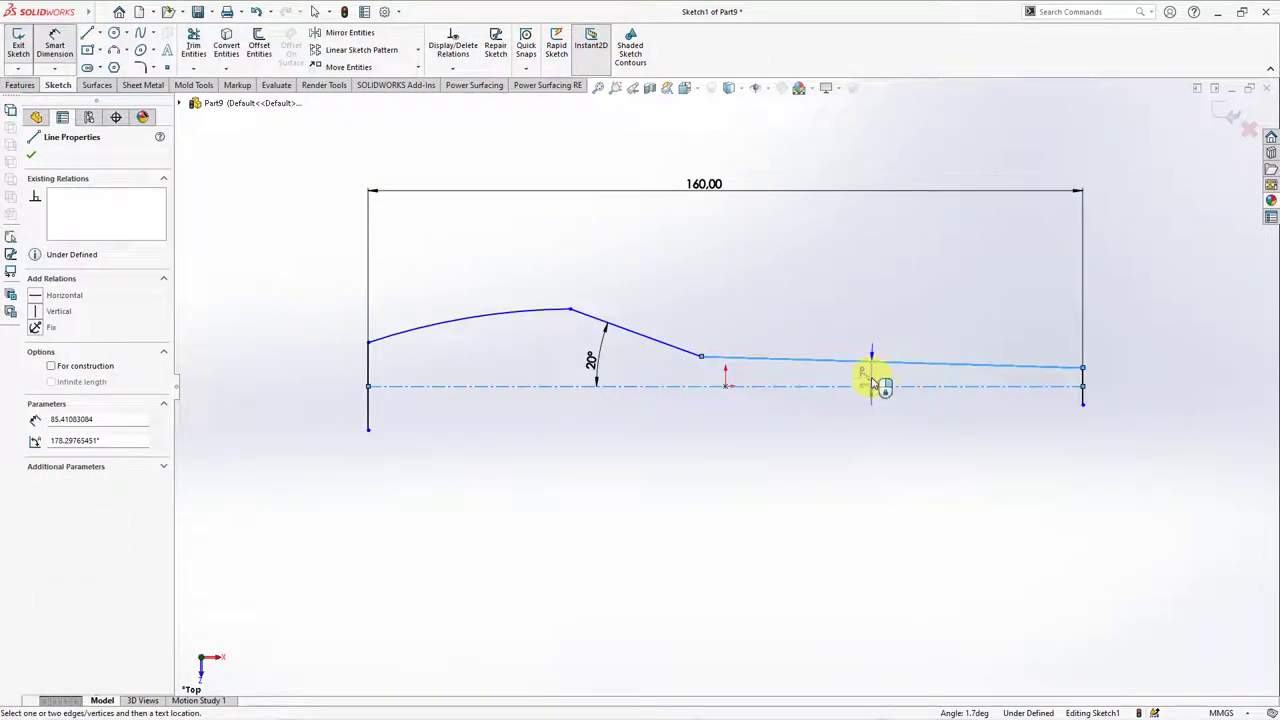
left_click(873, 385)
left_click(873, 383)
left_click_drag(861, 345, 817, 476)
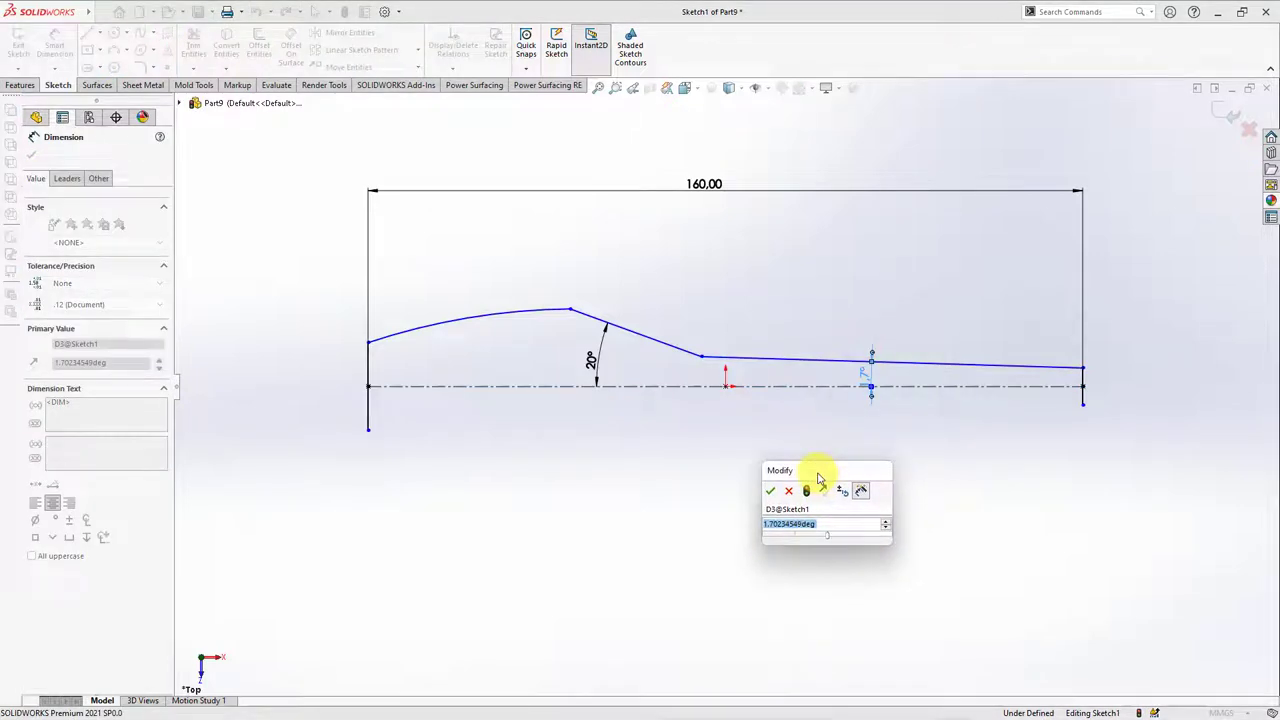
type("0.8")
left_click(771, 492)
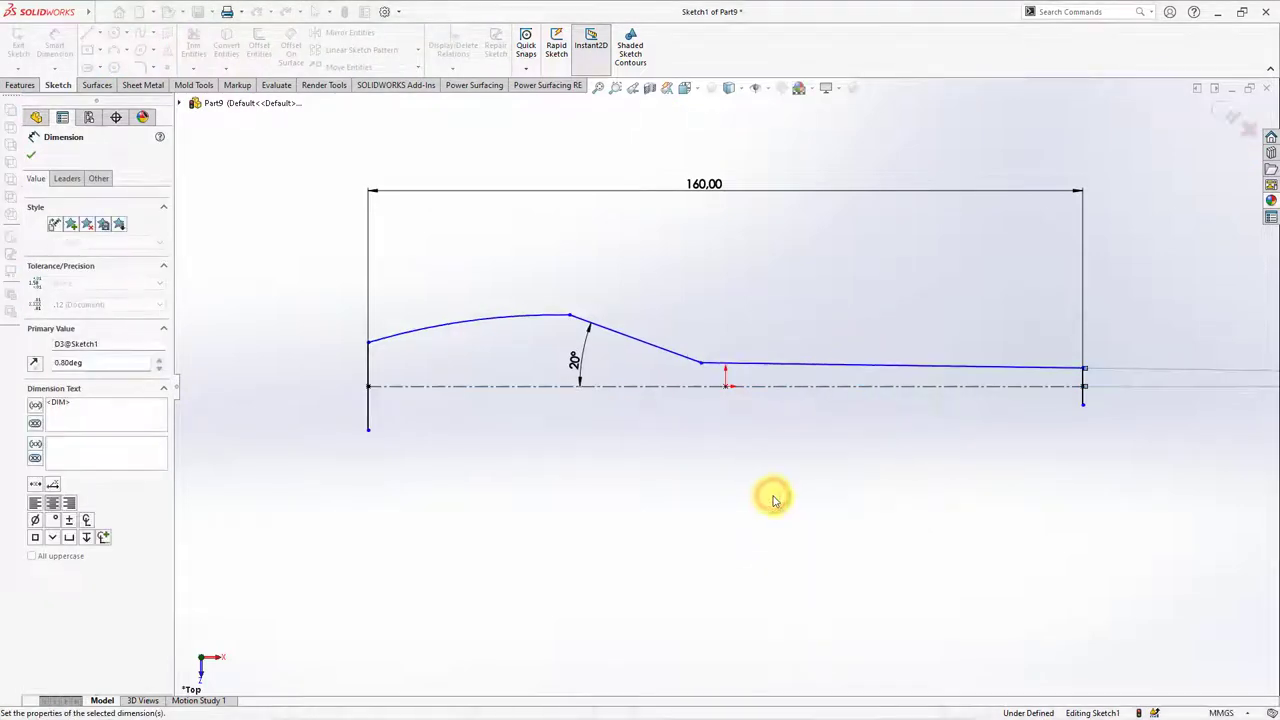
Dimension the left end line to 18 mm and the right end line to 6.70 mm
left_click(368, 342)
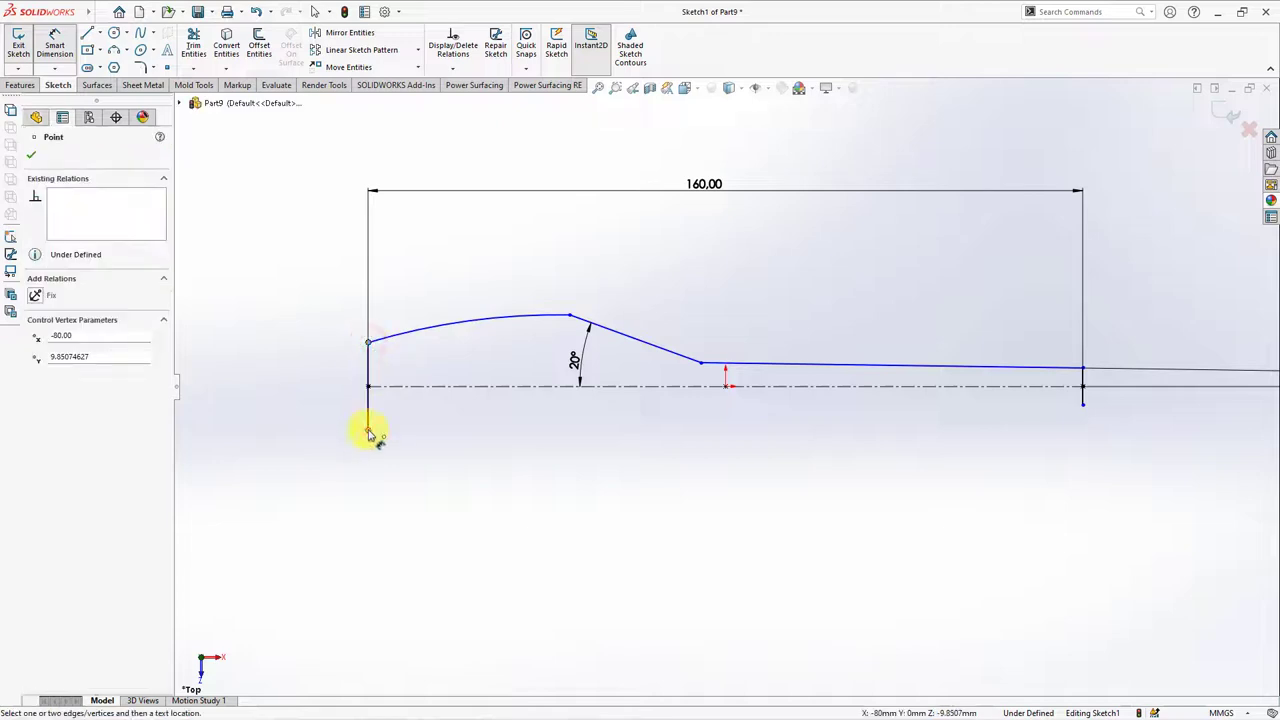
left_click(333, 395)
type("19")
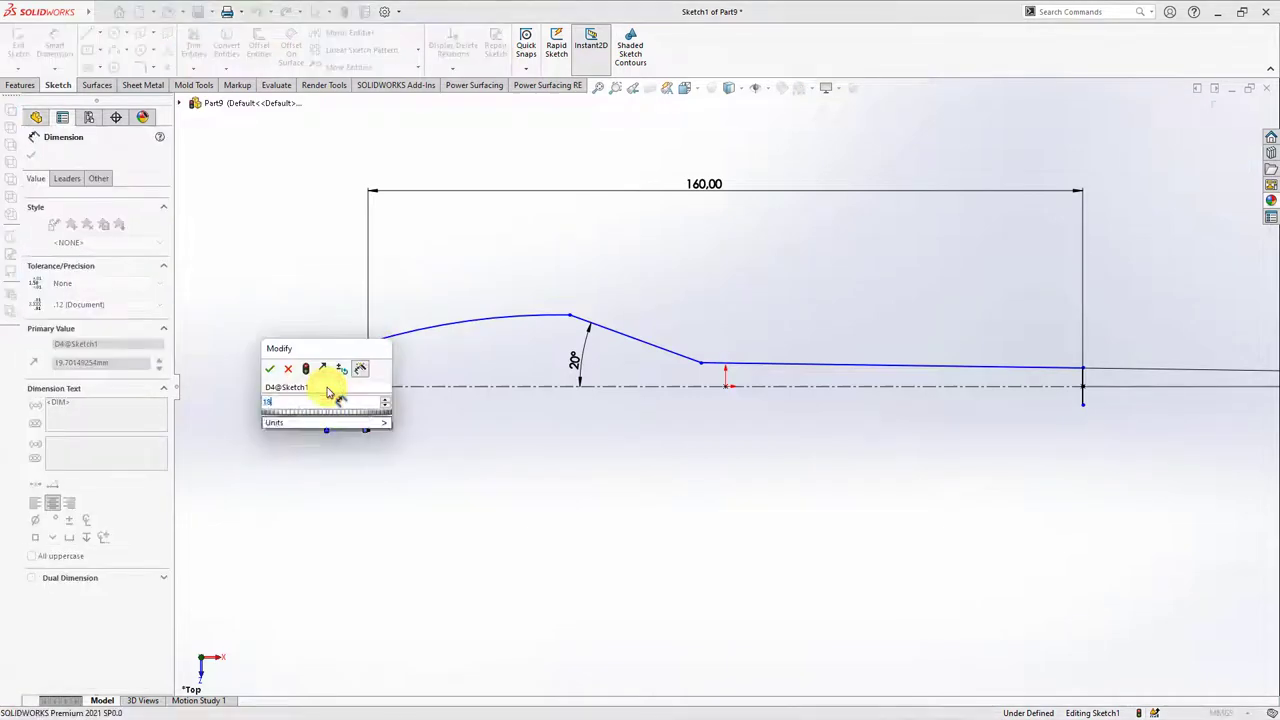
left_click(269, 370)
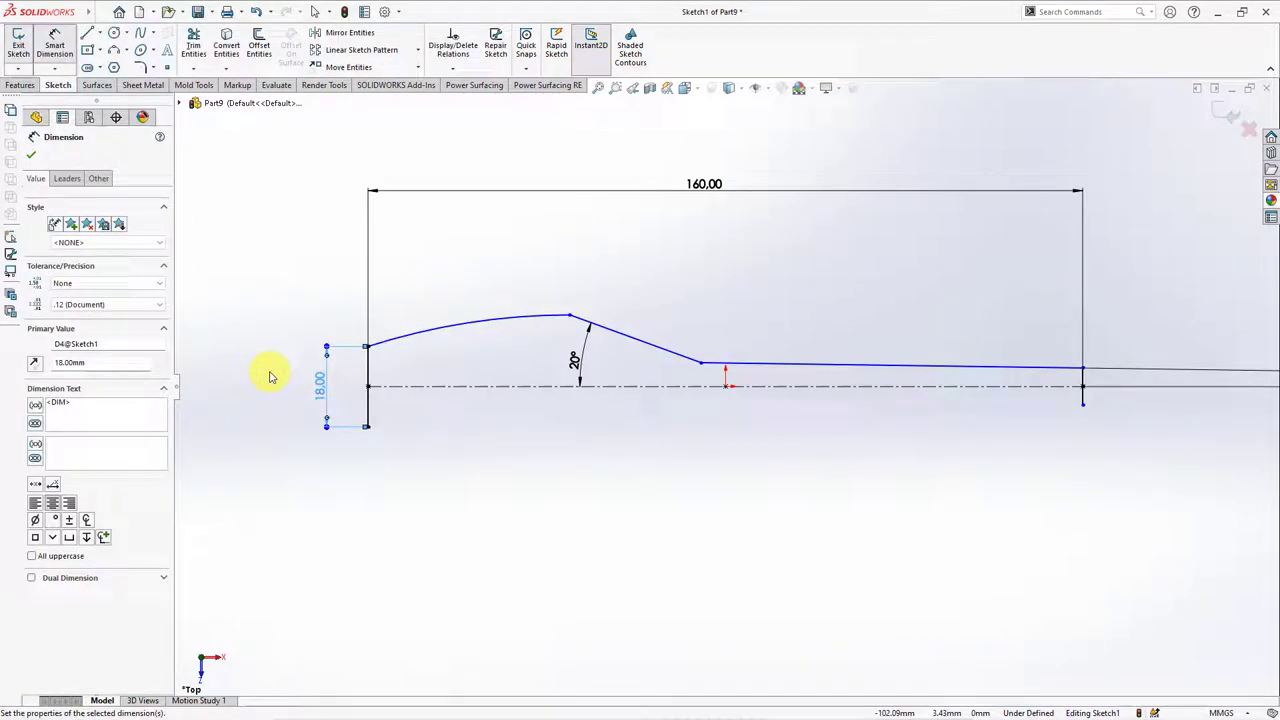
left_click(1084, 399)
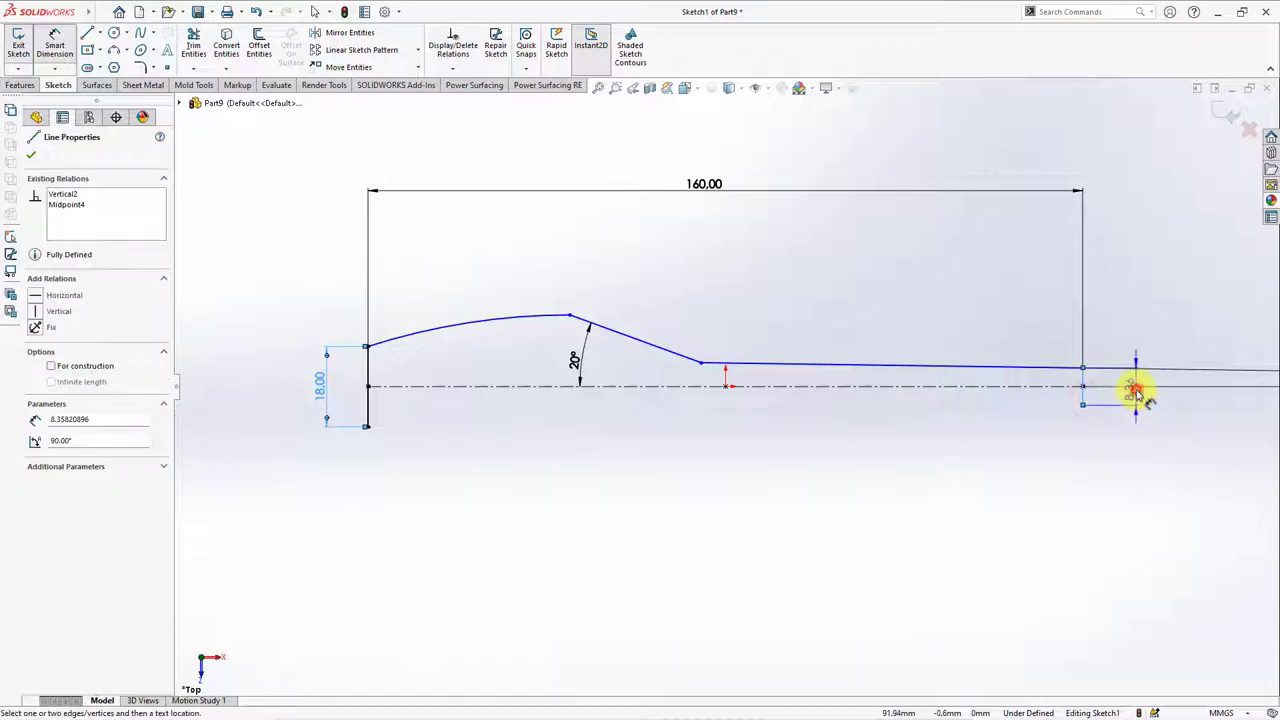
left_click(1137, 392)
type("6.7")
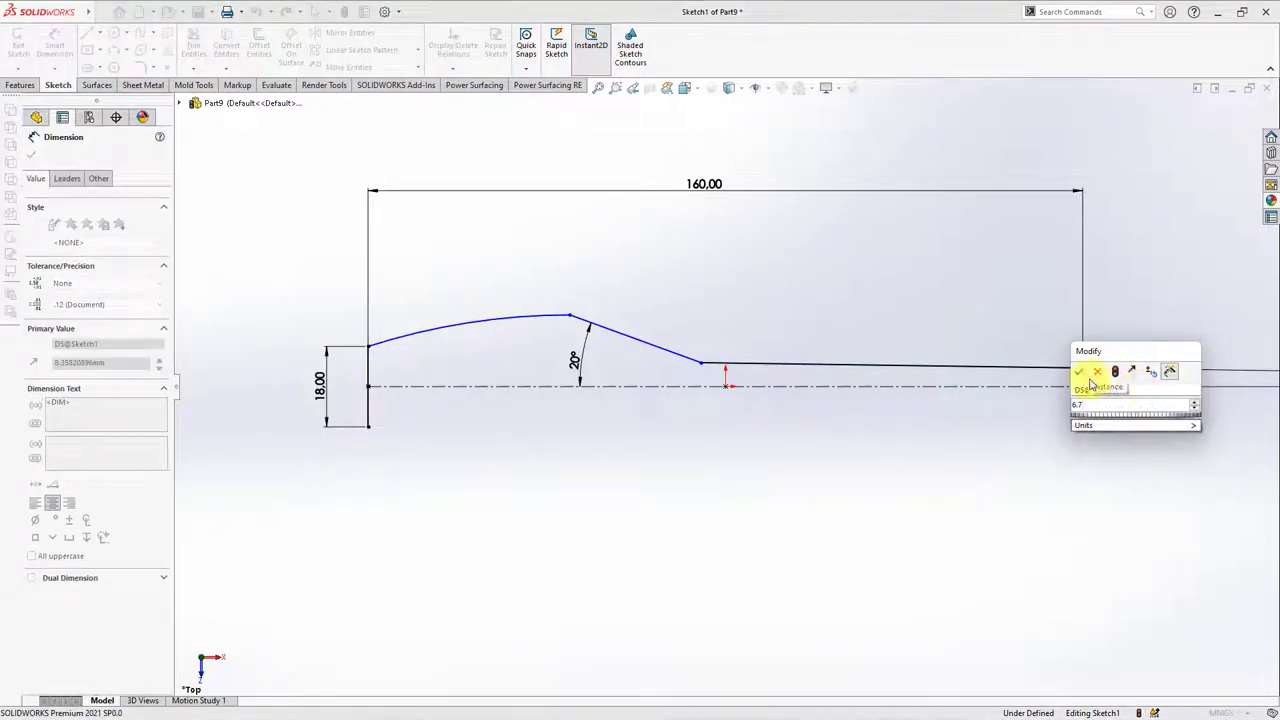
left_click(1080, 373)
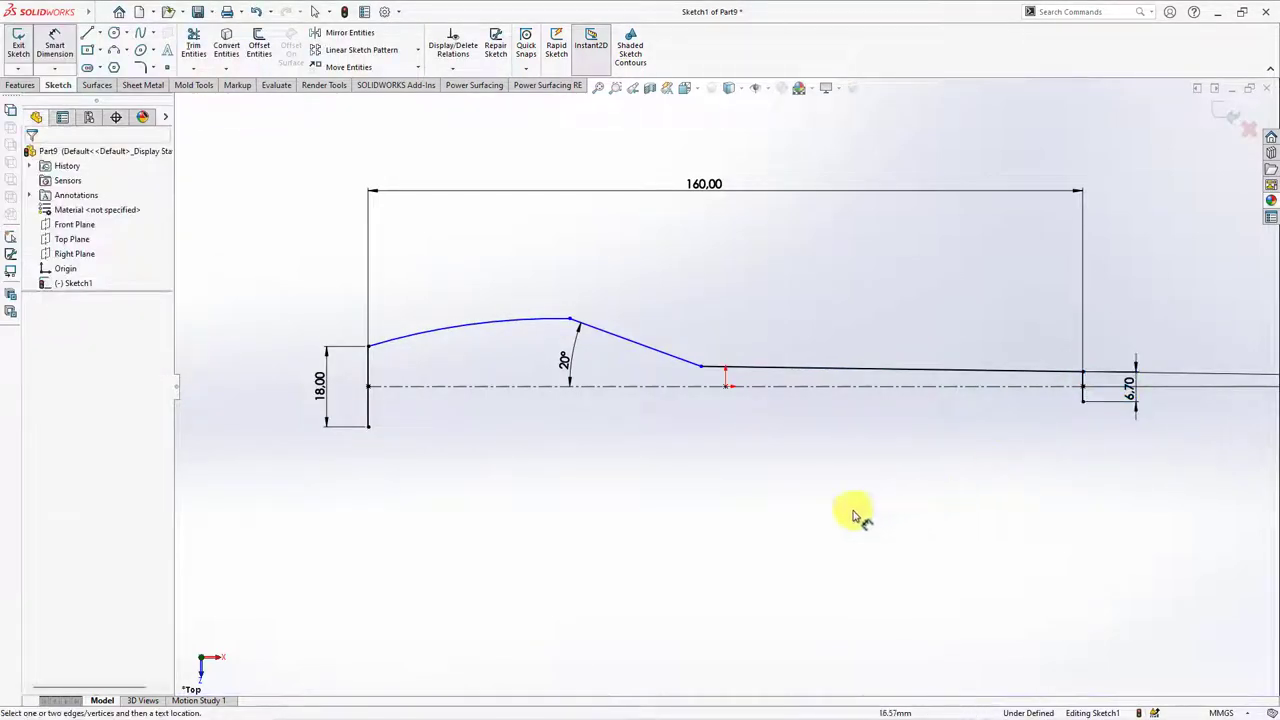
Add a 25 mm head width dimension and shift it further left
left_click(570, 320)
left_click(523, 386)
left_click(286, 388)
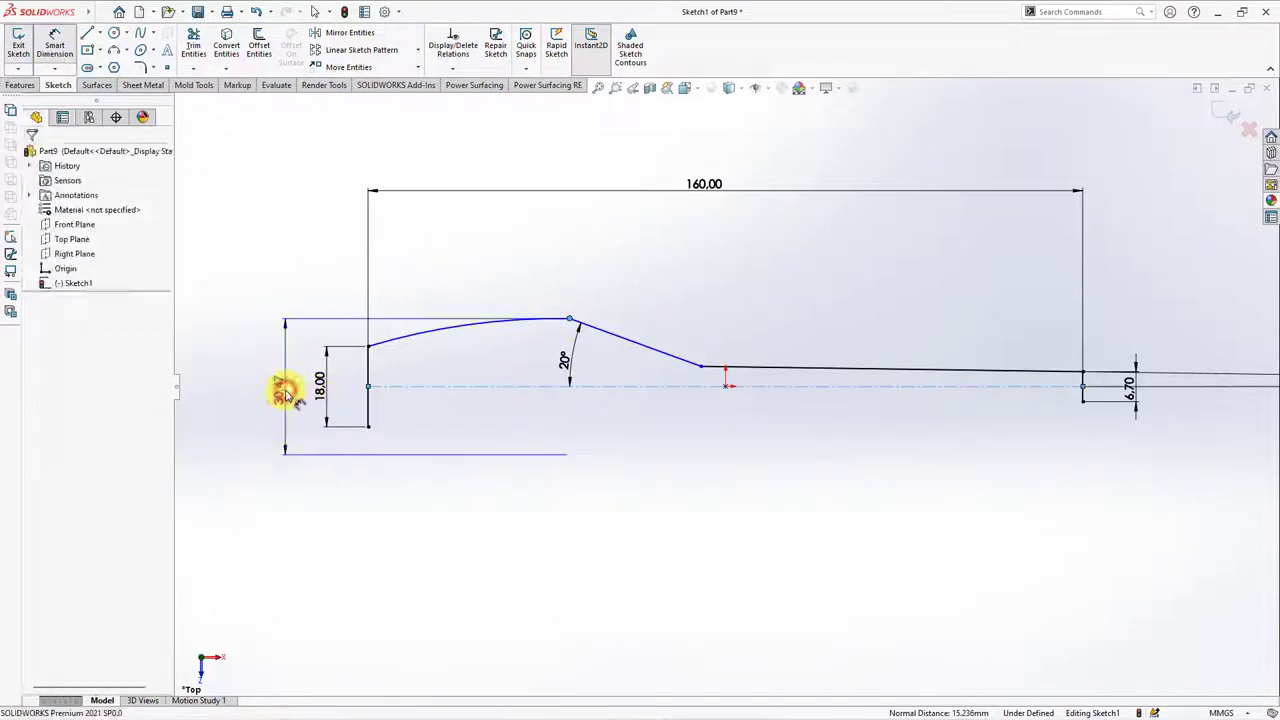
type("25")
left_click(227, 374)
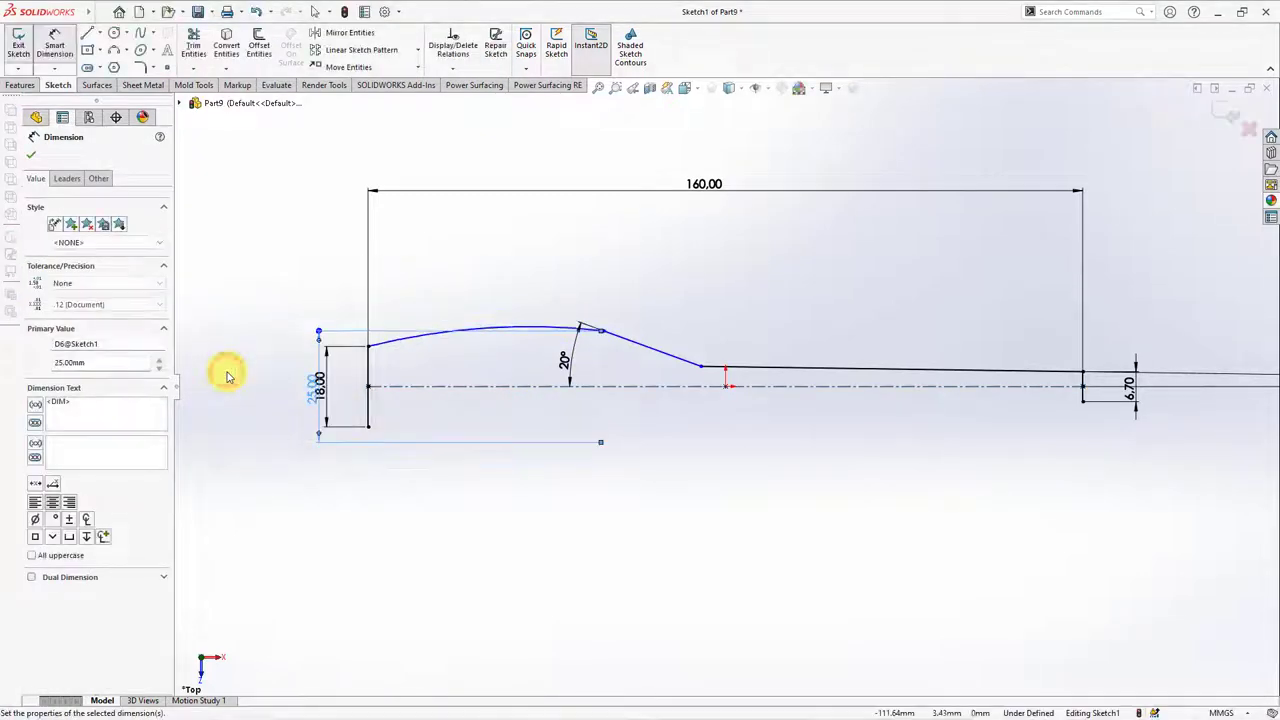
left_click_drag(318, 397, 273, 398)
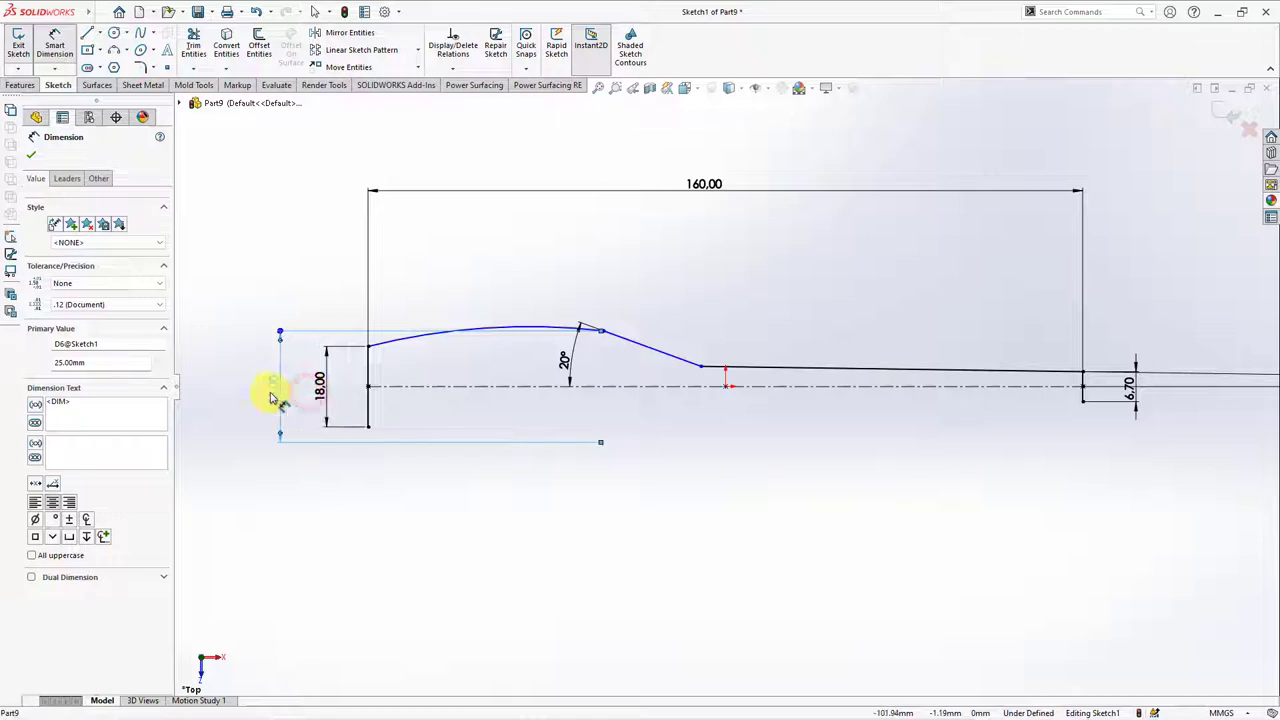
Dimension the head arc to a 37 mm length and a 200 mm radius
left_click(369, 380)
left_click(602, 331)
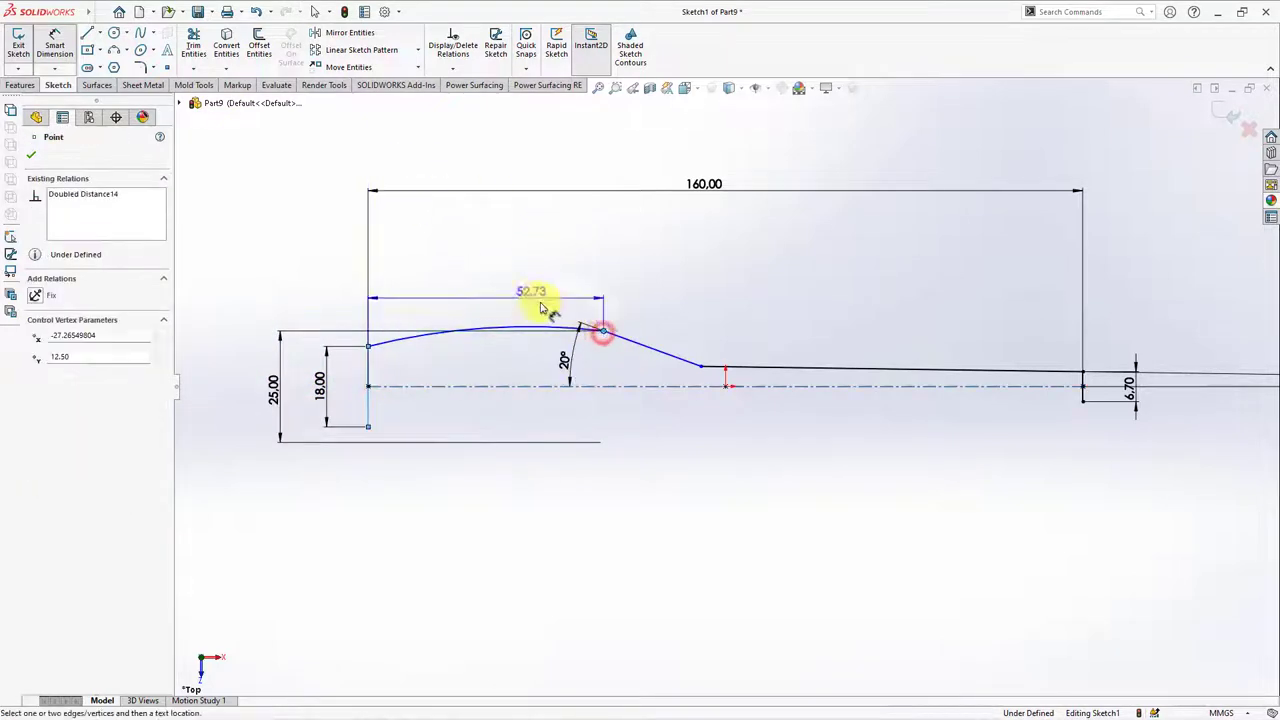
left_click(487, 266)
type("37")
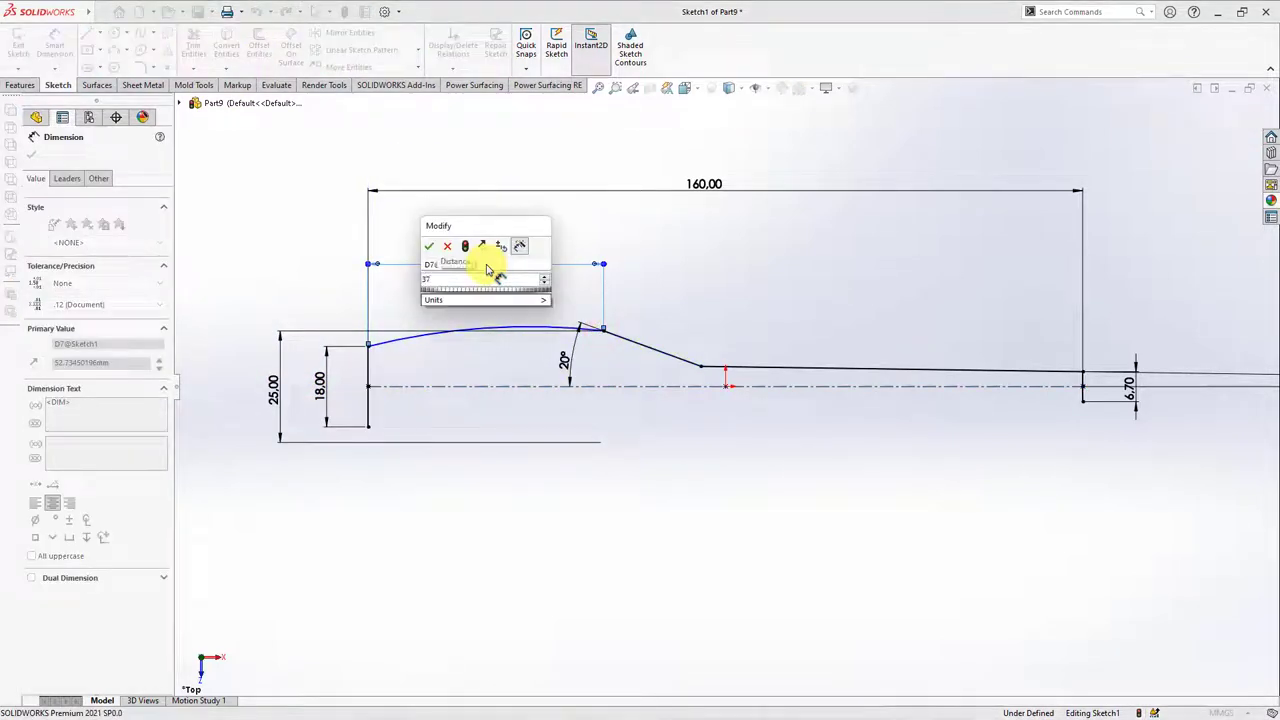
left_click(427, 247)
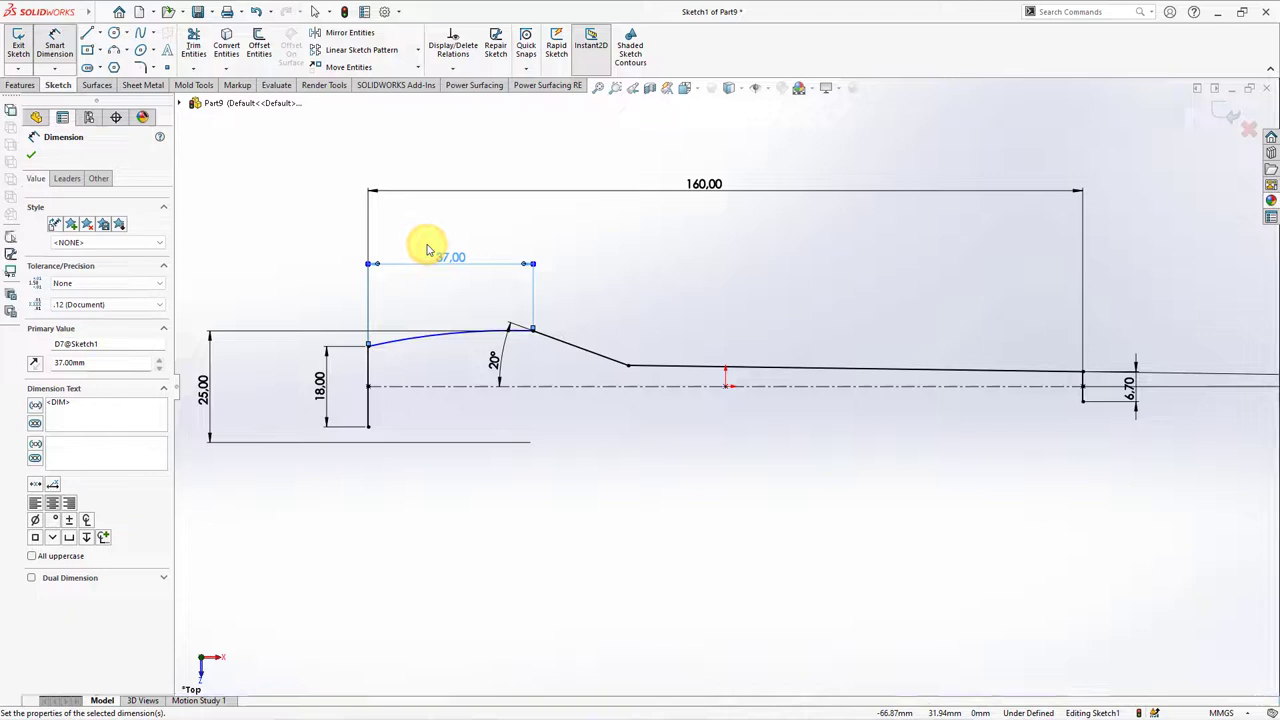
left_click(416, 345)
left_click(403, 298)
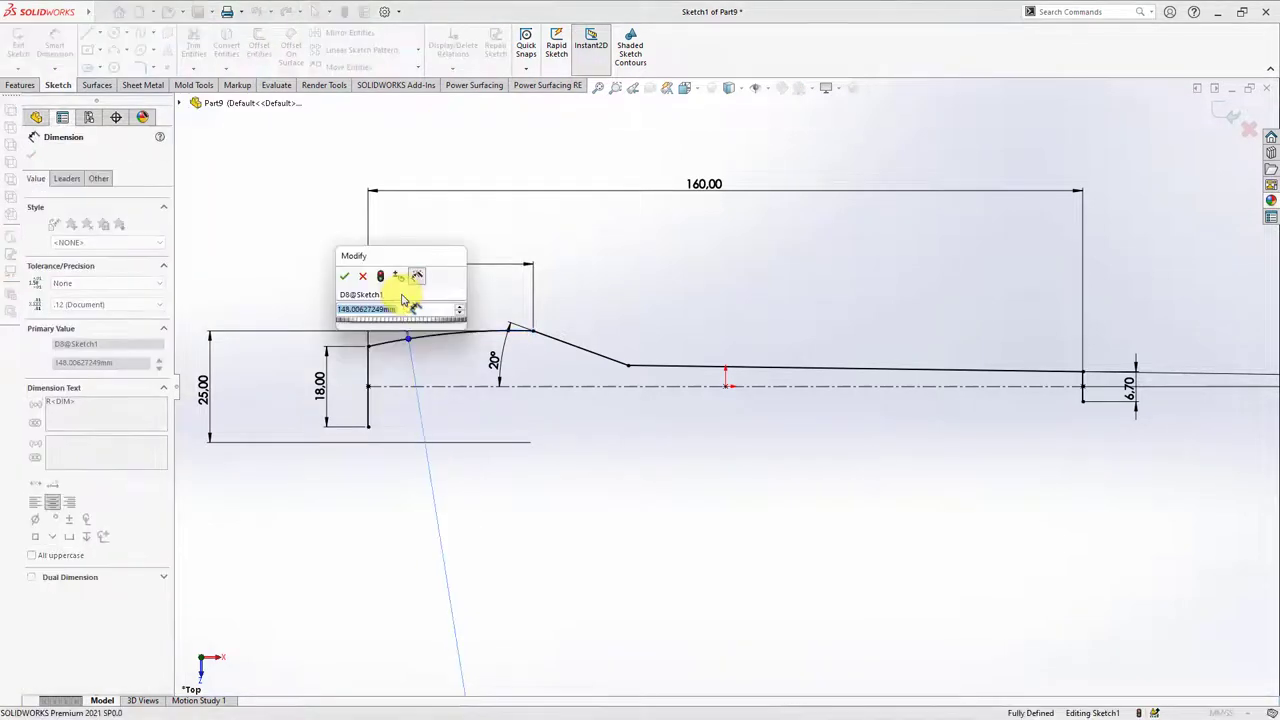
type("200")
left_click(343, 277)
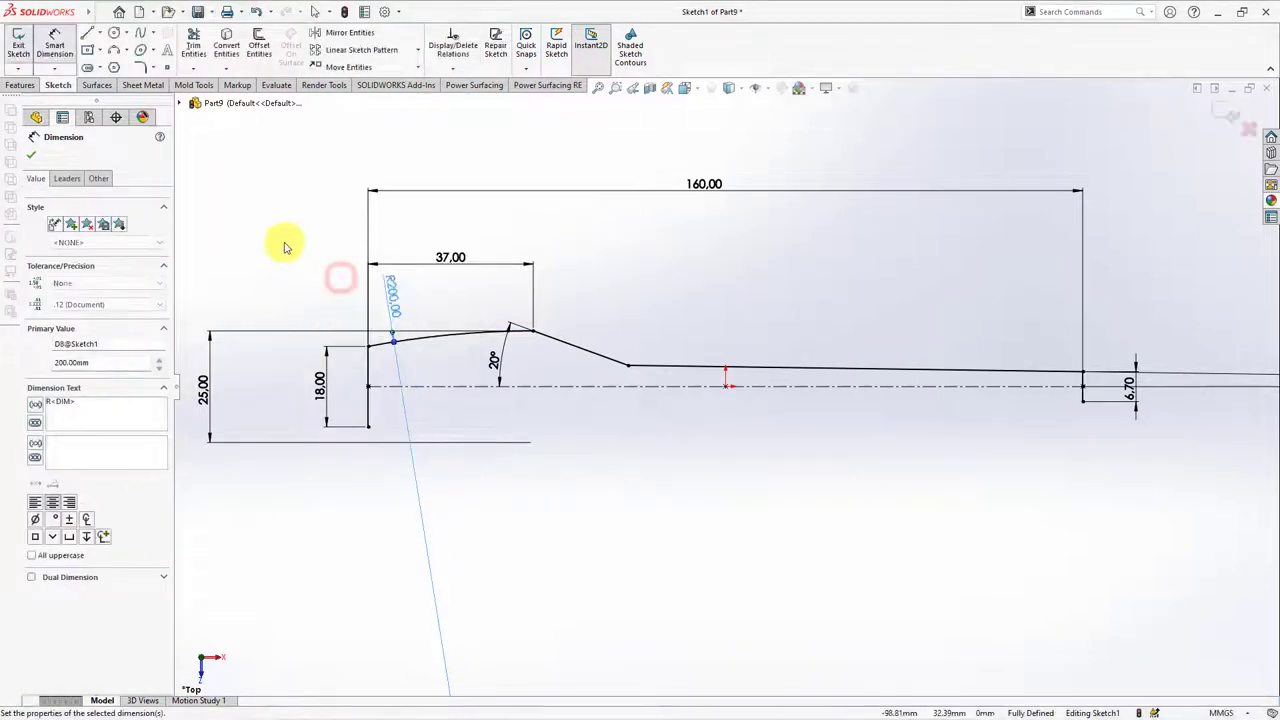
left_click(280, 243)
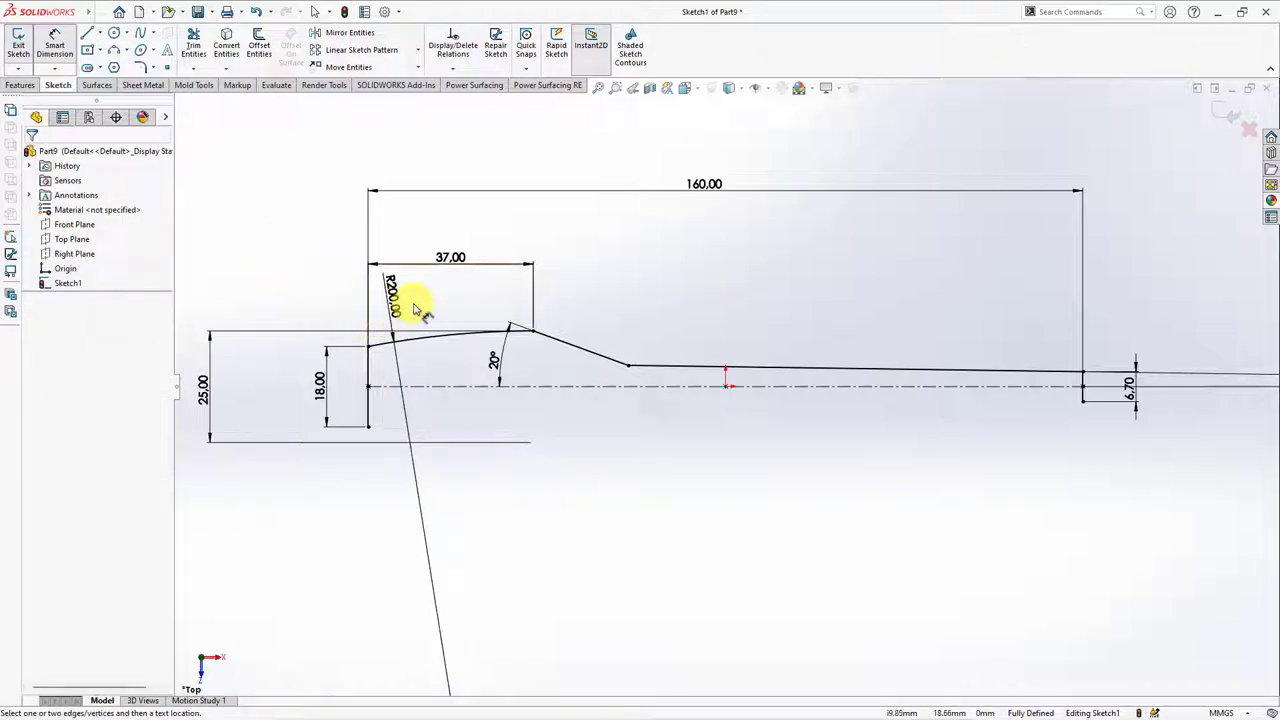
Round the neck corner with a 30 mm sketch fillet
left_click(142, 65)
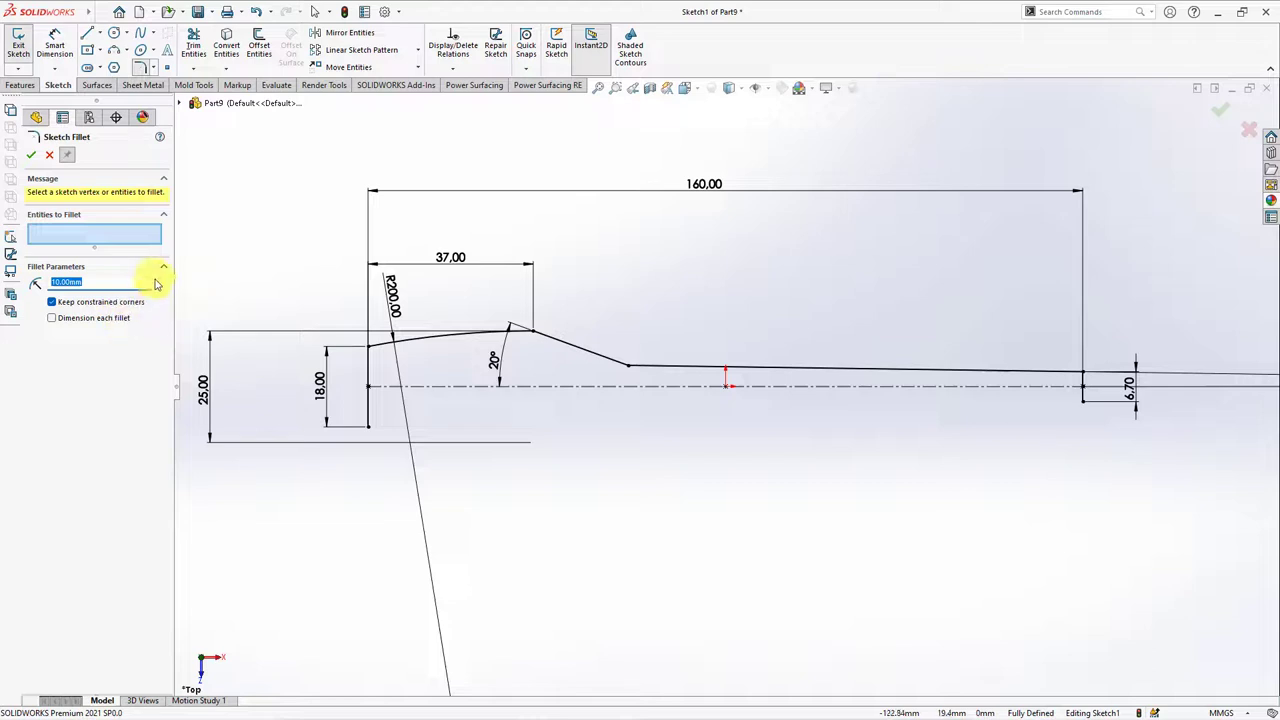
left_click(530, 340)
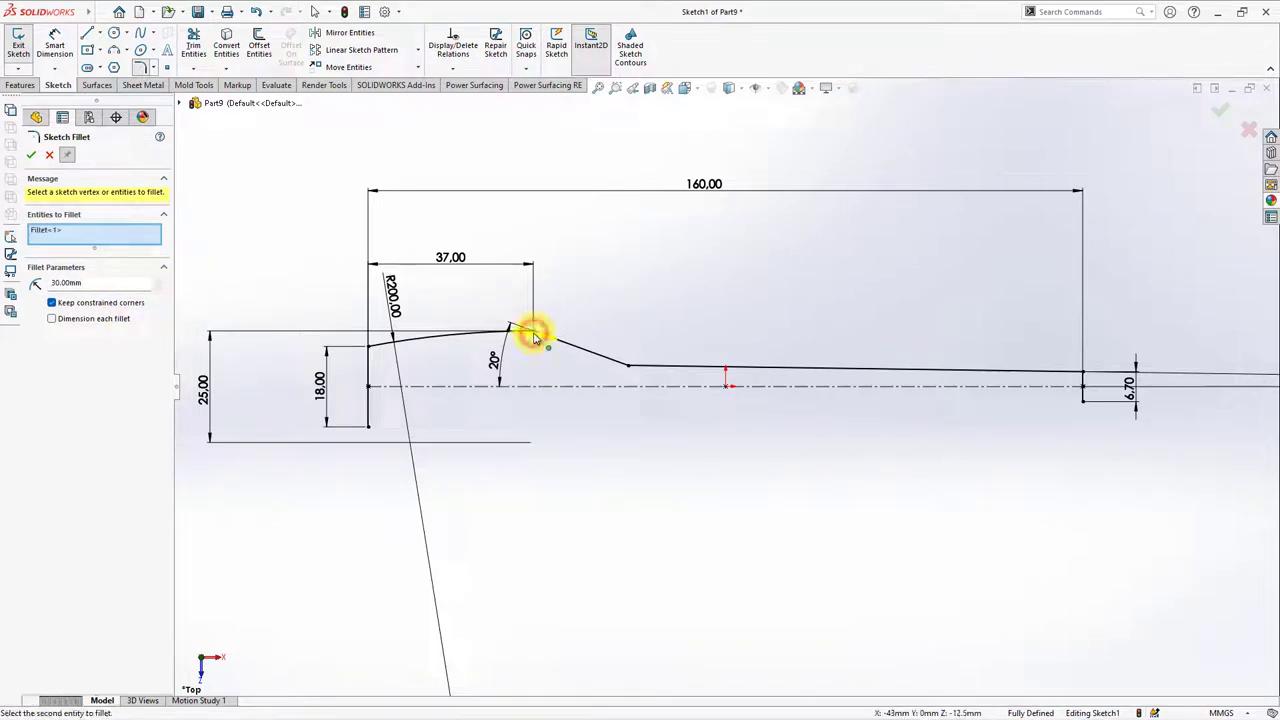
left_click(636, 368)
left_click(48, 158)
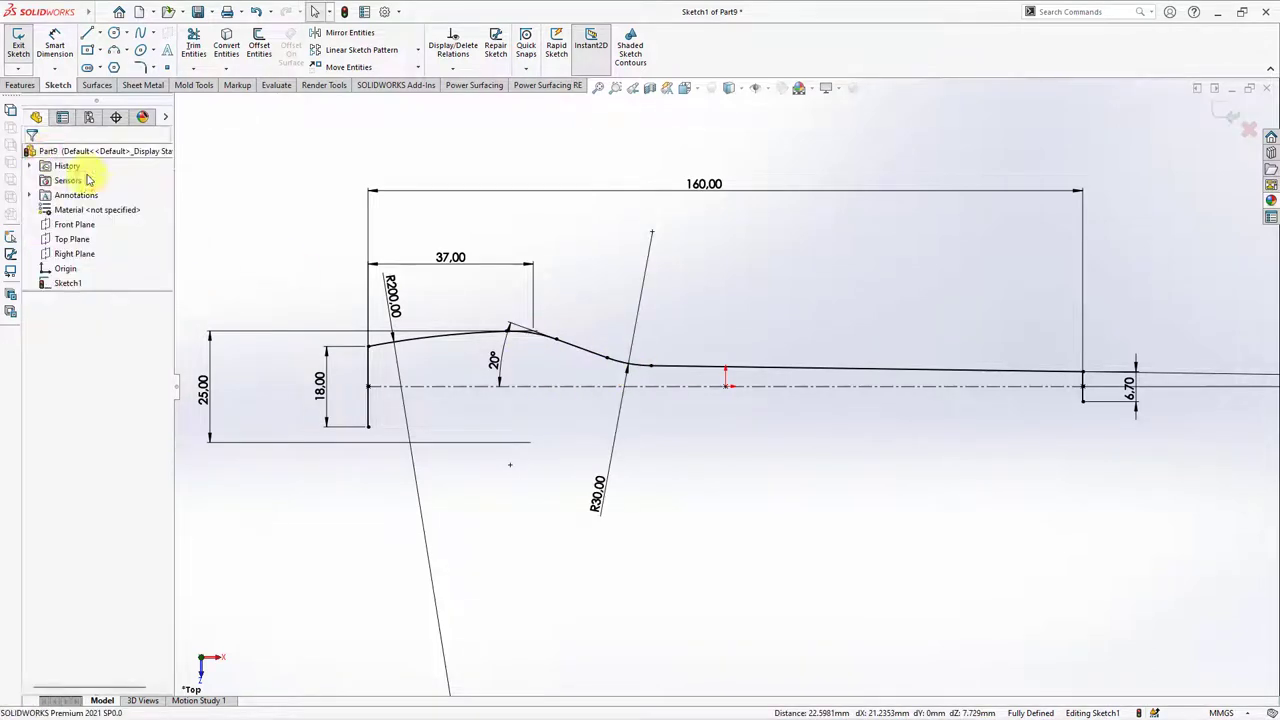
Mirror the head arc, neck, fillet and handle lines about the centreline
key("f")
left_click(352, 37)
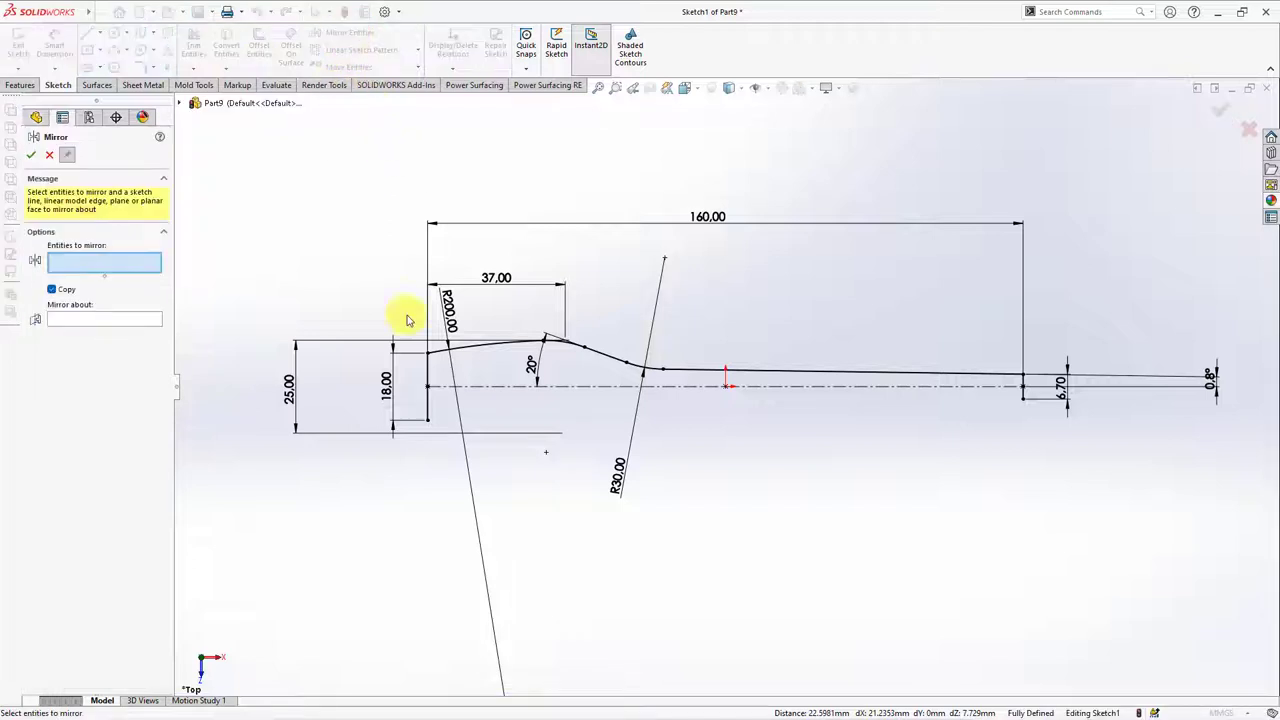
left_click(487, 348)
left_click(571, 343)
left_click(603, 354)
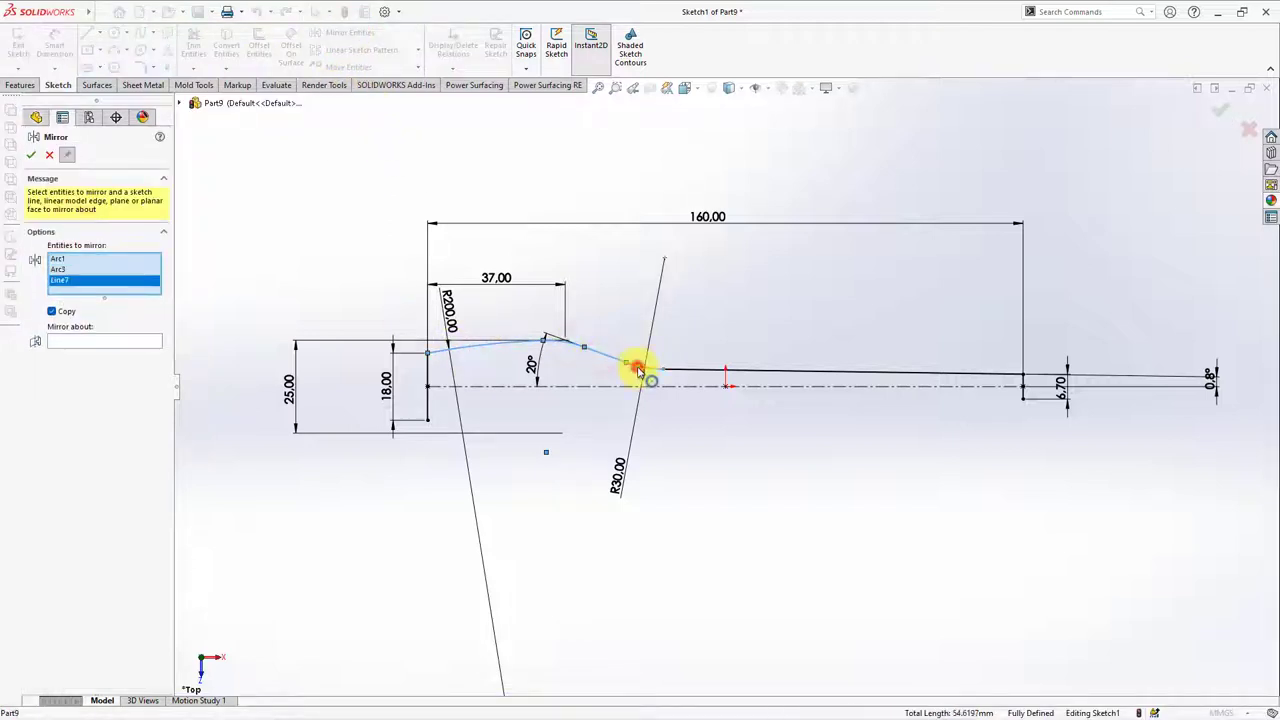
left_click(636, 368)
left_click(690, 373)
left_click(112, 362)
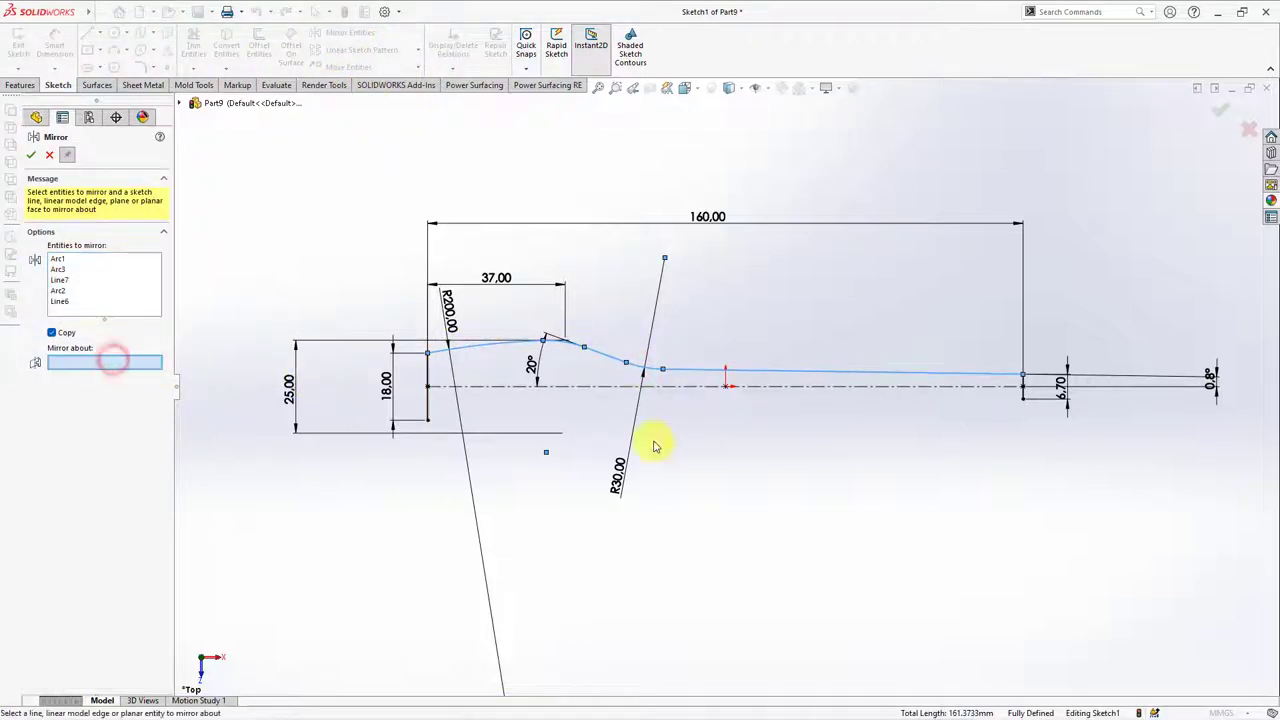
left_click(608, 388)
left_click(33, 158)
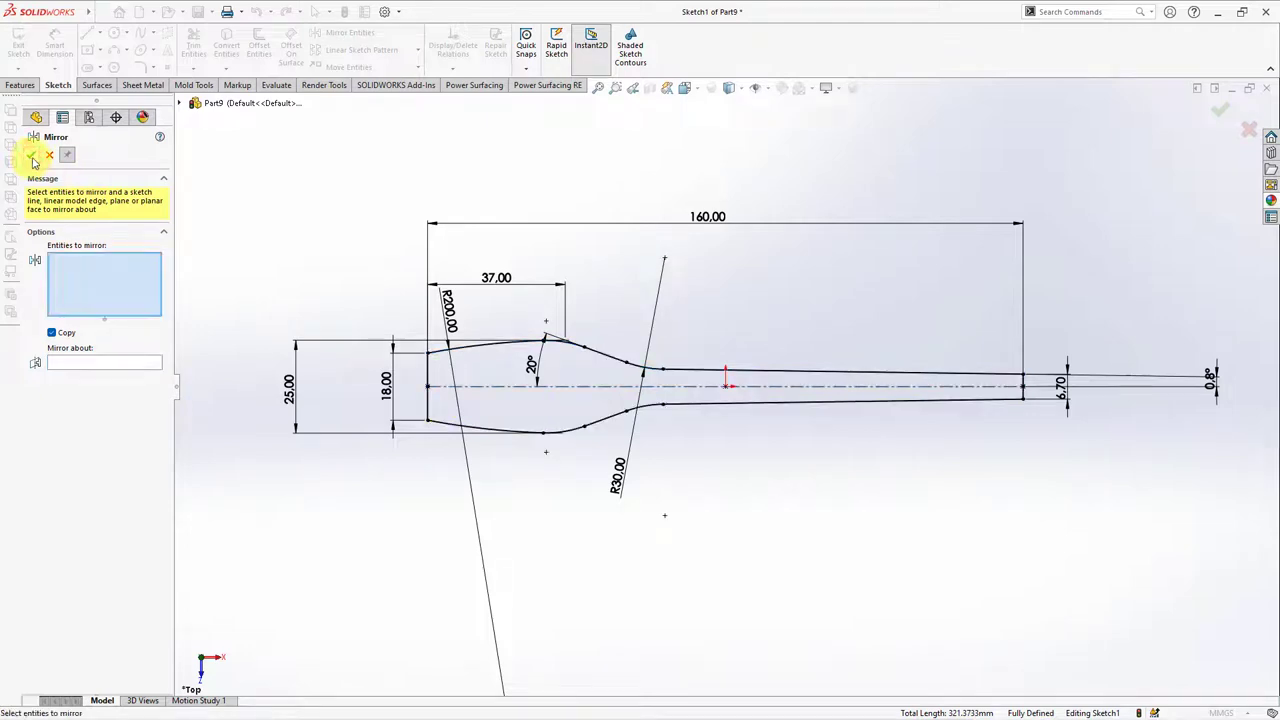
left_click(50, 157)
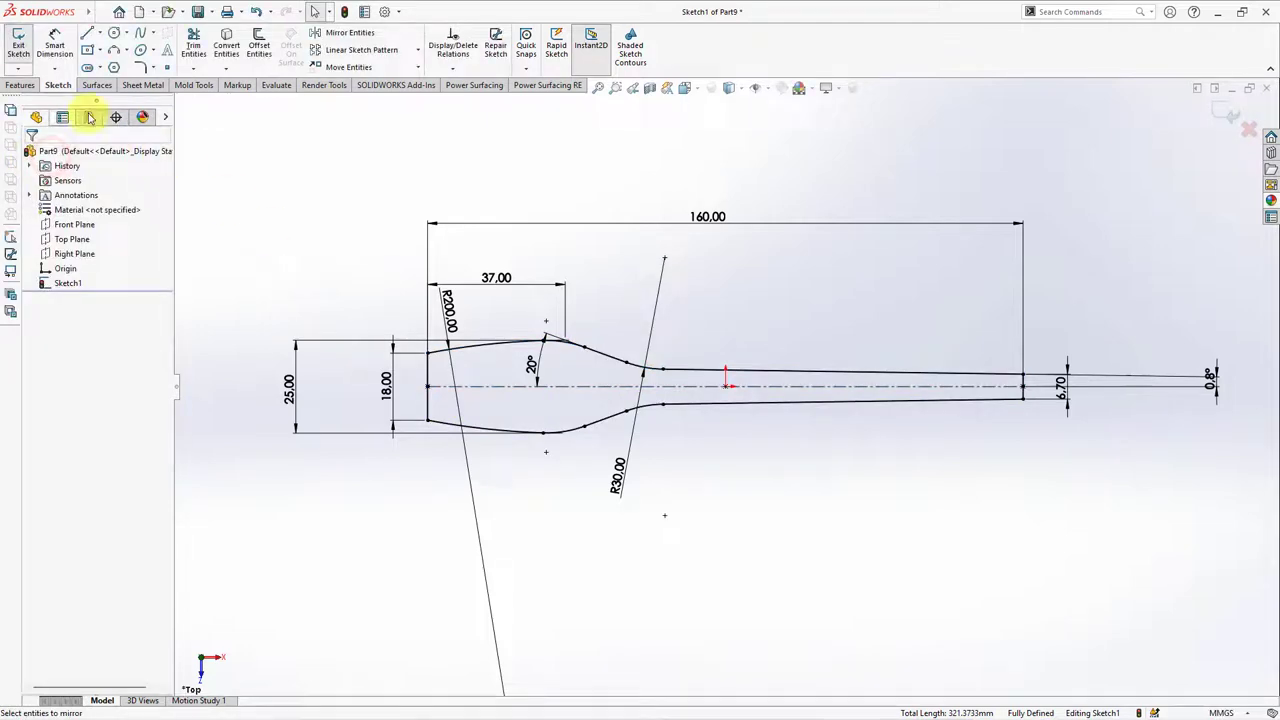
left_click(20, 85)
Extrude the fork outline 20 mm in Direction 1 and 10 mm in Direction 2
left_click(23, 50)
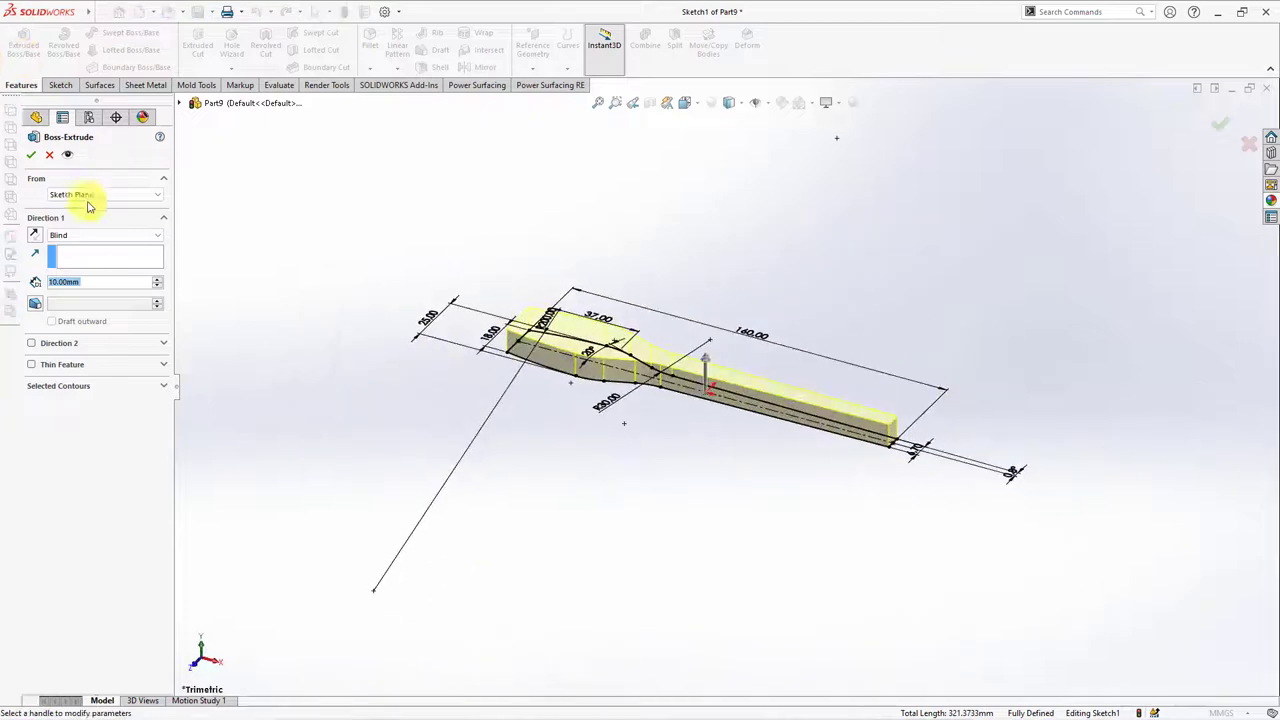
left_click(31, 343)
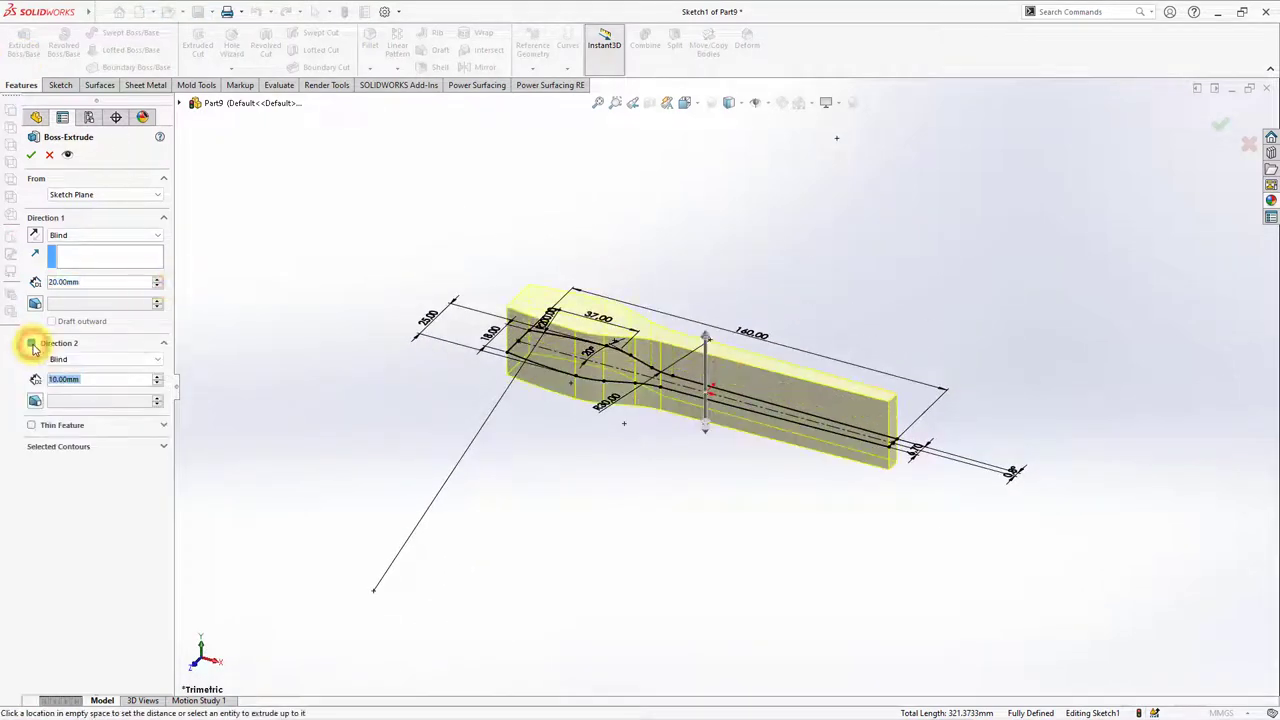
left_click(30, 156)
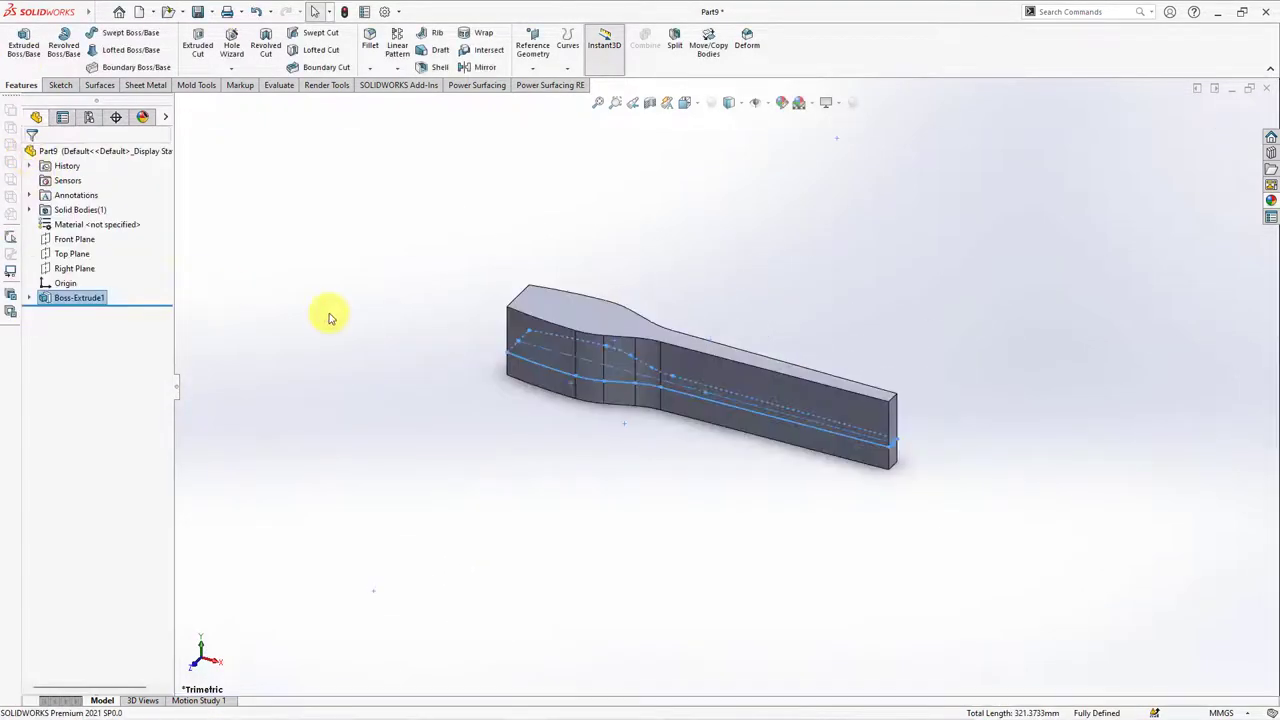
Sketch on the Front Plane a midpoint centreline from the origin to the body's left edge
left_click(74, 239)
left_click(83, 226)
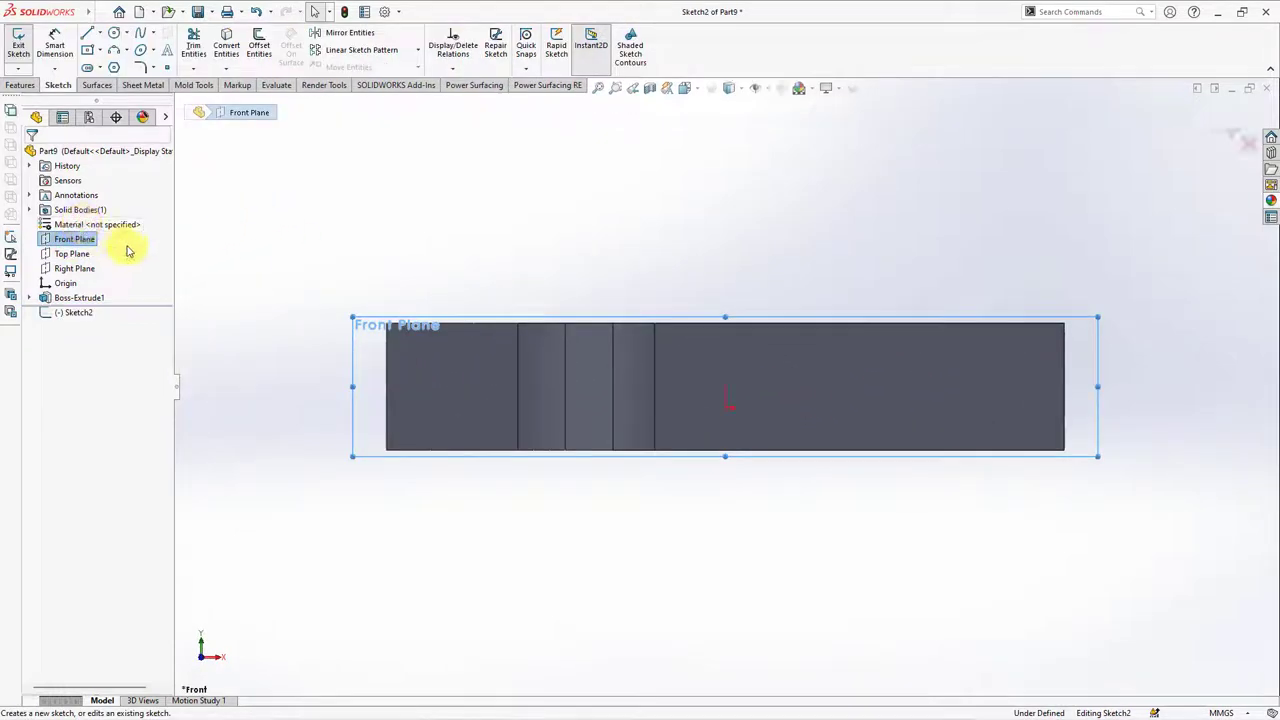
left_click(100, 35)
left_click(100, 62)
left_click(52, 337)
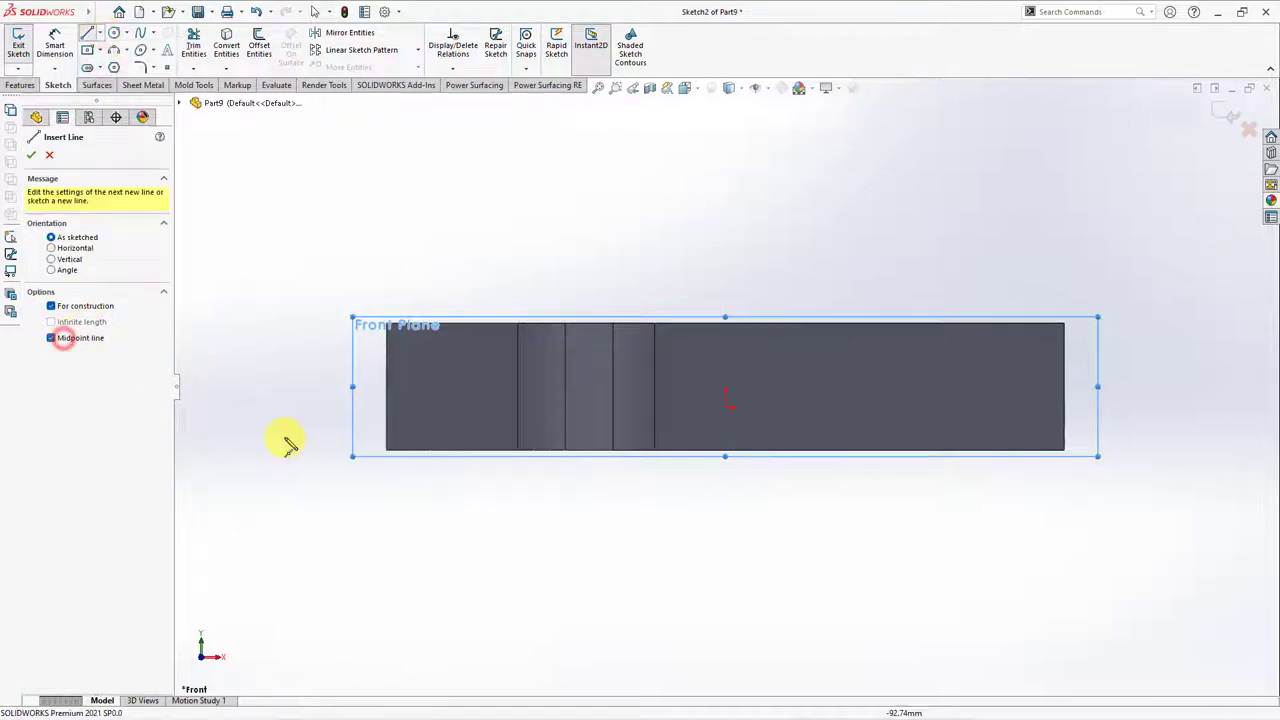
left_click(729, 410)
left_click(384, 408)
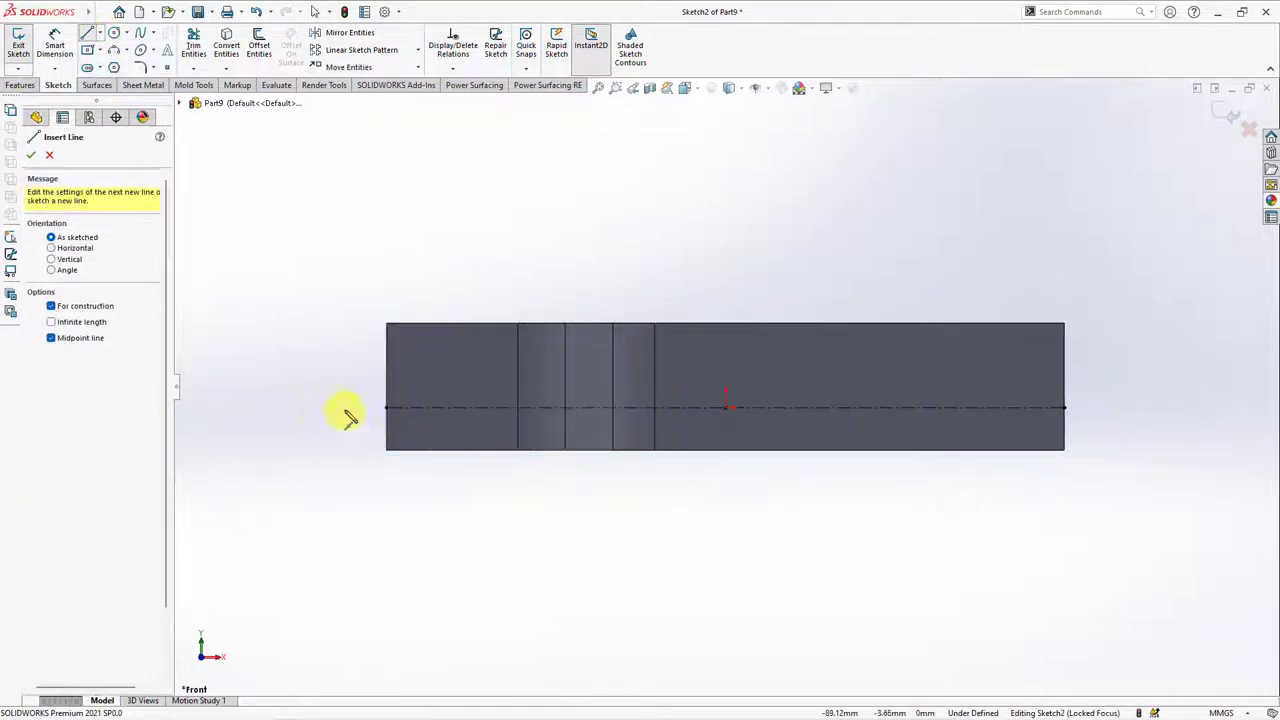
Draw a line from the body's right end partway along the centreline
left_click(100, 33)
left_click(100, 49)
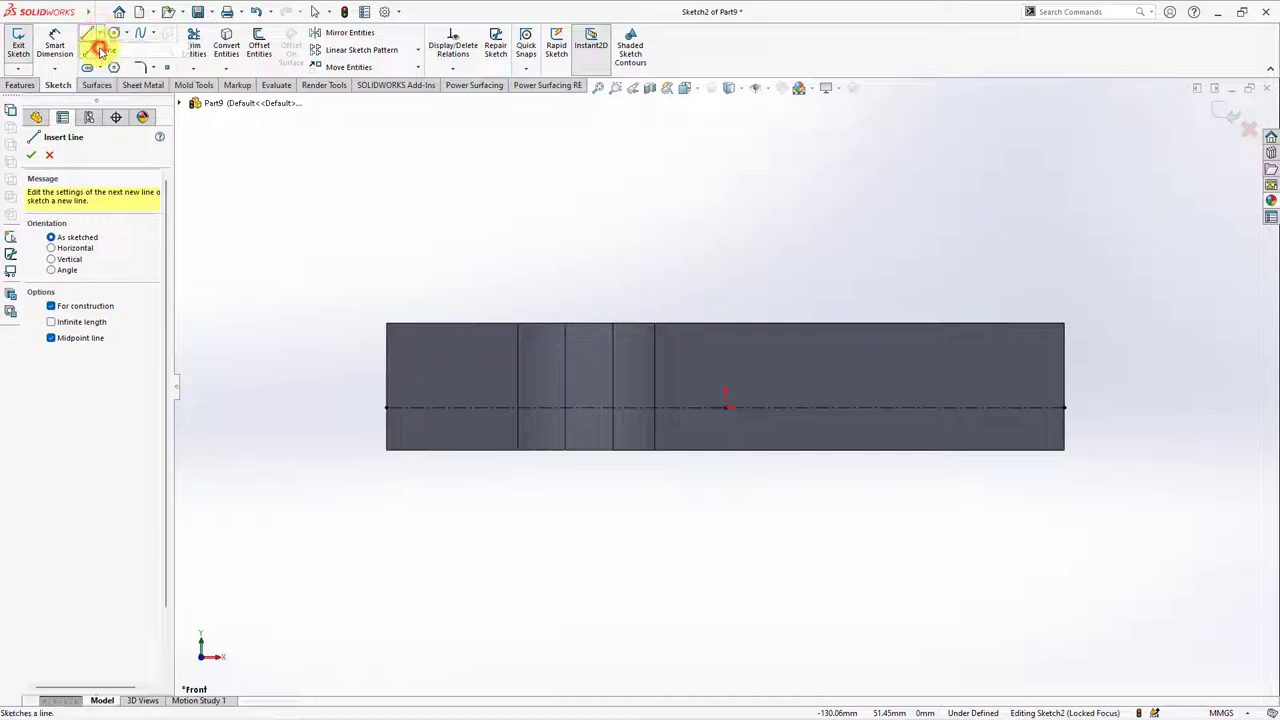
left_click(1064, 407)
left_click(686, 407)
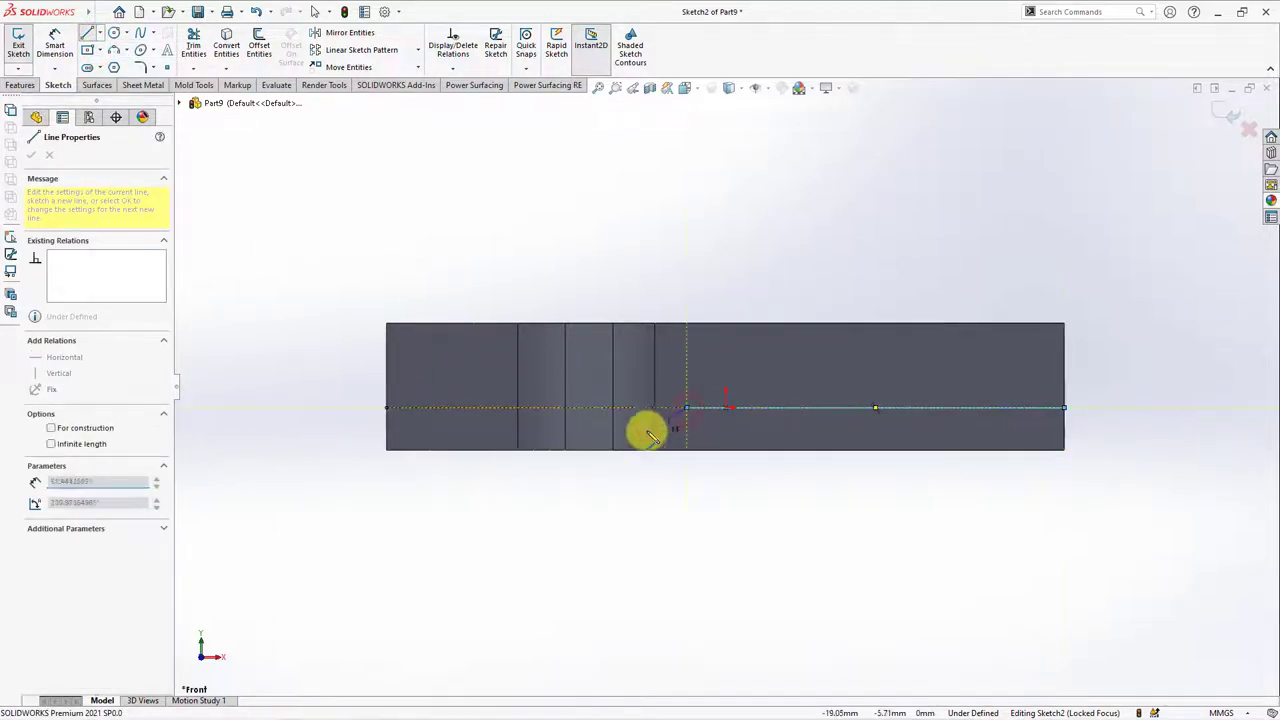
right_click(632, 435)
left_click(648, 449)
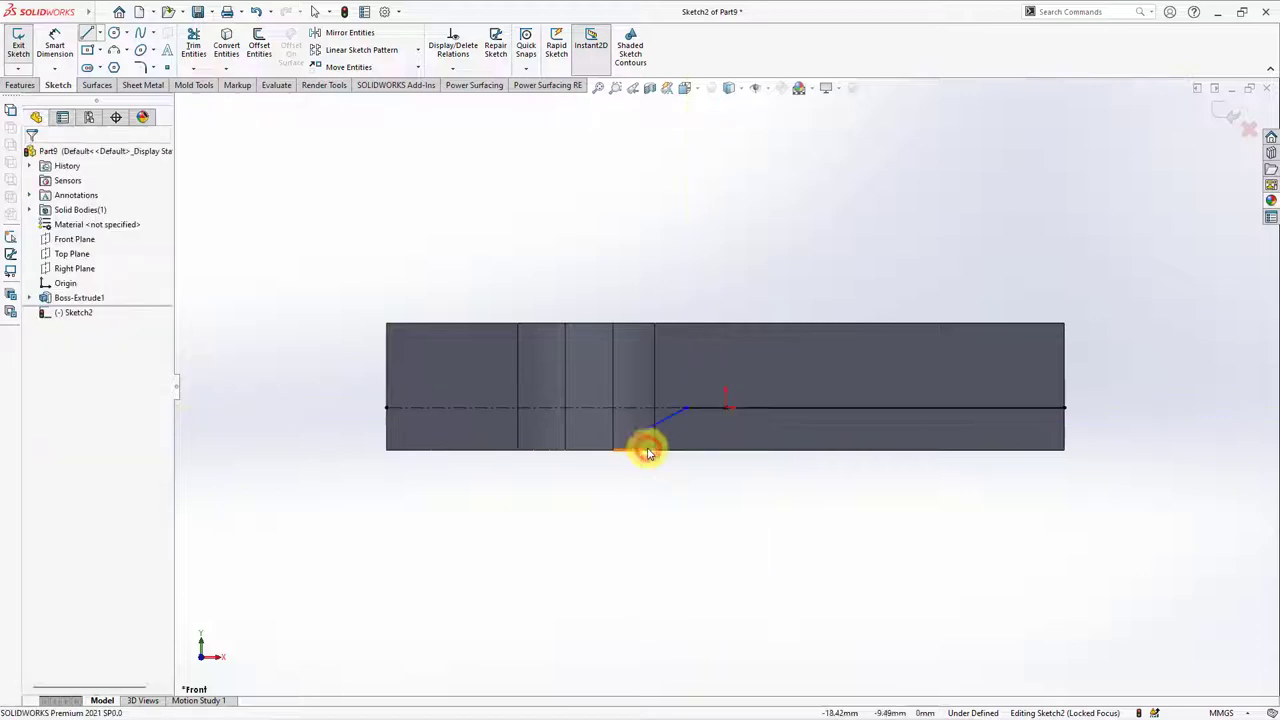
Add a three-point arc from the line's end up to the body's left edge
left_click(113, 49)
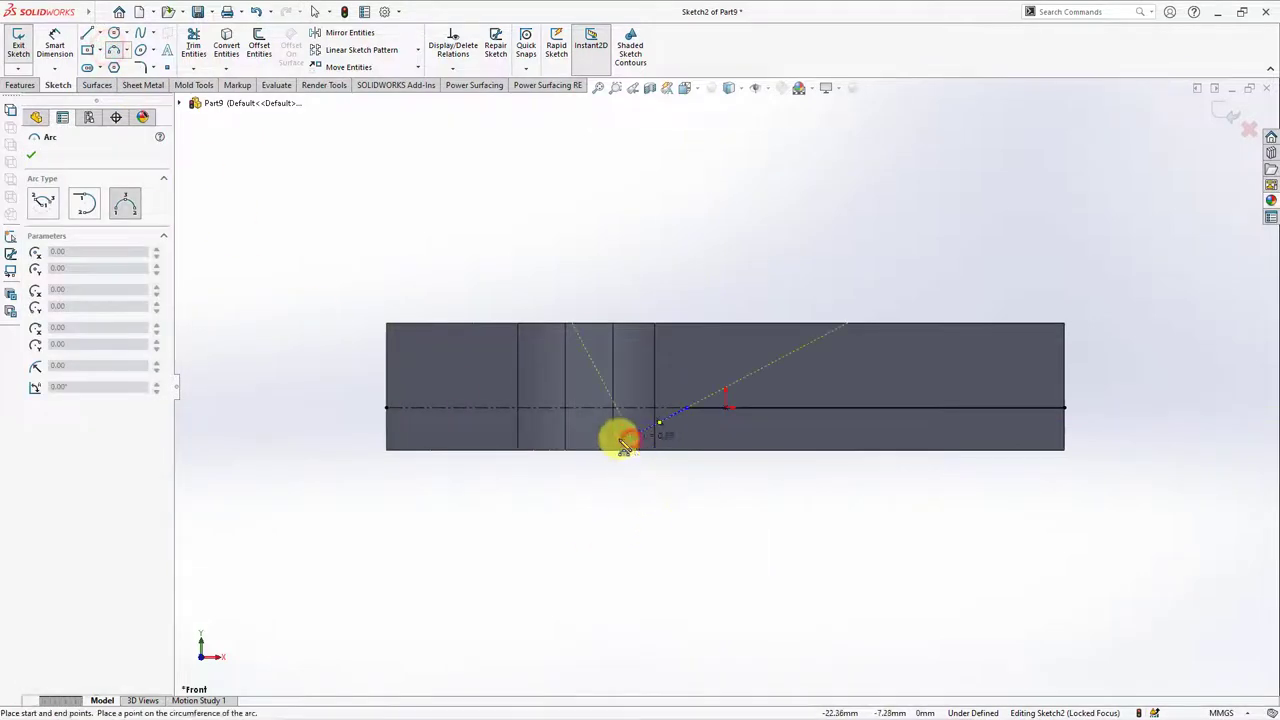
left_click_drag(628, 438, 386, 360)
left_click(432, 395)
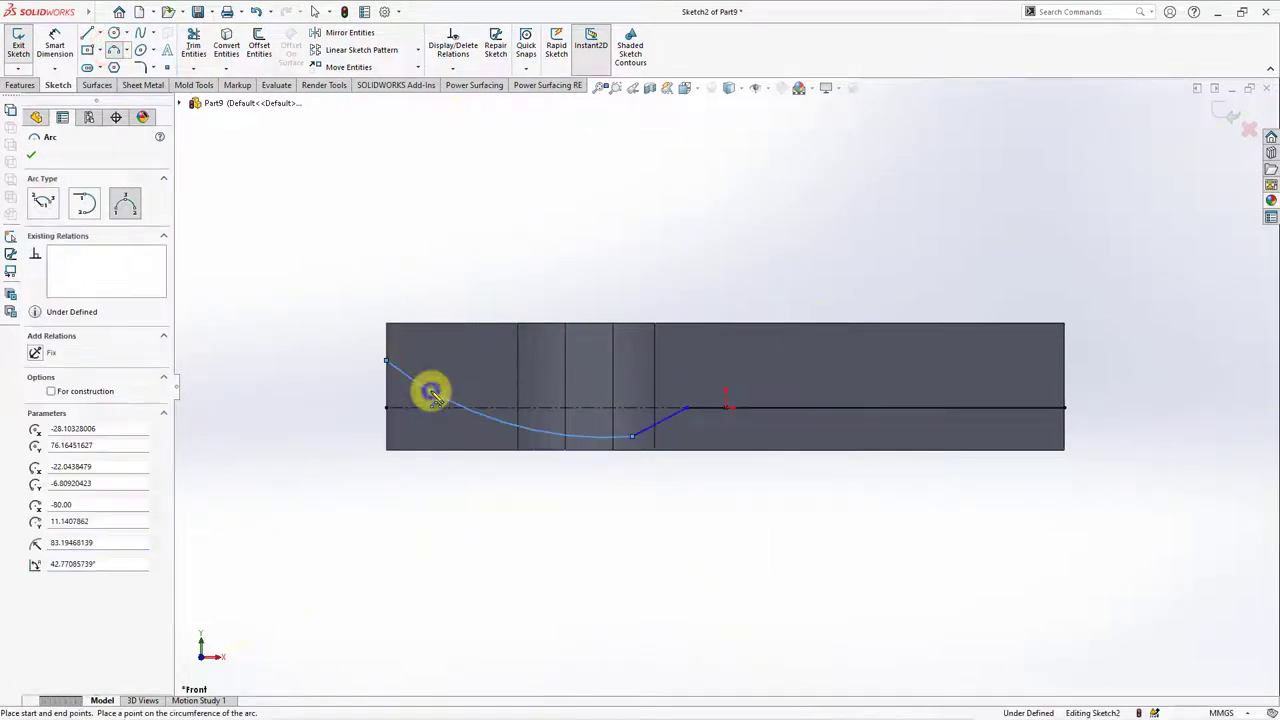
right_click(436, 398)
left_click(460, 400)
Set the slanted line at 17° to the centreline
left_click(57, 40)
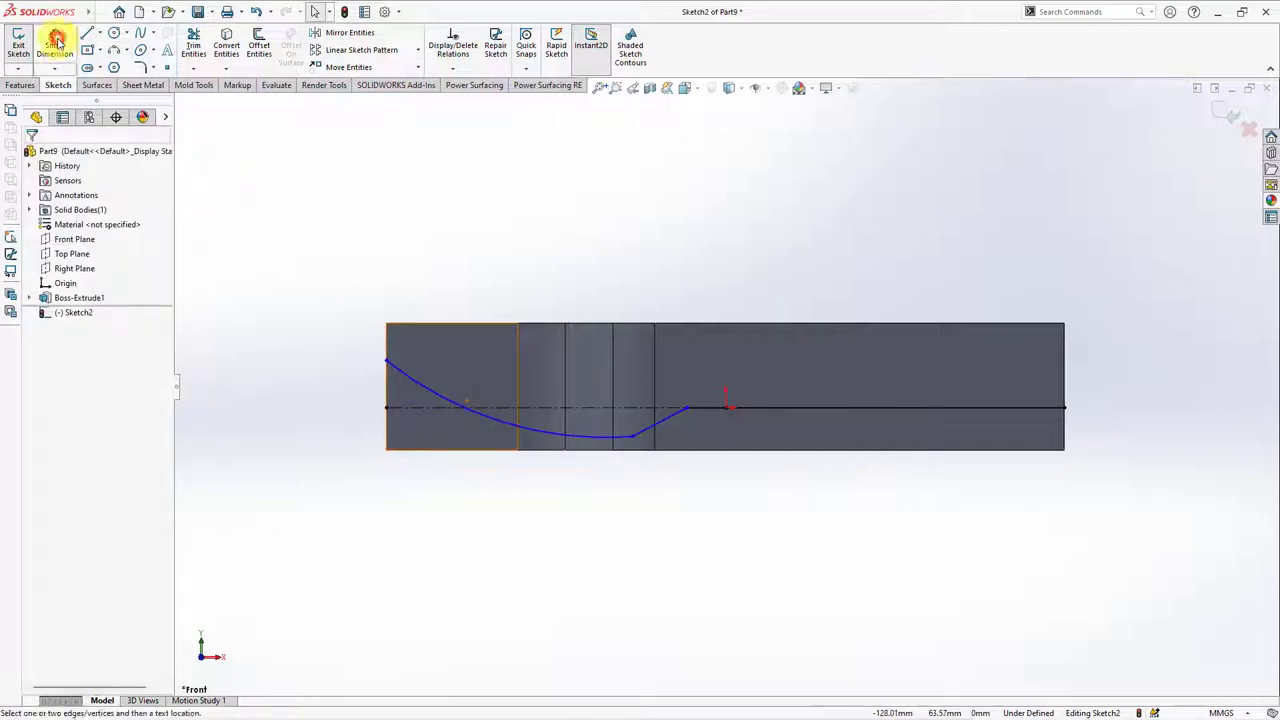
left_click(666, 416)
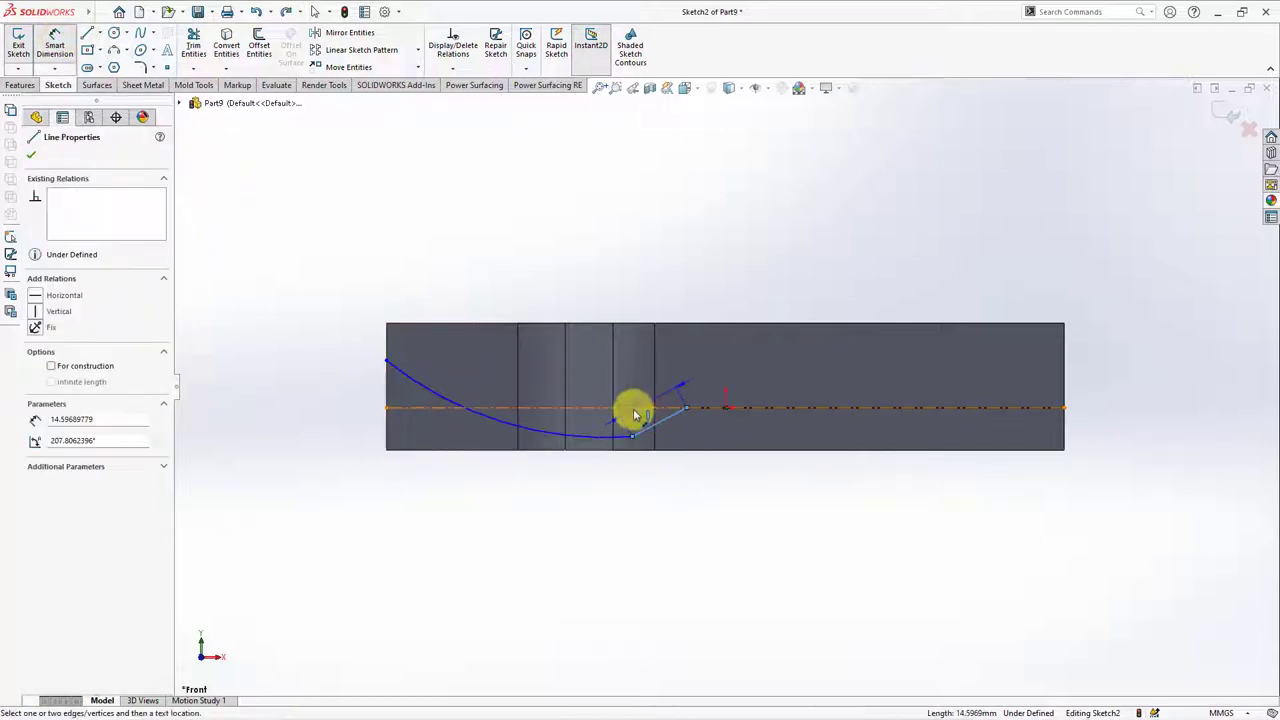
left_click(634, 412)
left_click(586, 428)
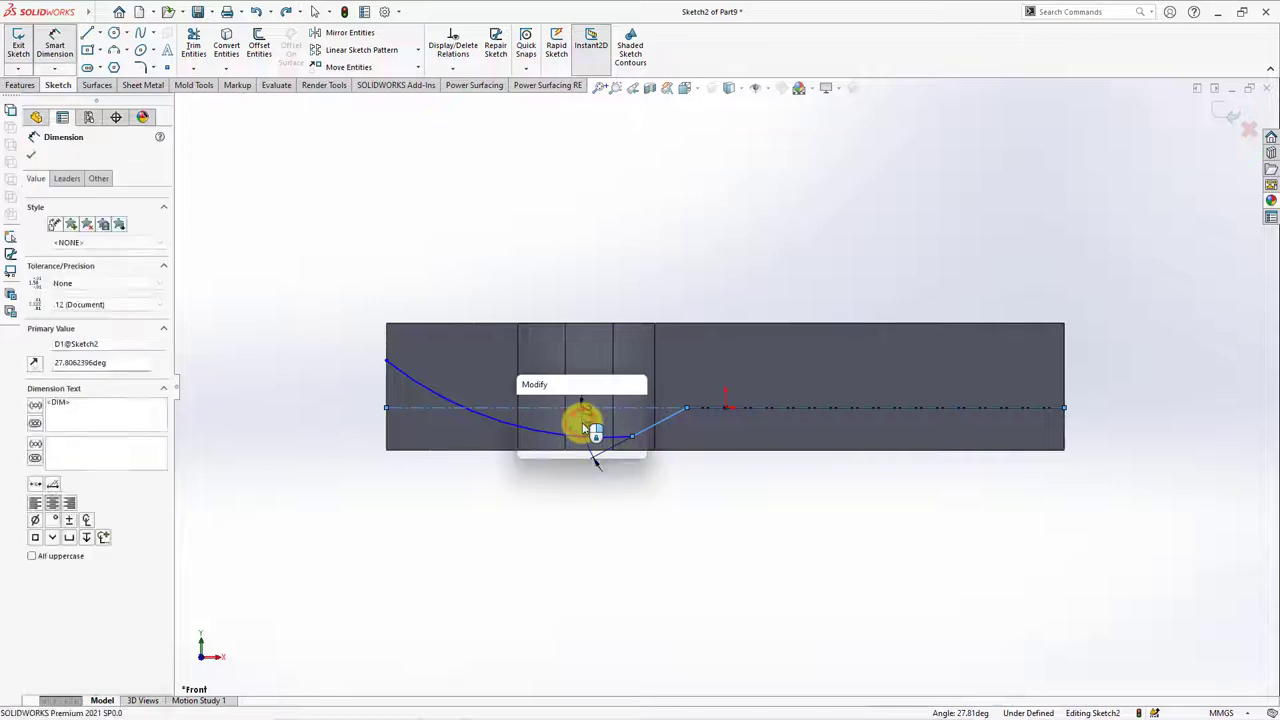
type("17")
left_click(526, 406)
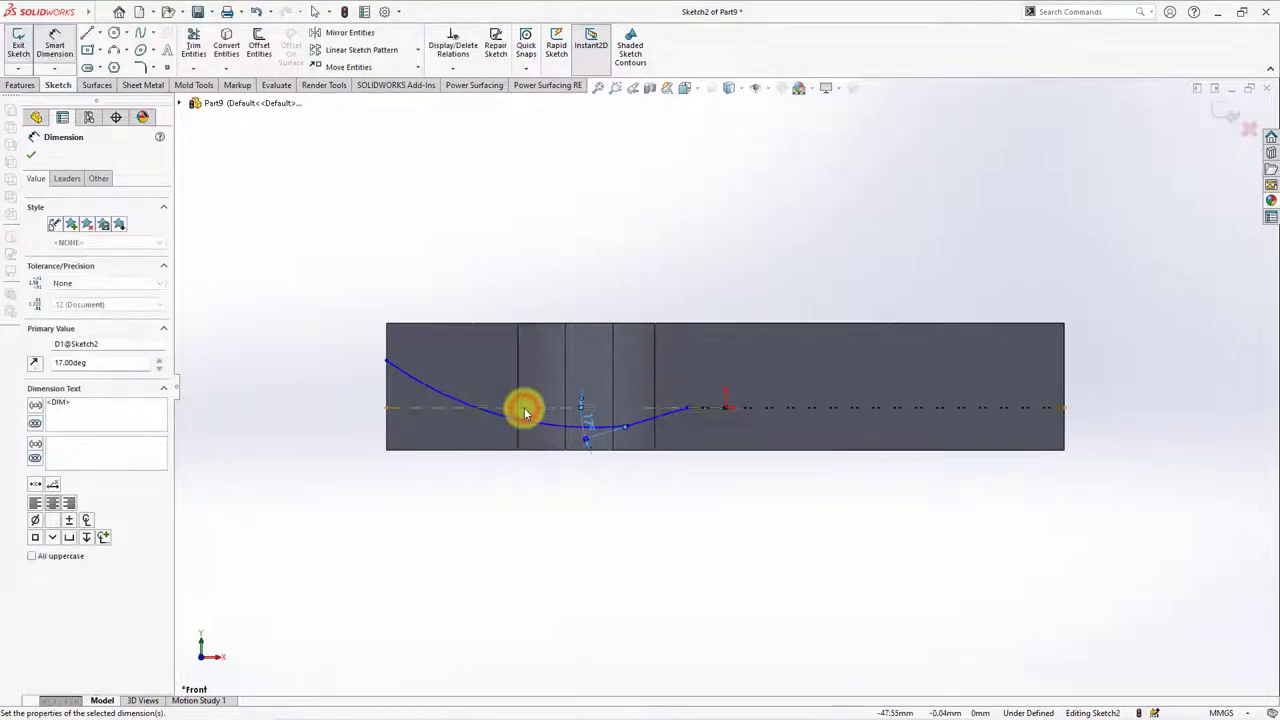
Add horizontal distances of 37.5 mm from the arc's low point and 17 mm
left_click(630, 430)
left_click(727, 407)
left_click(674, 505)
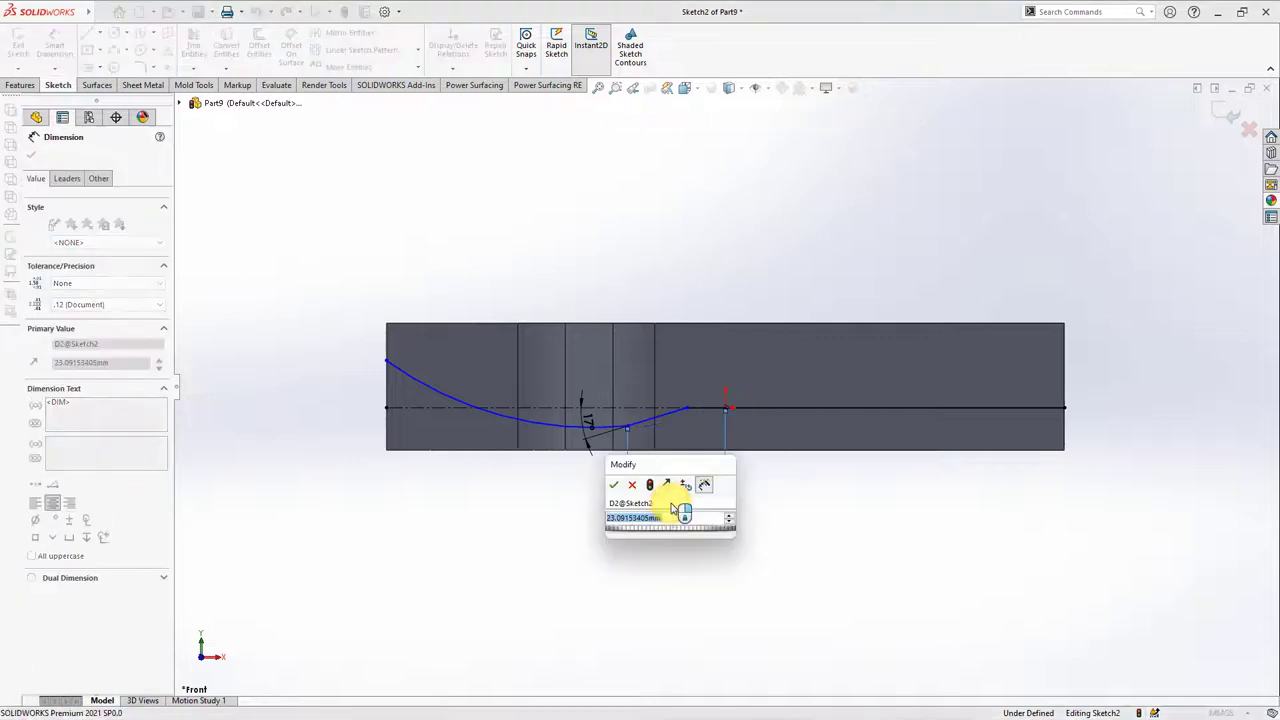
type("37.5")
left_click(614, 484)
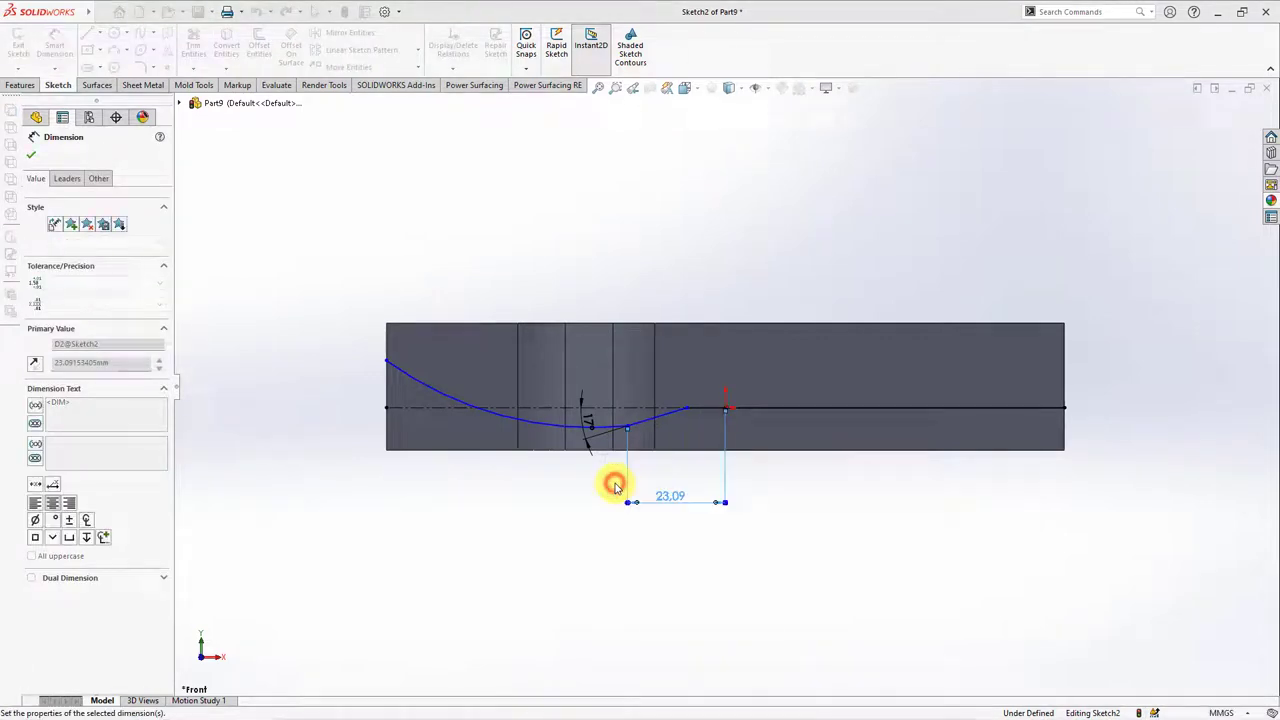
left_click(497, 522)
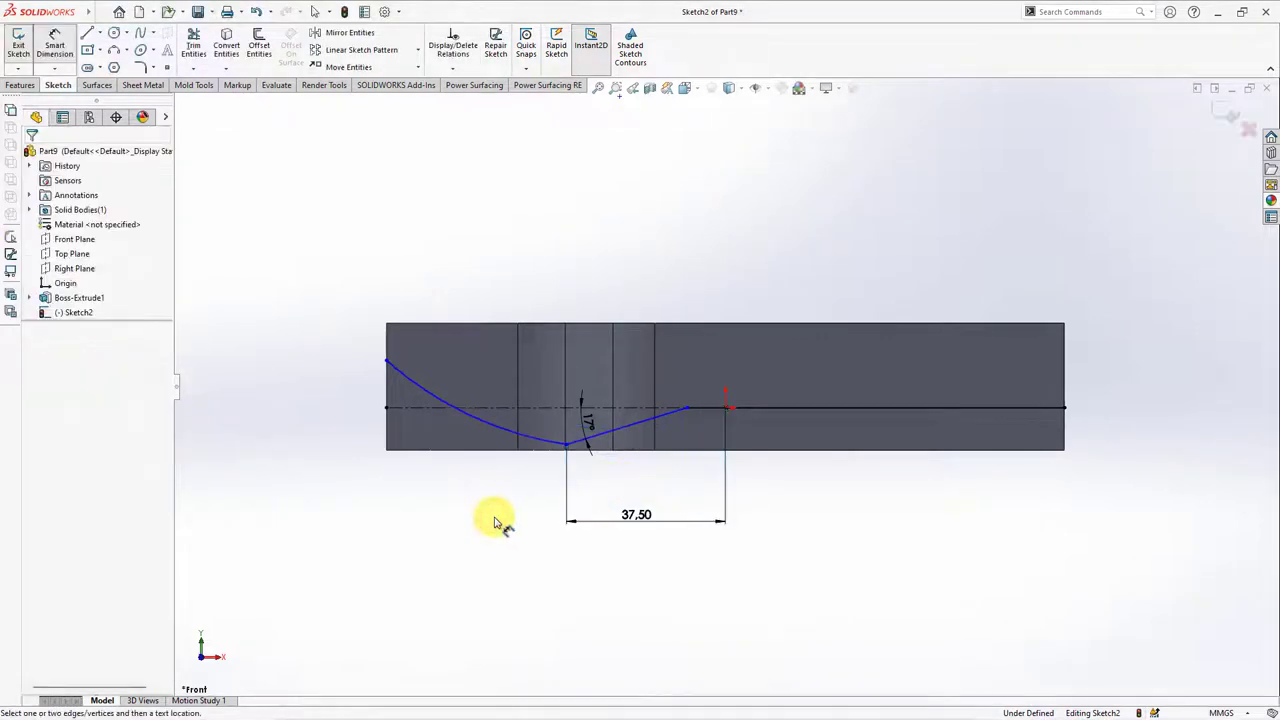
left_click(712, 408)
left_click(686, 408)
left_click(700, 490)
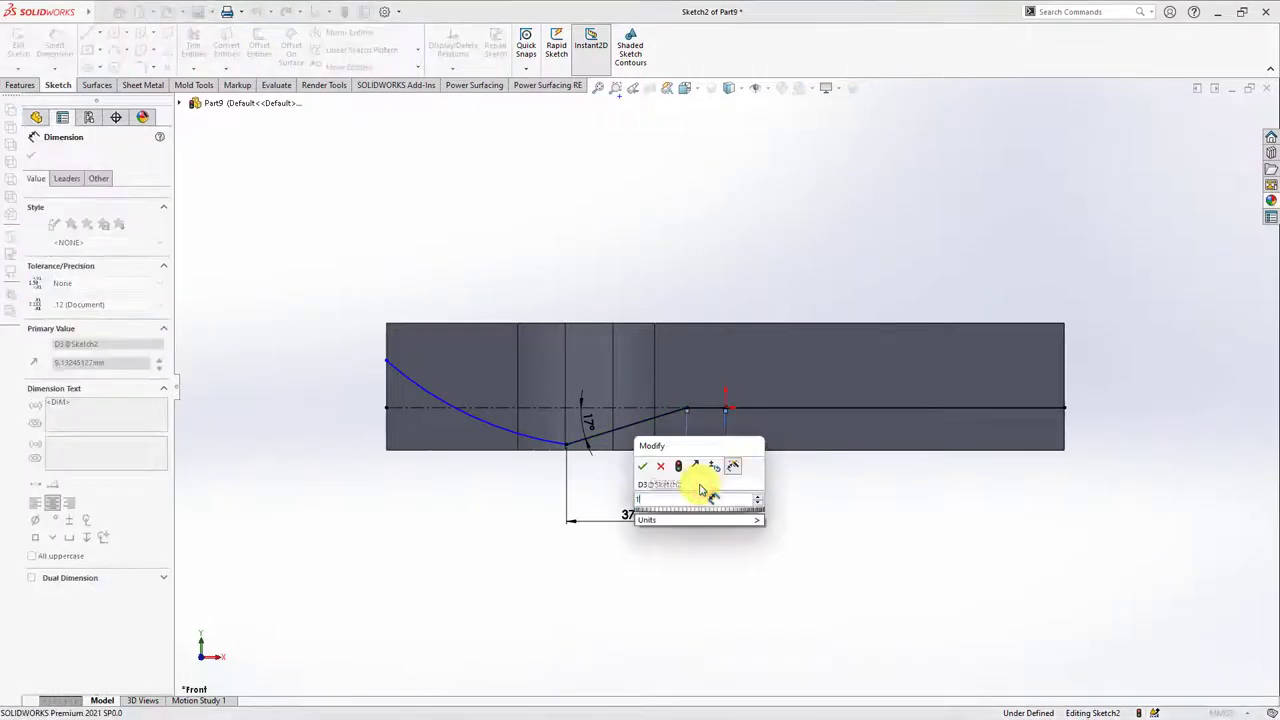
left_click(642, 466)
Give the curve's left end a 15 mm height and the arc a 100 mm radius
left_click(387, 360)
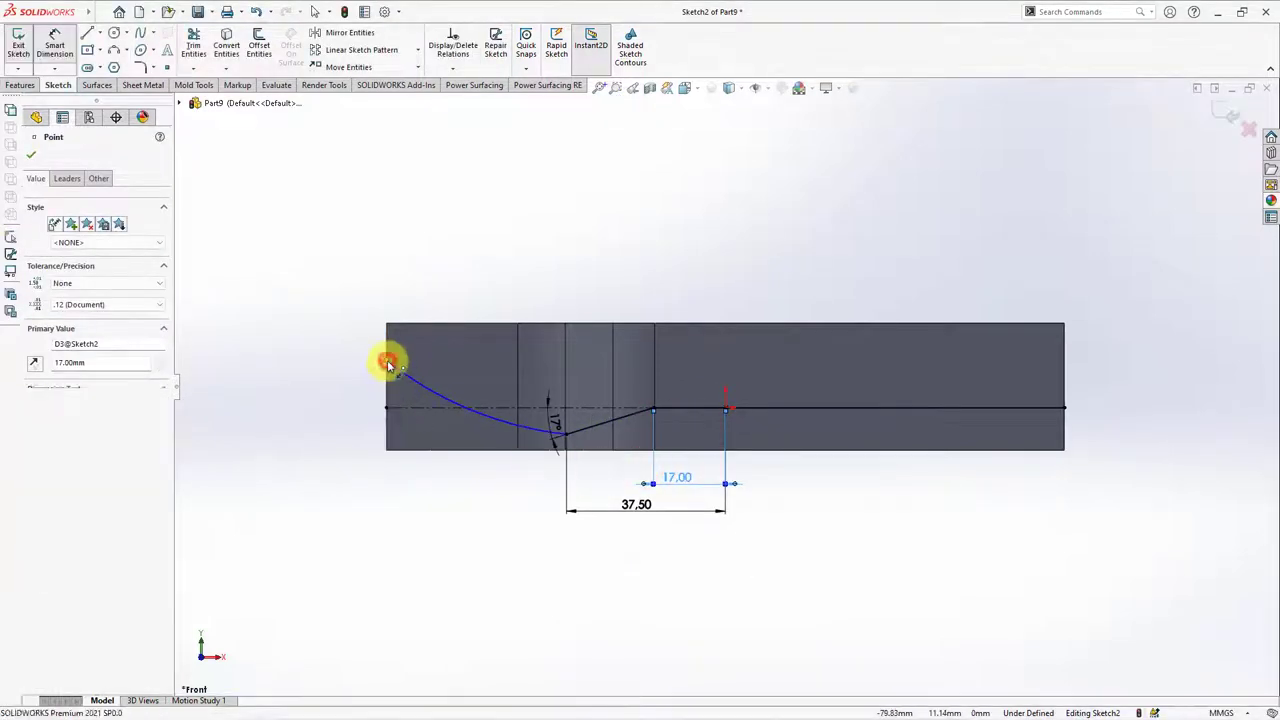
left_click(405, 408)
left_click(343, 387)
type("15")
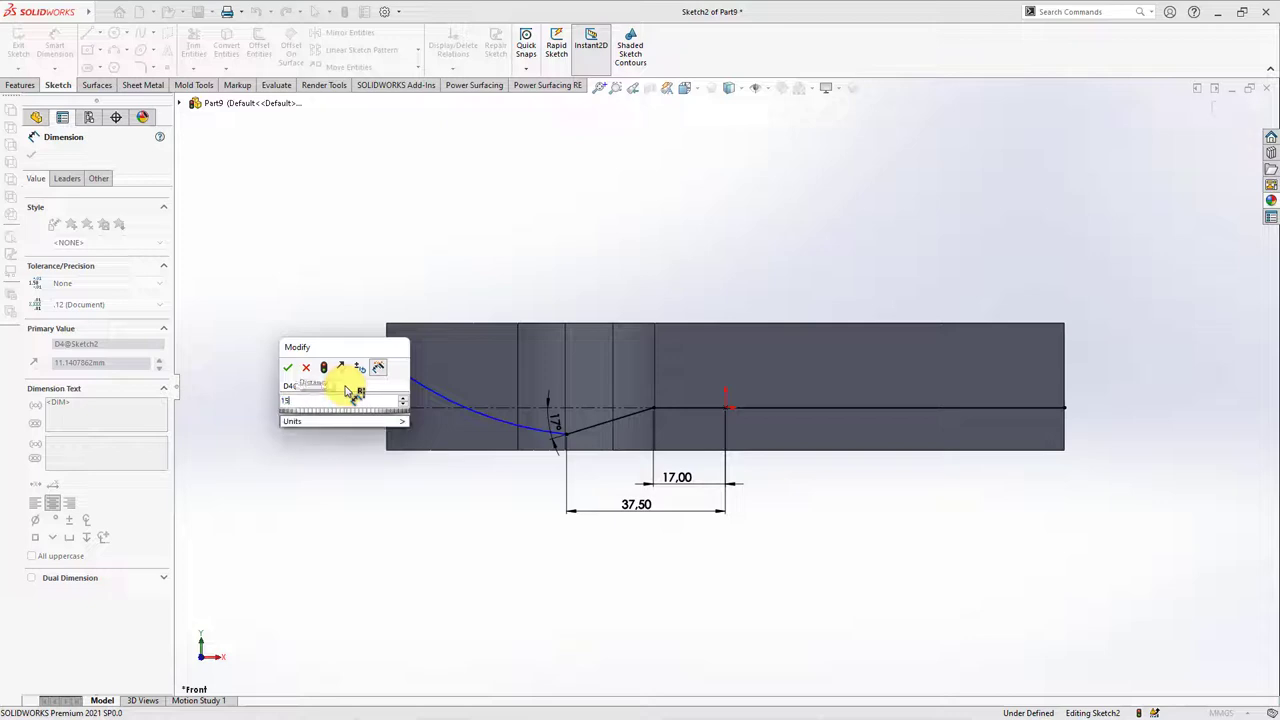
left_click(287, 368)
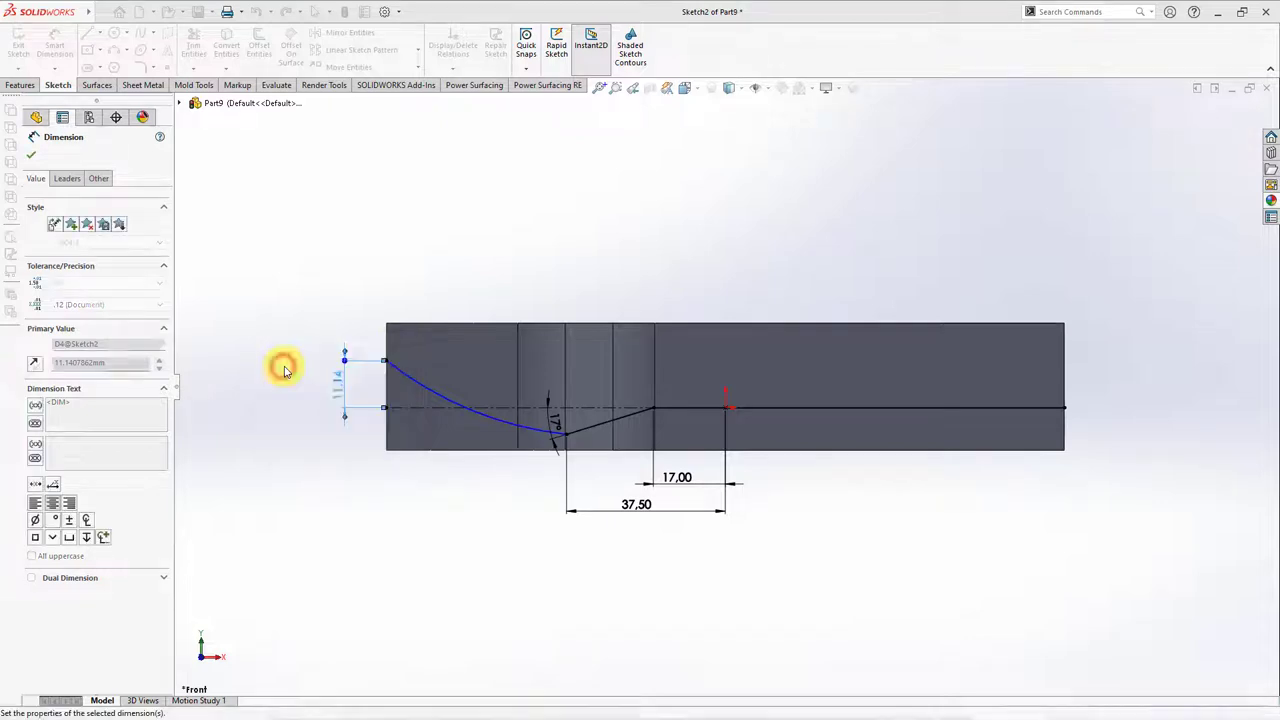
left_click(458, 391)
left_click(520, 285)
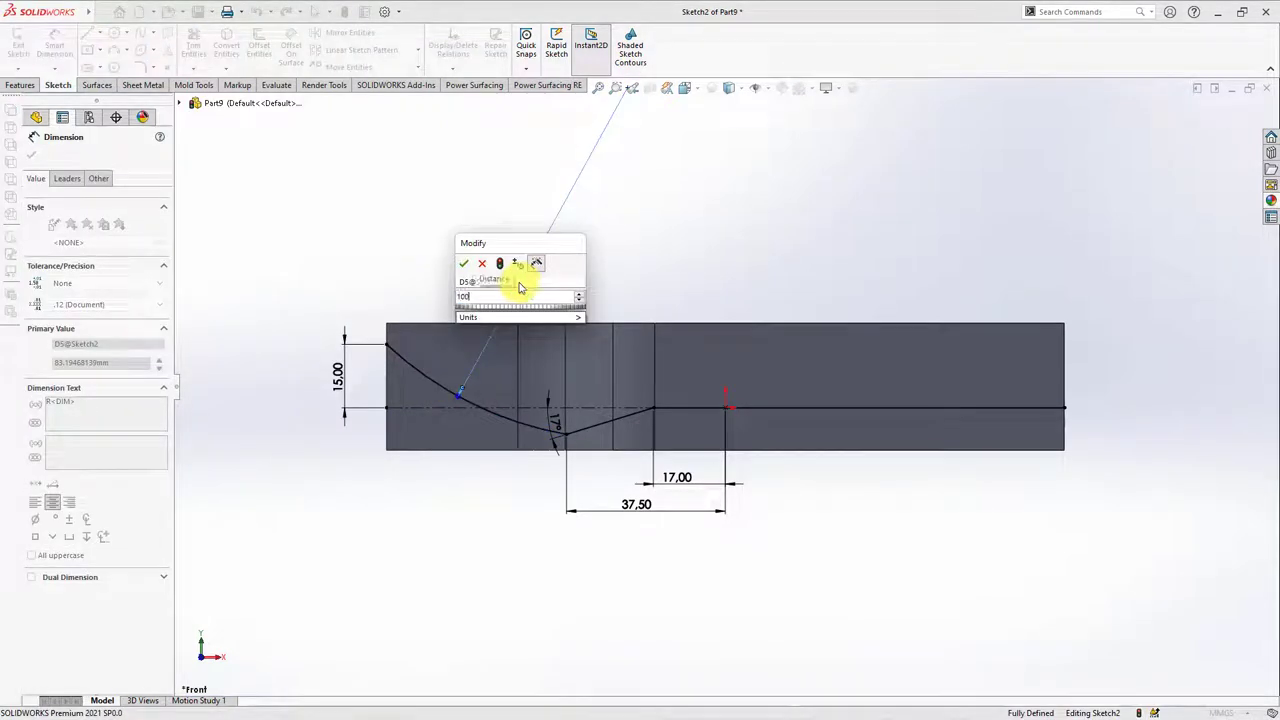
left_click(464, 265)
left_click(371, 266)
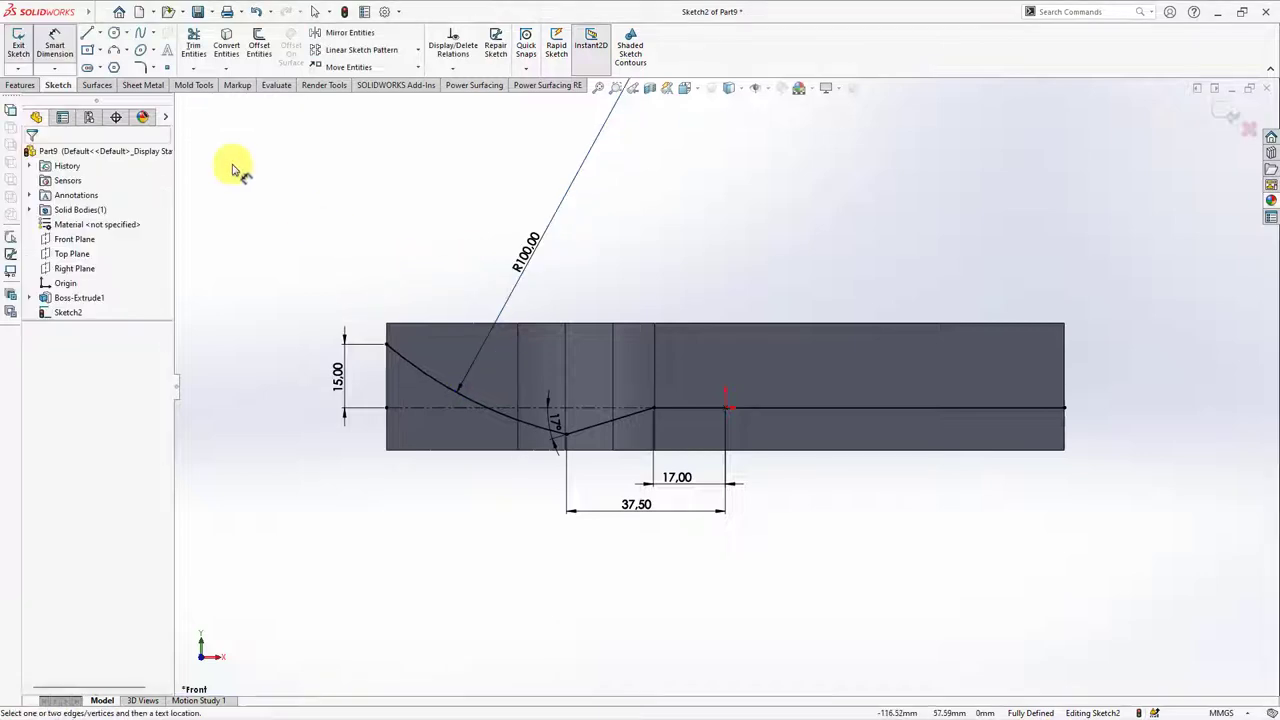
Round the lower corner and the centreline corner with 20 mm sketch fillets
left_click(146, 66)
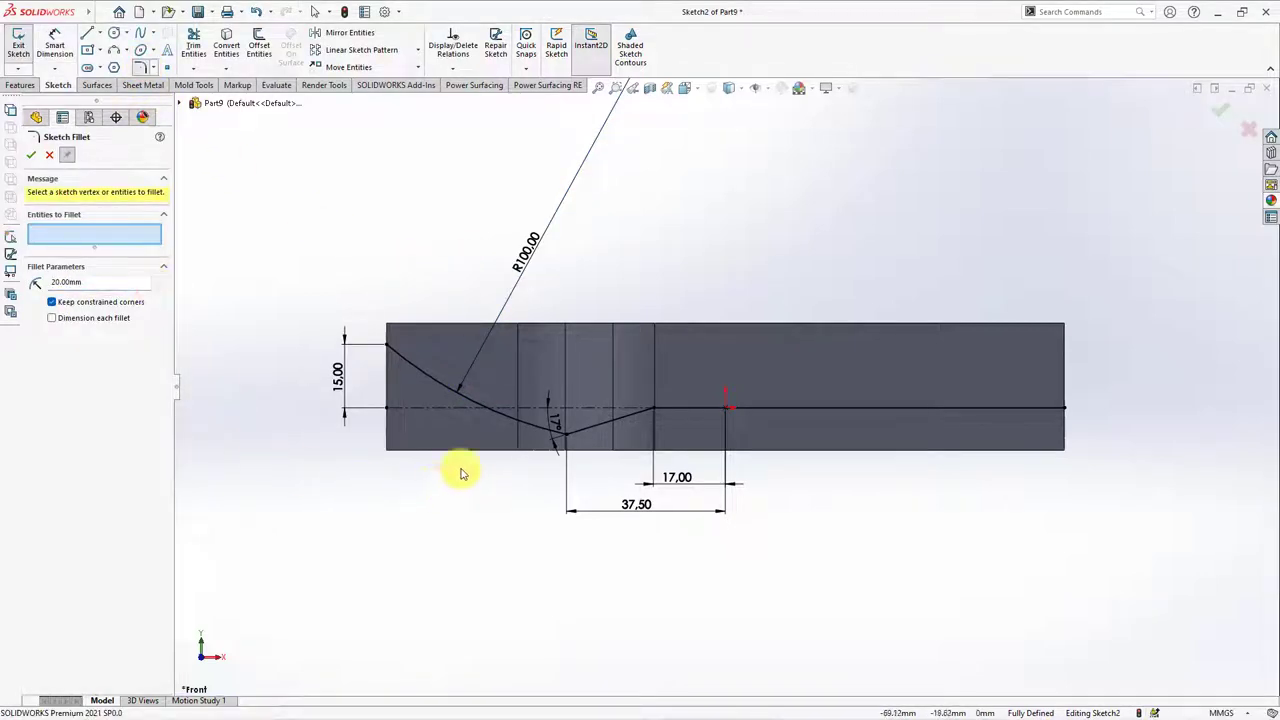
left_click(571, 432)
left_click(651, 413)
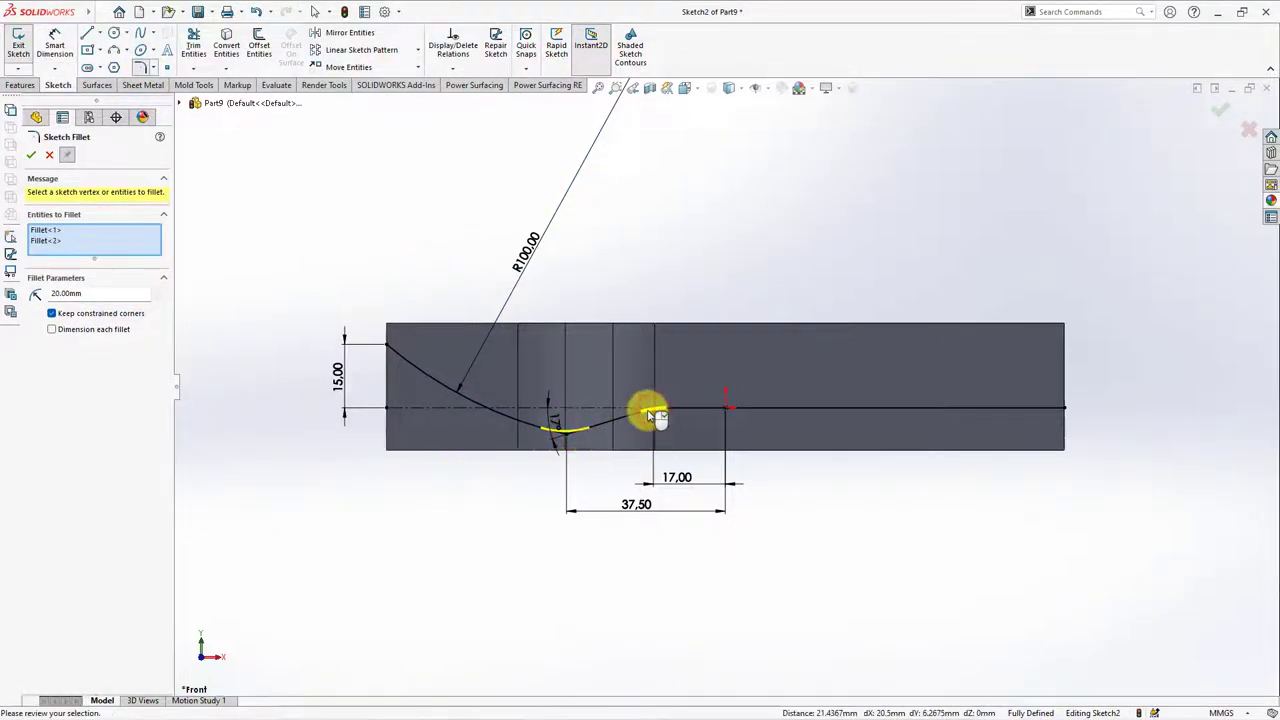
left_click(29, 155)
left_click(51, 157)
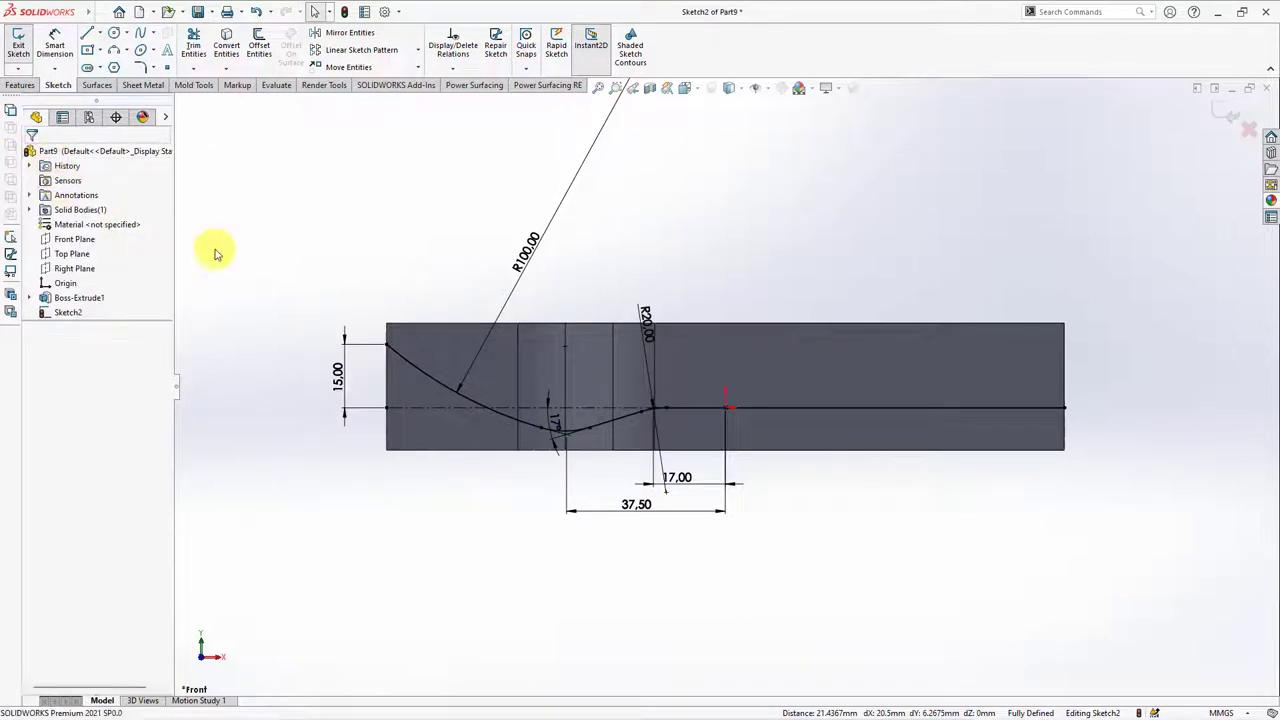
Offset the left arc by 0.80 mm
left_click(259, 48)
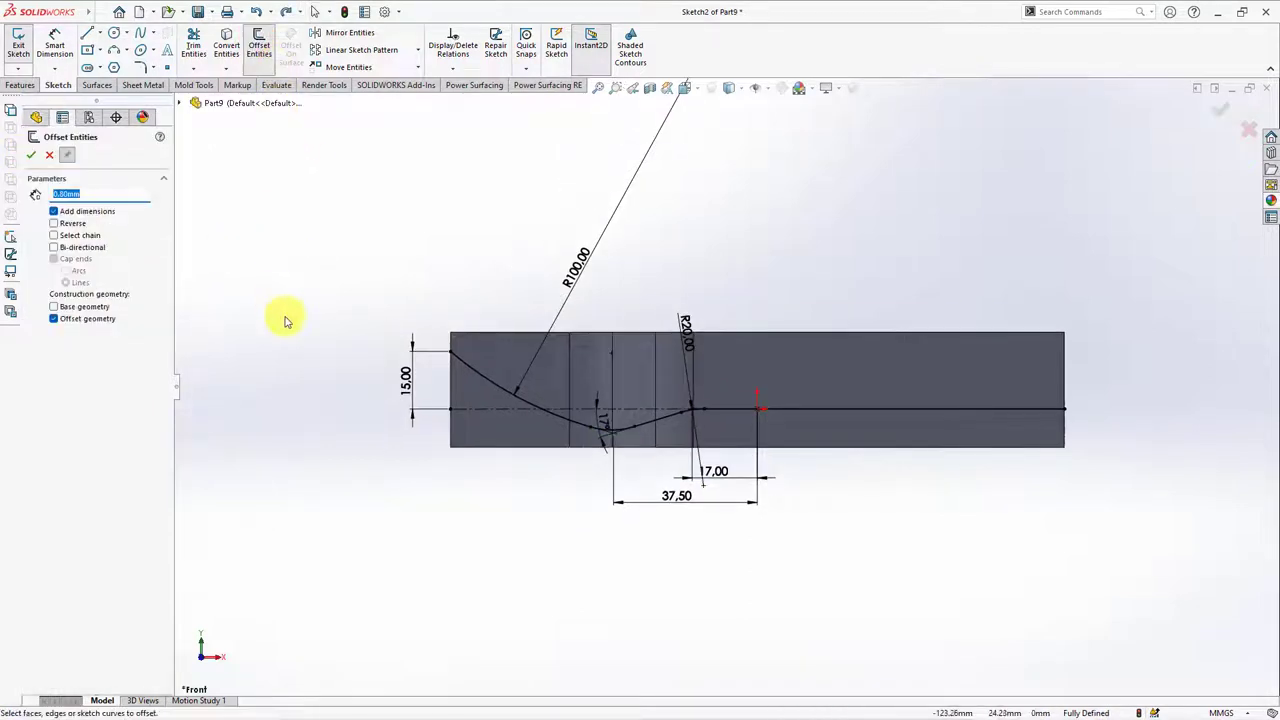
left_click(482, 376)
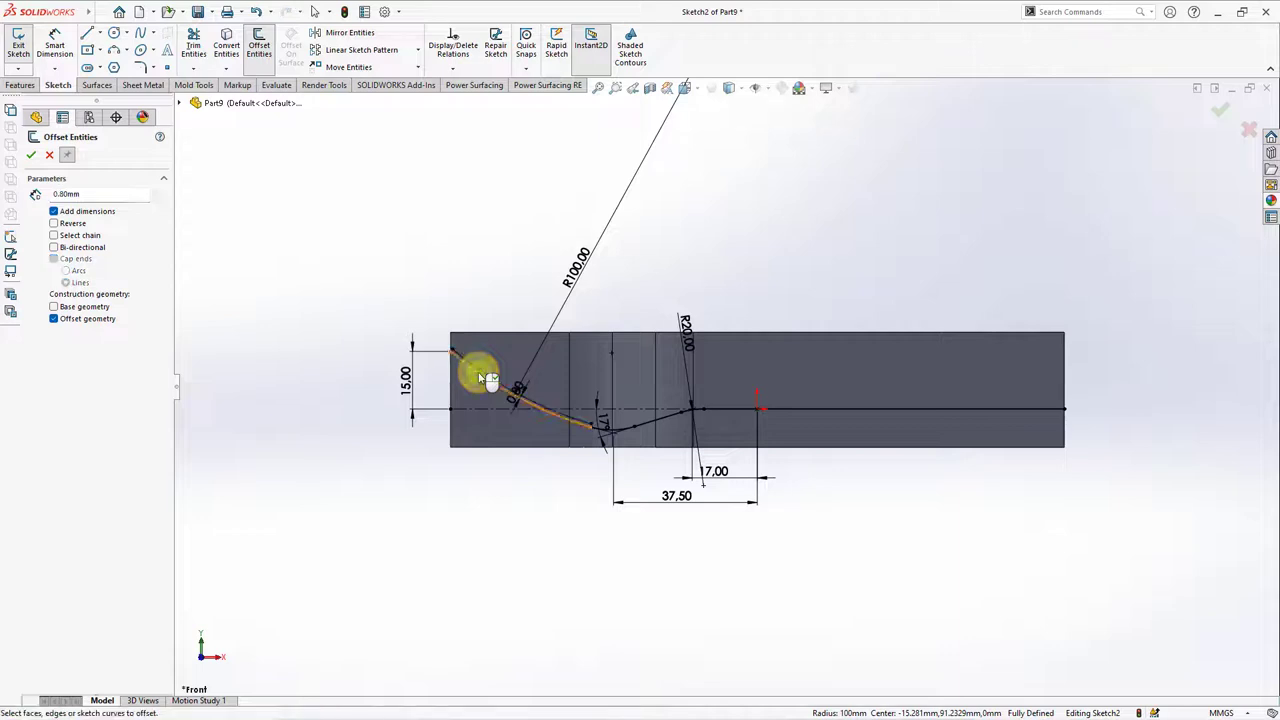
left_click(31, 155)
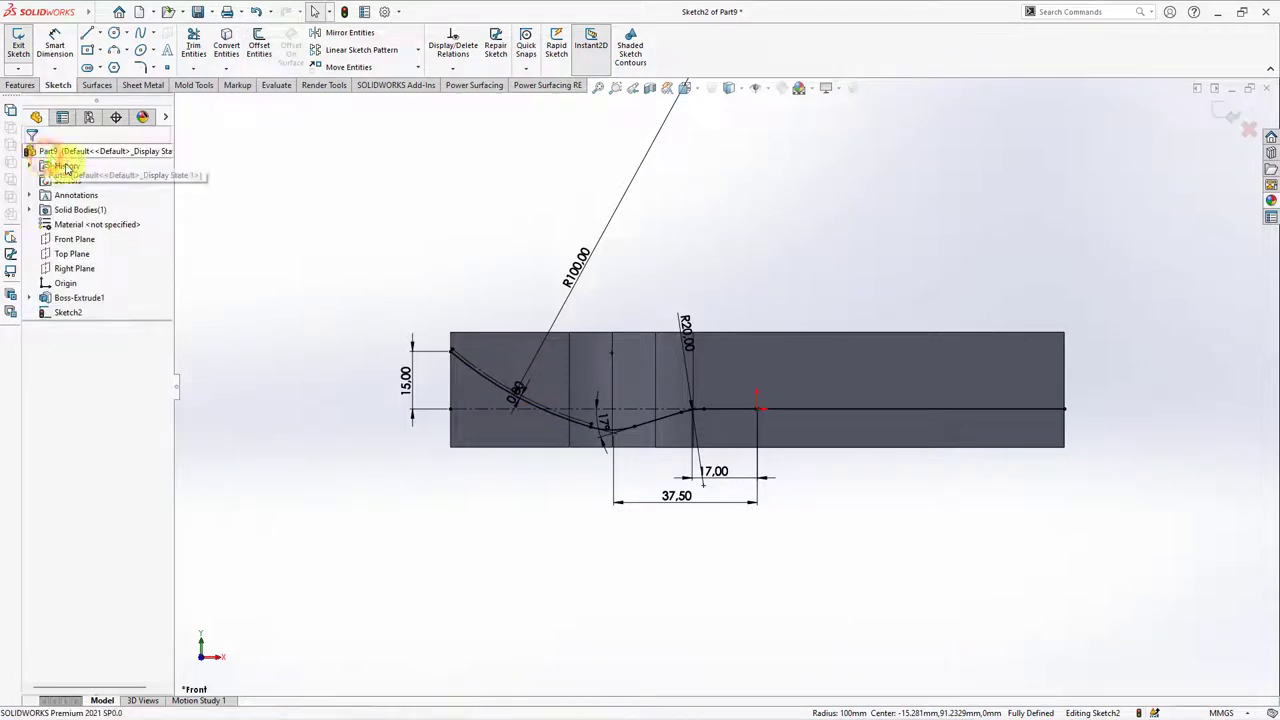
left_click(113, 52)
Draw a 3-point arc starting from the left end of the part
scroll(630, 420, "down", 3)
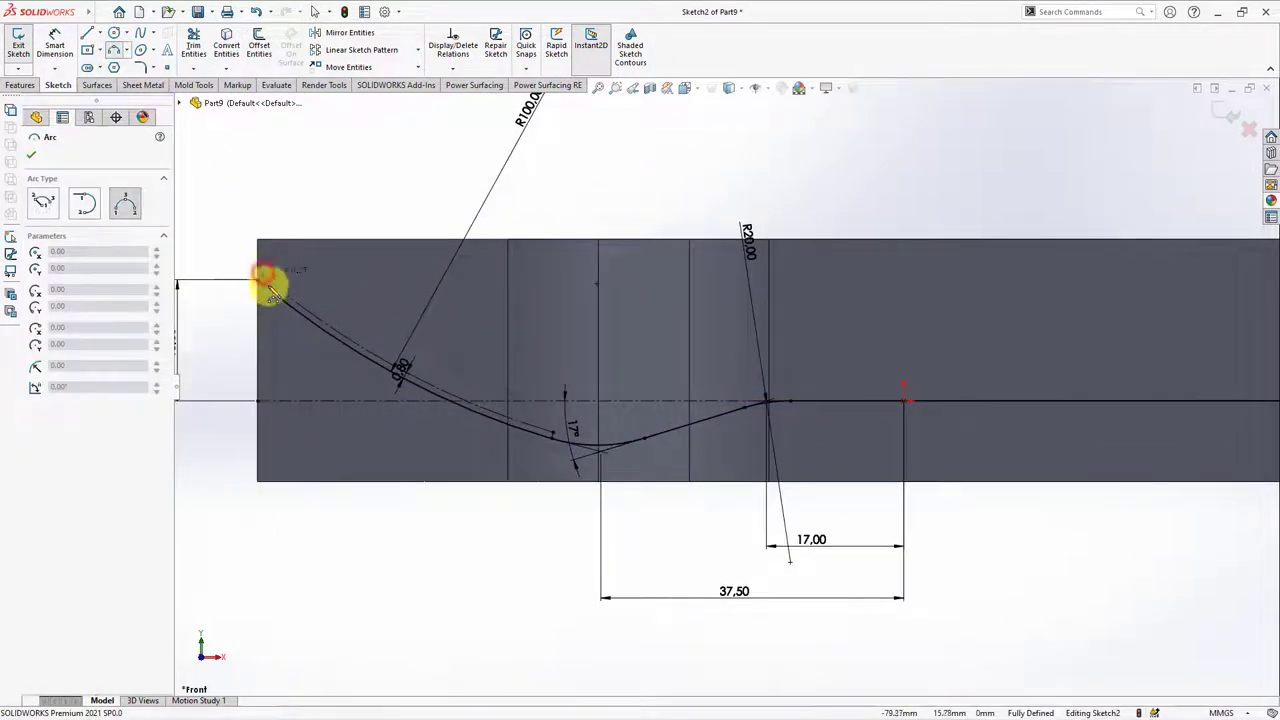
left_click_drag(268, 288, 575, 437)
left_click(486, 386)
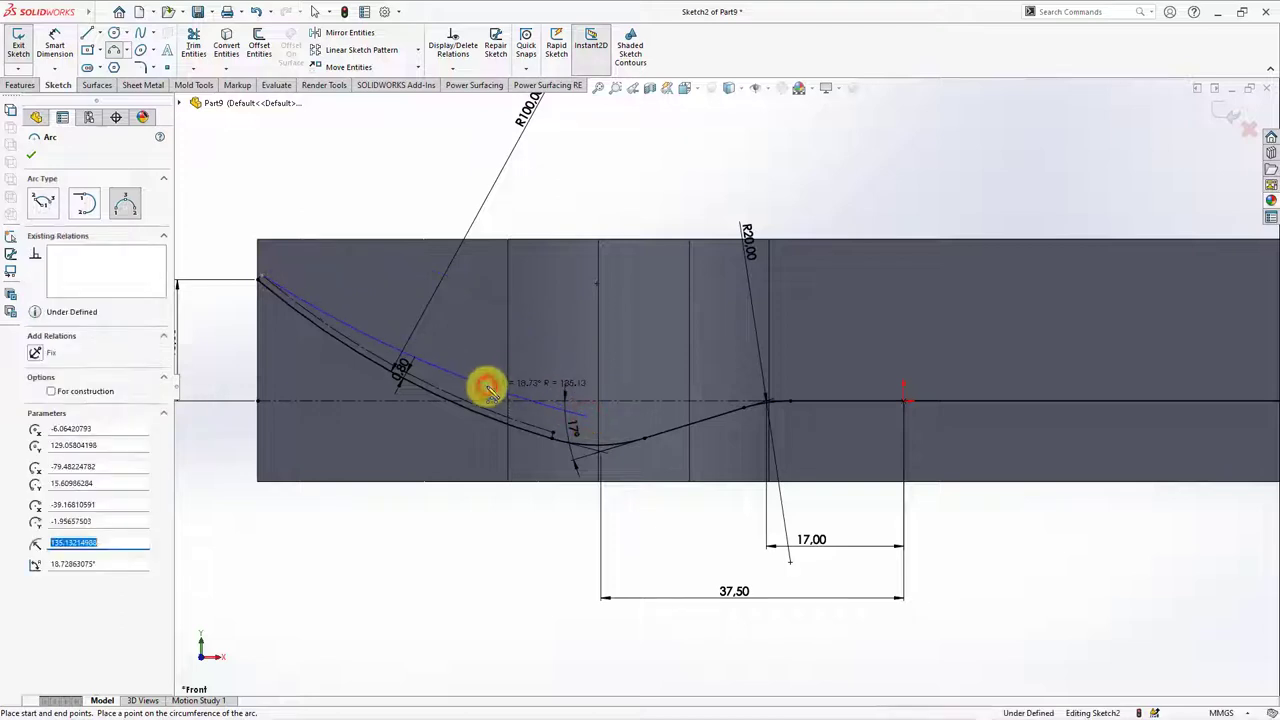
right_click(486, 403)
left_click(512, 397)
Draw lines from the arc's end past the R20 corner to the right edge and down to the centerline
left_click(88, 37)
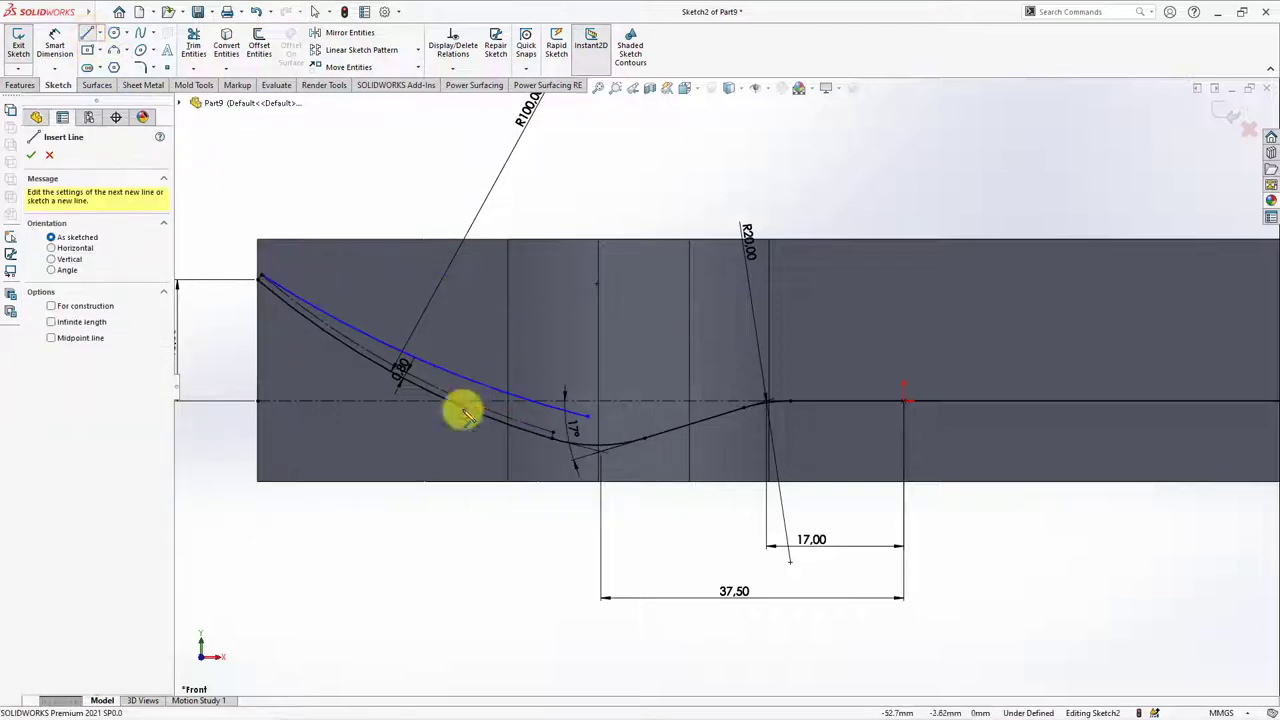
left_click(587, 415)
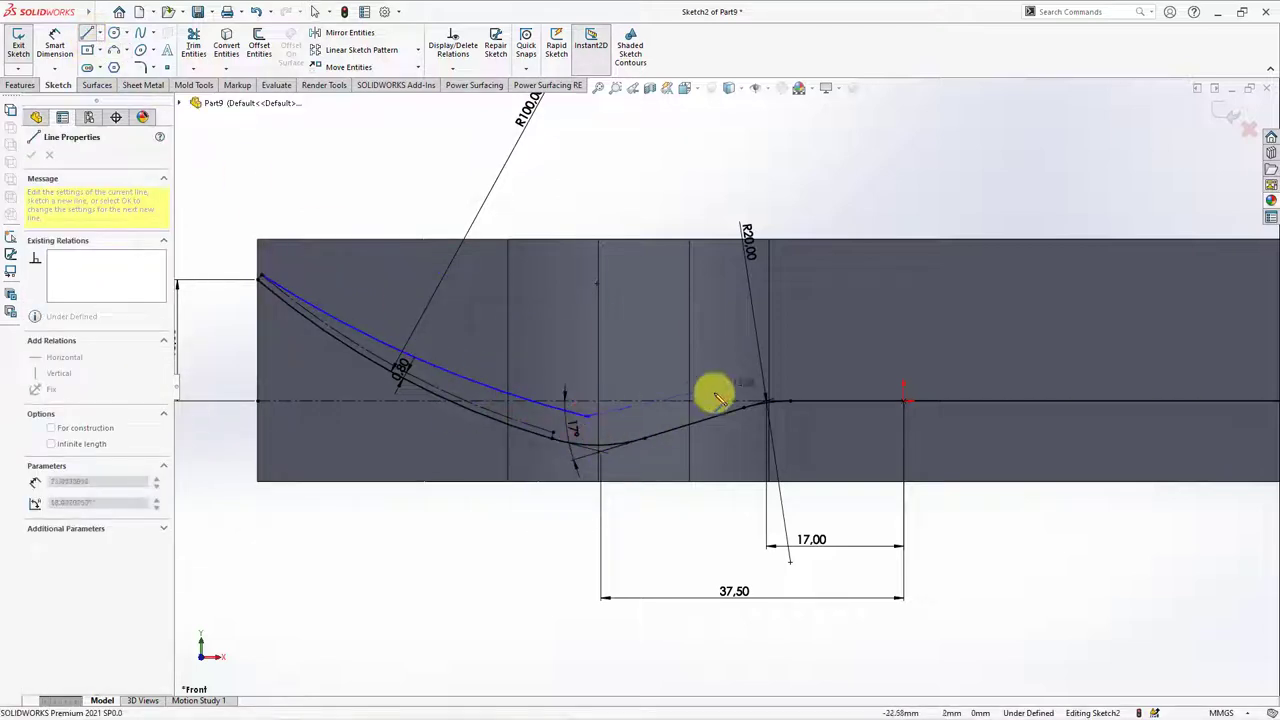
left_click(748, 350)
scroll(860, 362, "up", 2)
scroll(1040, 372, "up", 1)
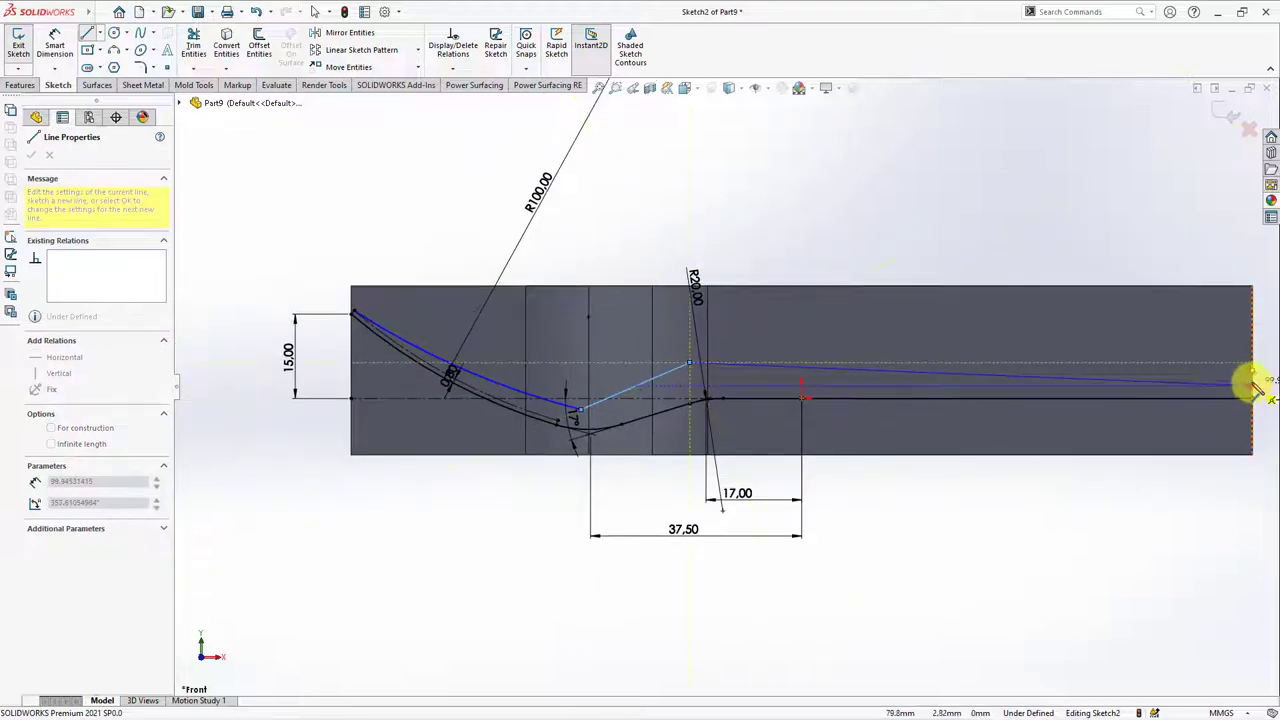
left_click(1252, 383)
left_click(1250, 398)
right_click(1247, 410)
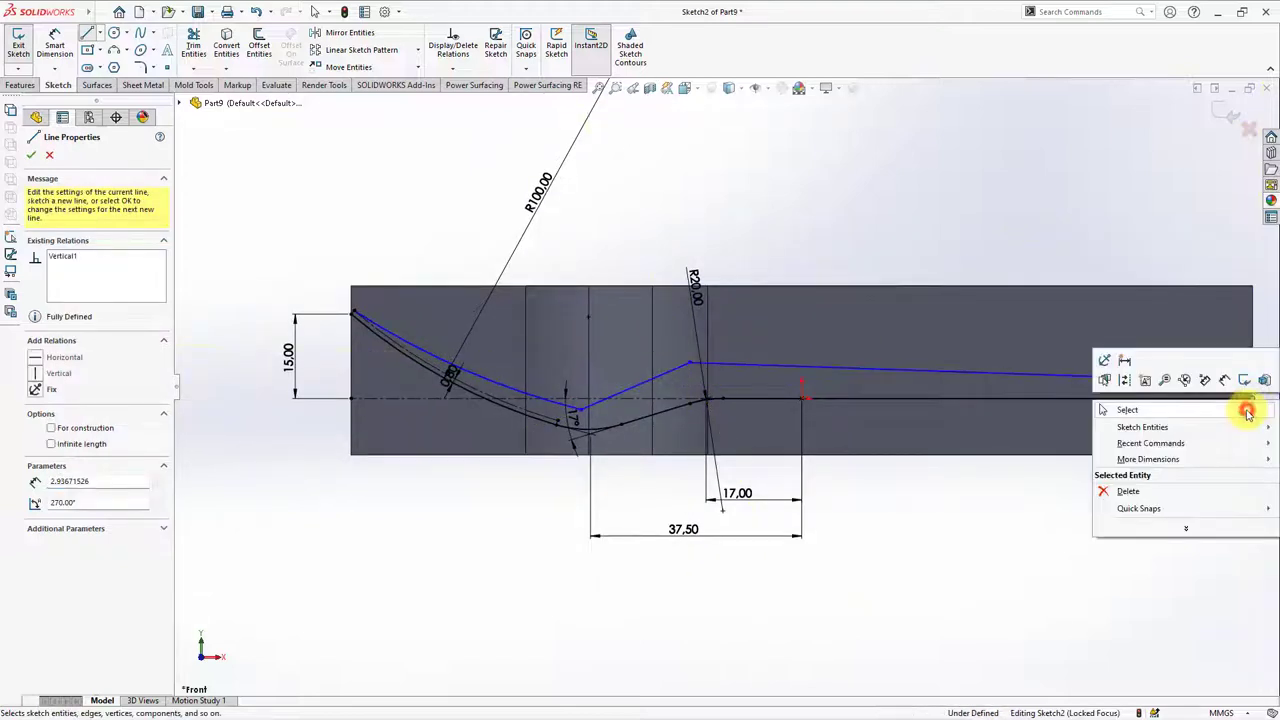
left_click(1247, 410)
Check the short line at the arc's left end, then bring the whole sketch into view
scroll(380, 323, "down", 2)
scroll(470, 349, "down", 3)
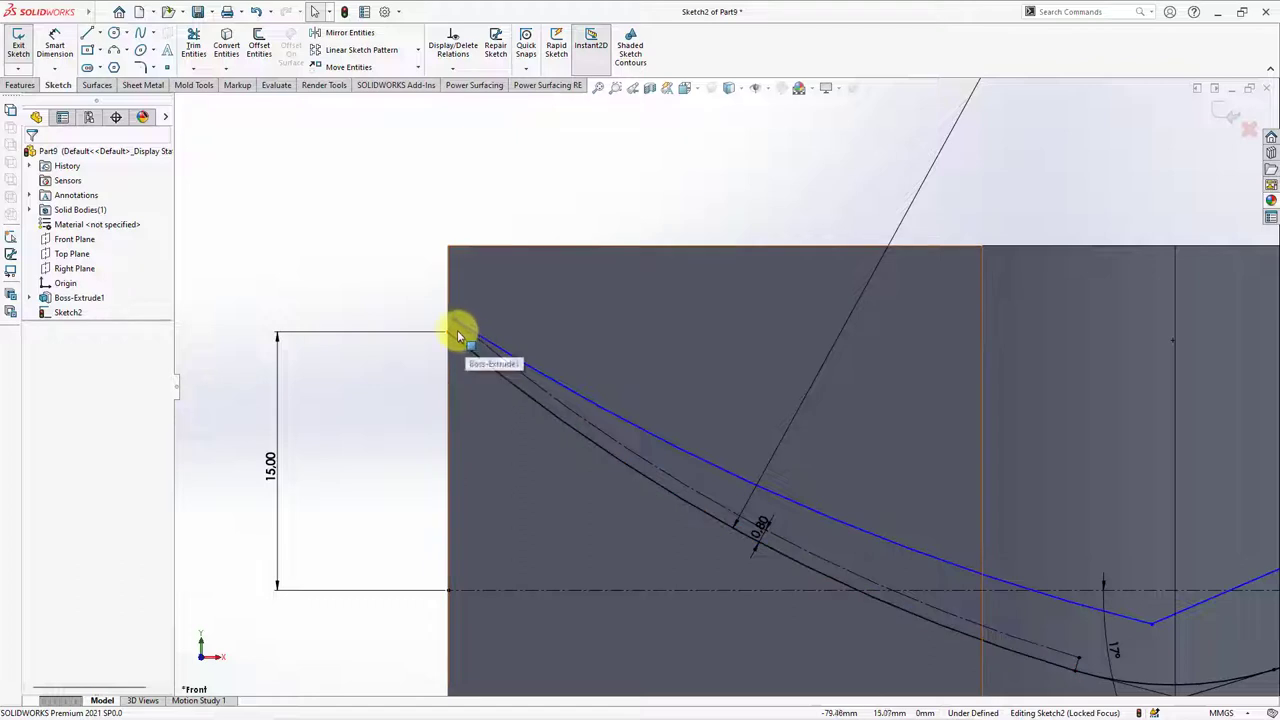
left_click(458, 326)
left_click(518, 288)
left_click(391, 290)
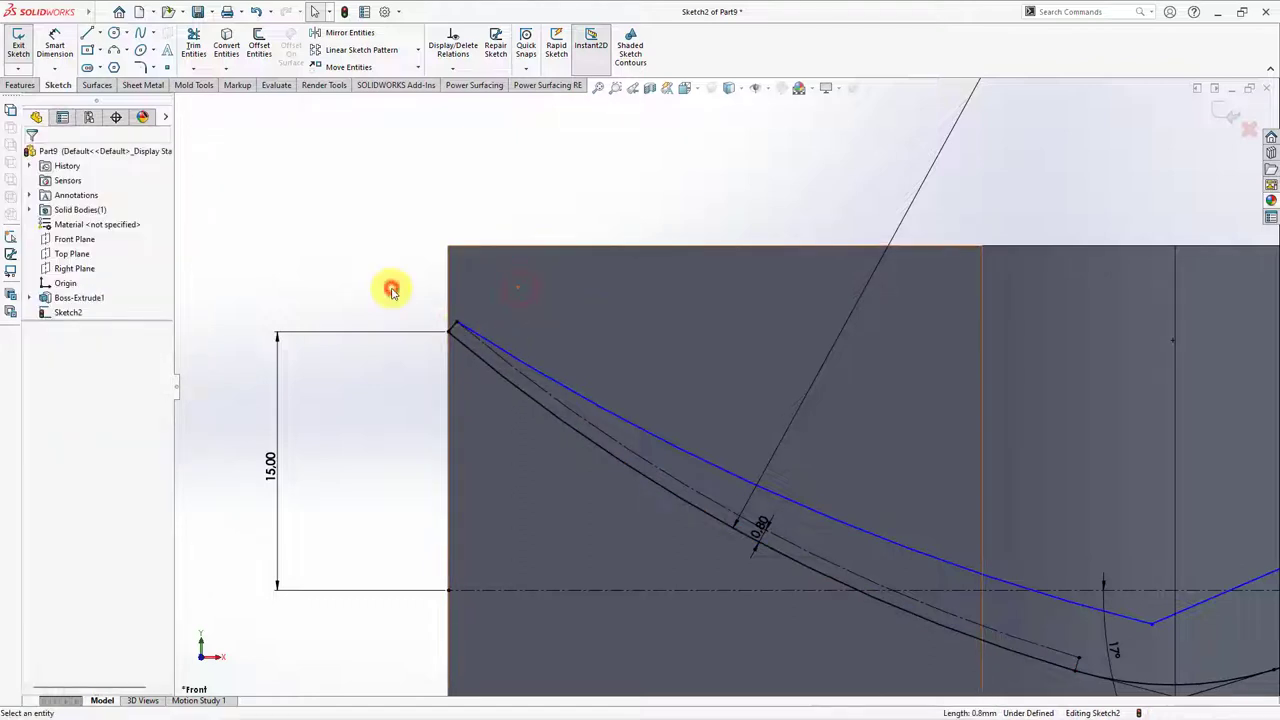
scroll(391, 290, "up", 3)
scroll(391, 290, "up", 2)
middle_click_drag(843, 443, 482, 397, "ctrl")
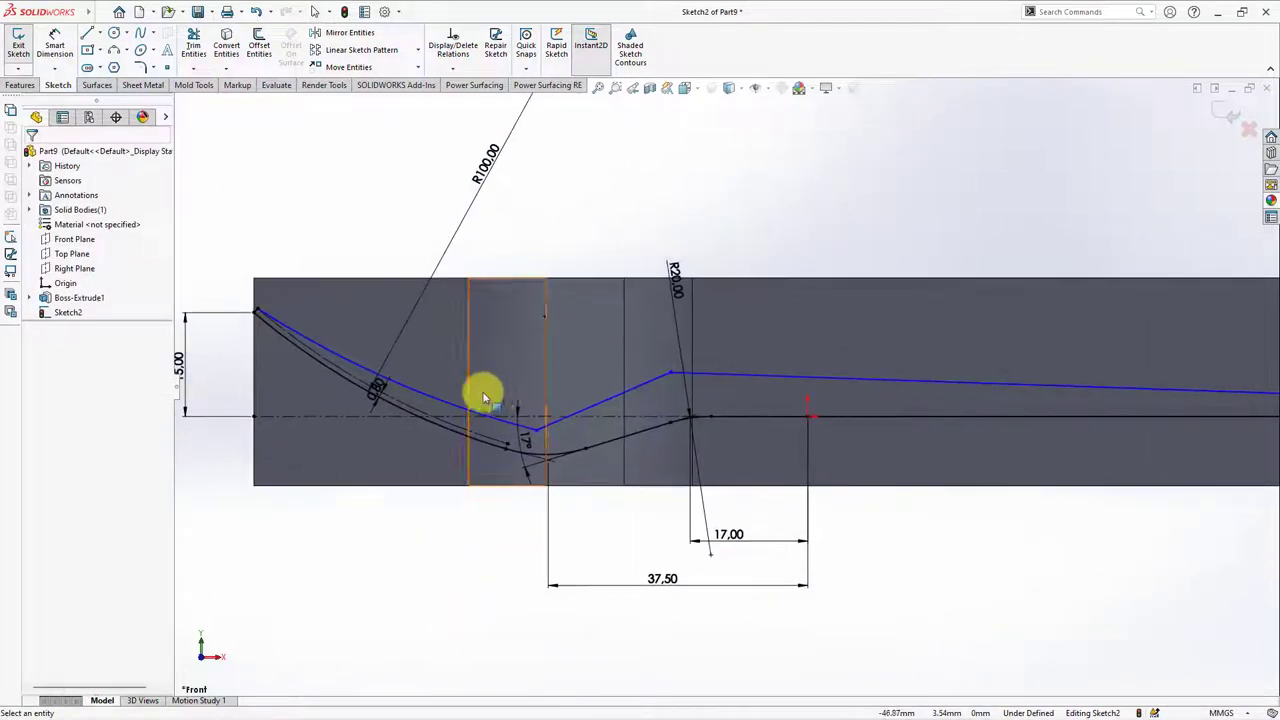
key("z")
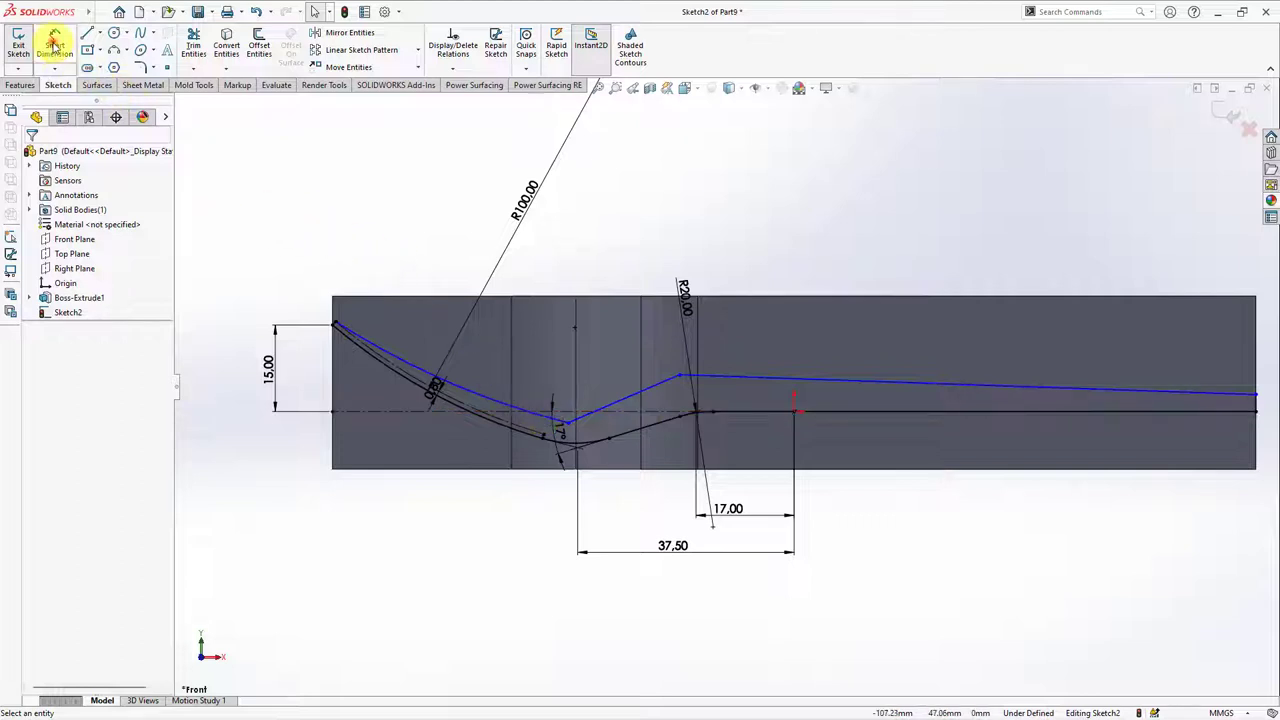
Add an angle dimension between the upper long line and the centerline
left_click(55, 45)
left_click(1051, 383)
left_click(1032, 410)
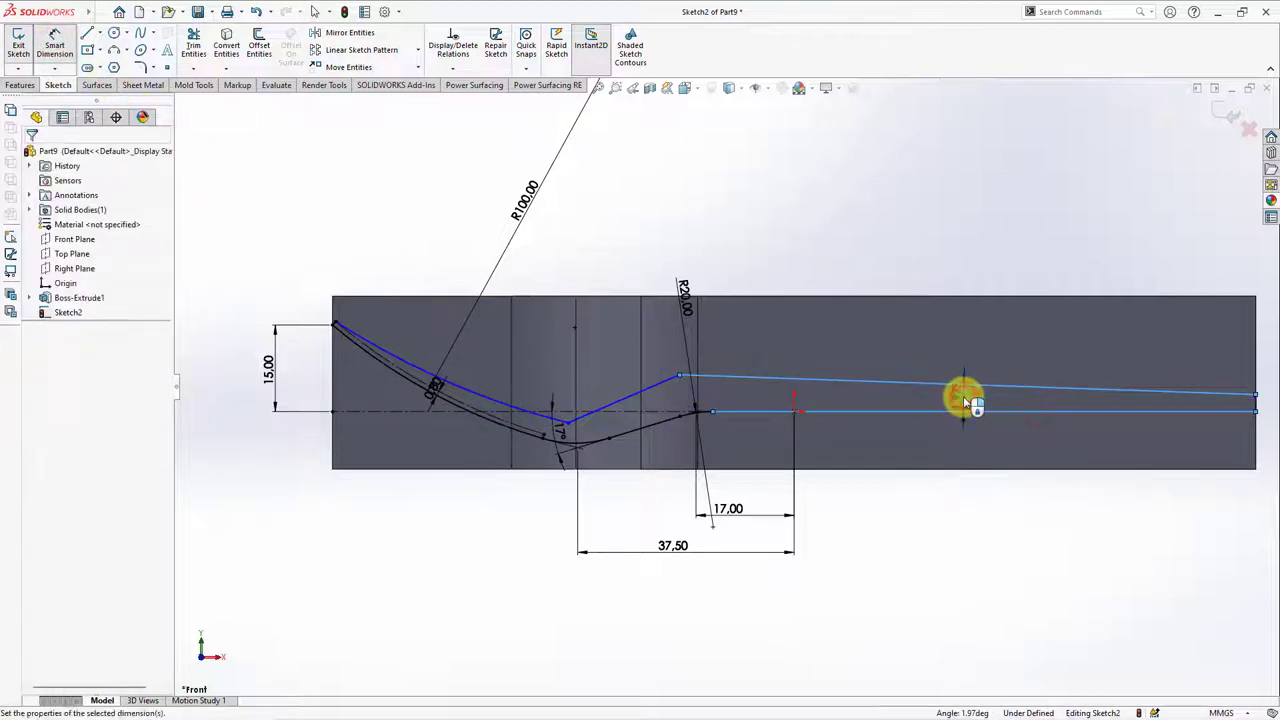
left_click(965, 402)
type("0.7")
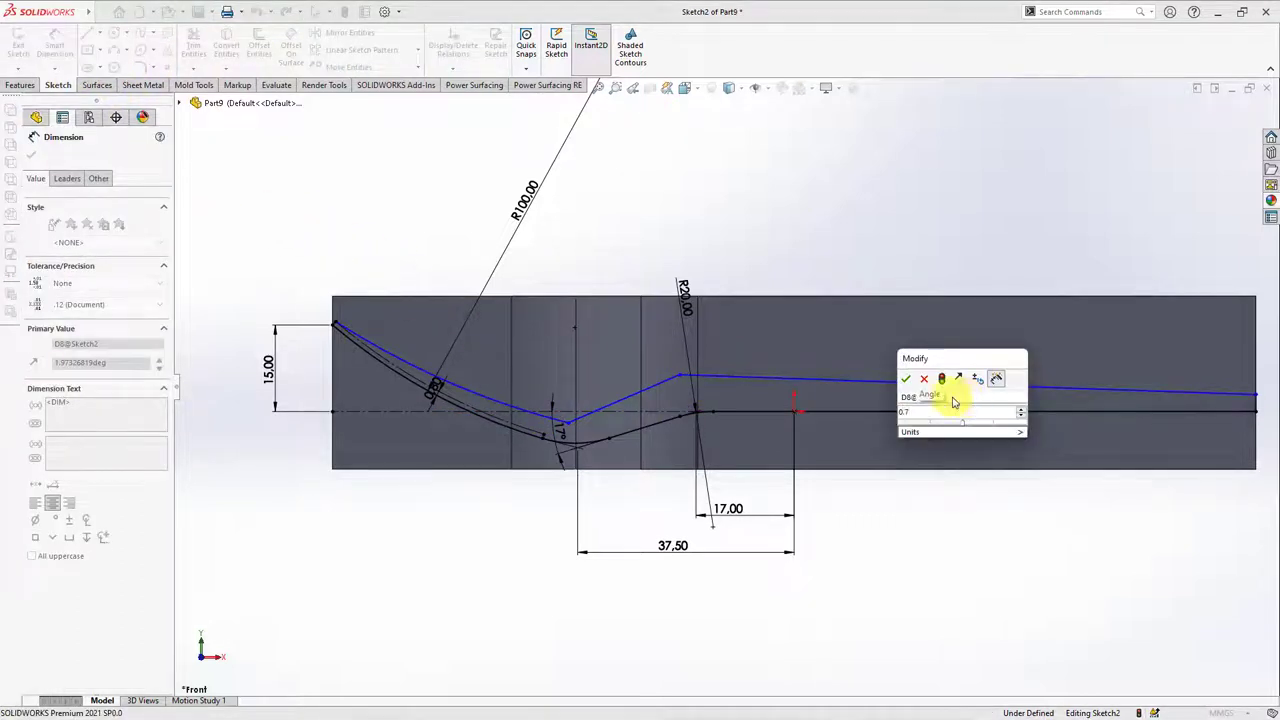
Keep the 0.70° angle and add a 3.60 mm vertical end-gap dimension at the right end
left_click(905, 378)
key("ctrl+Left")
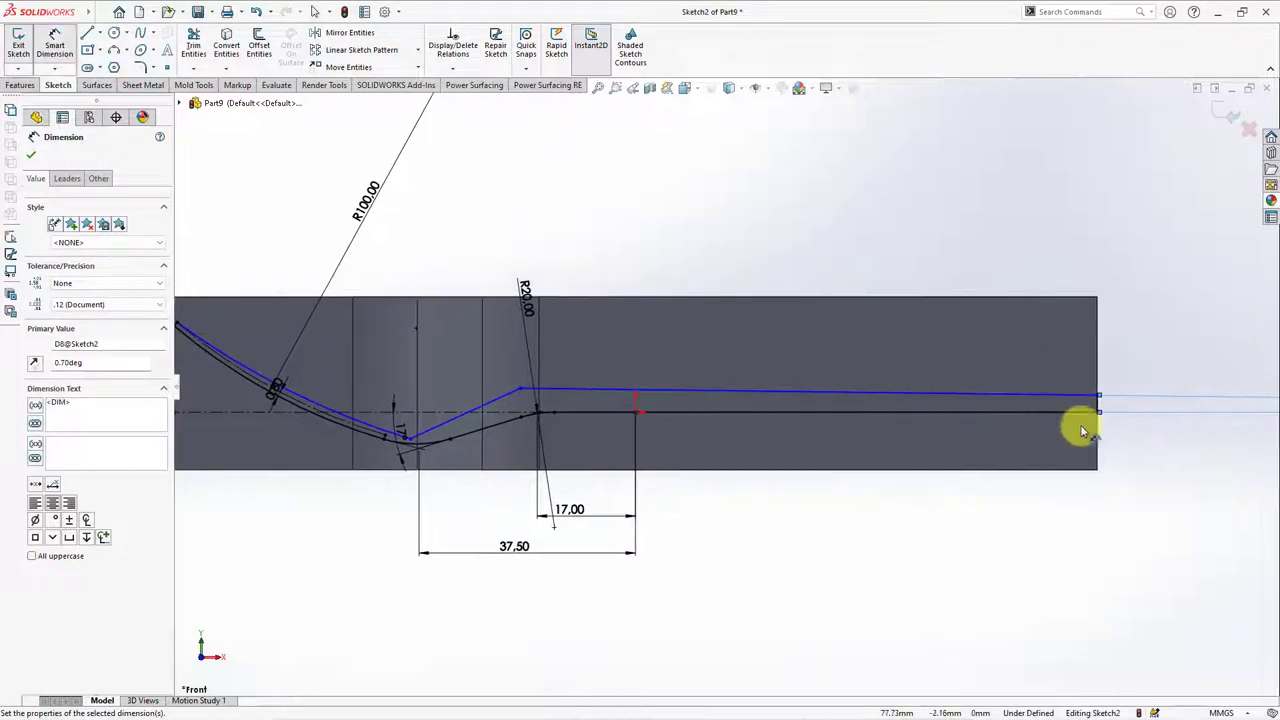
left_click(1098, 396)
left_click(1098, 411)
left_click(1134, 363)
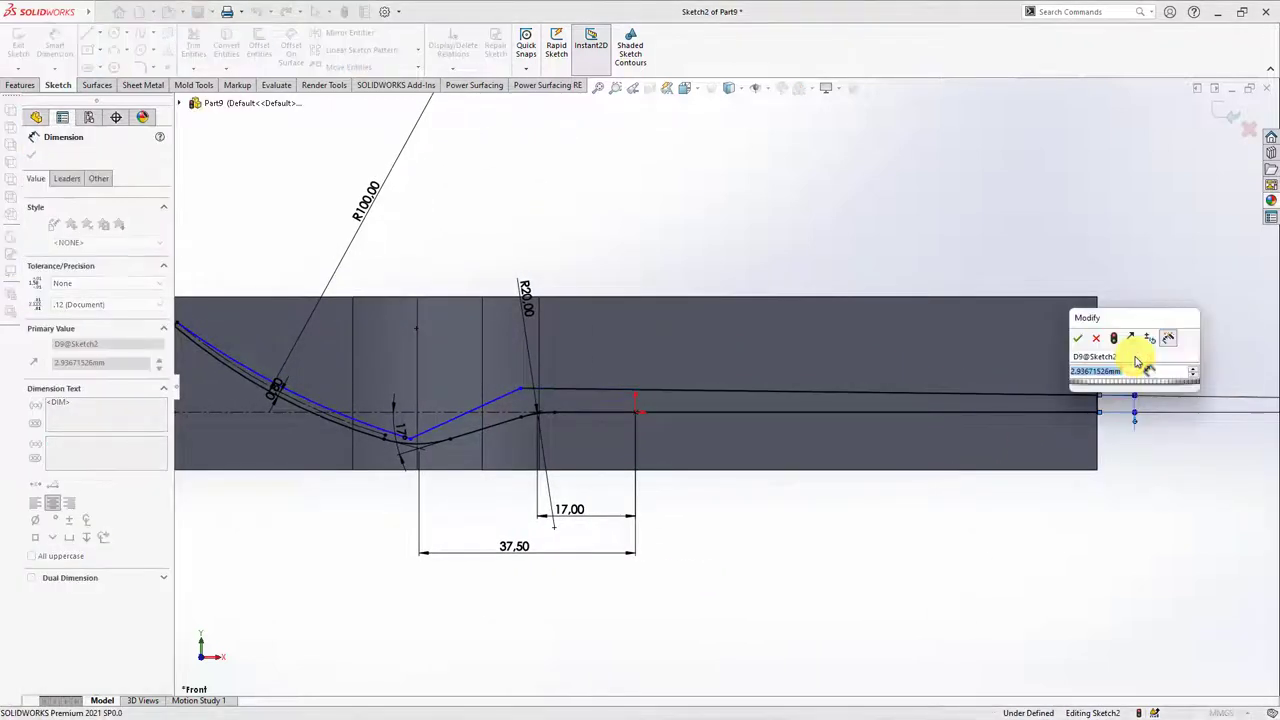
type("3.6")
left_click(1077, 338)
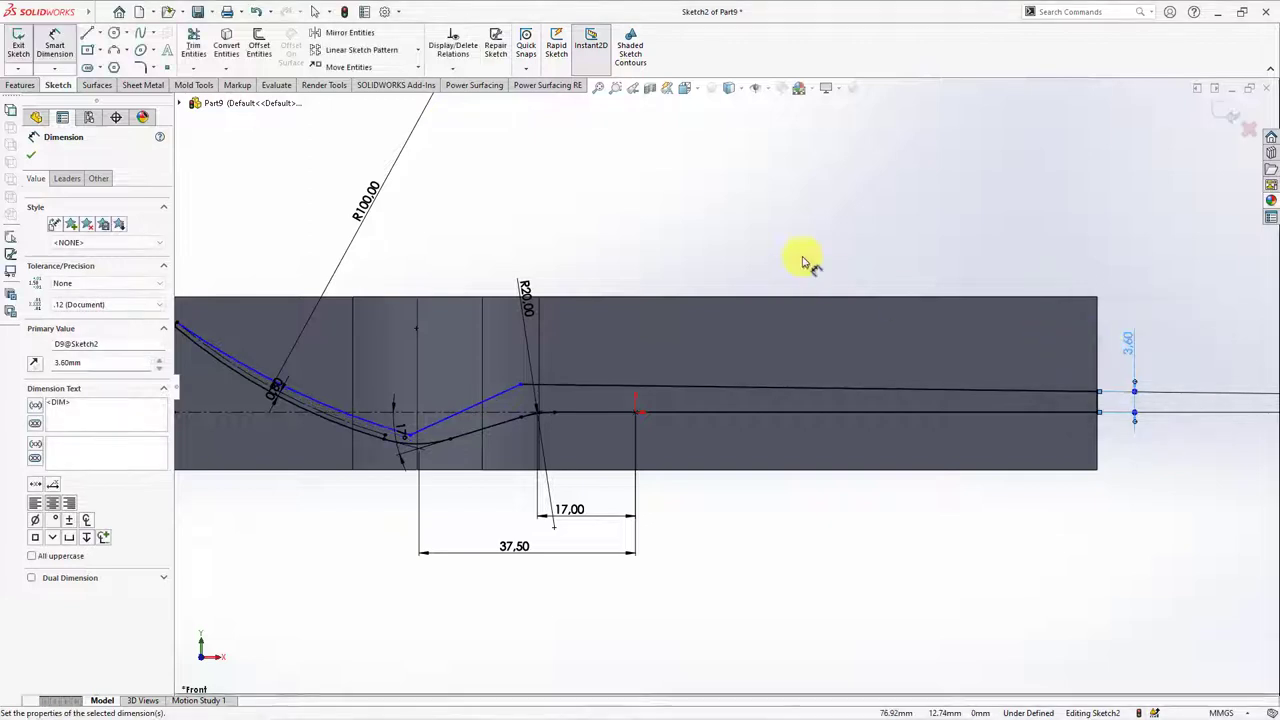
Dimension the outline's lowest corner 39.50 mm horizontally from the origin
key("f")
scroll(430, 442, "down", 4)
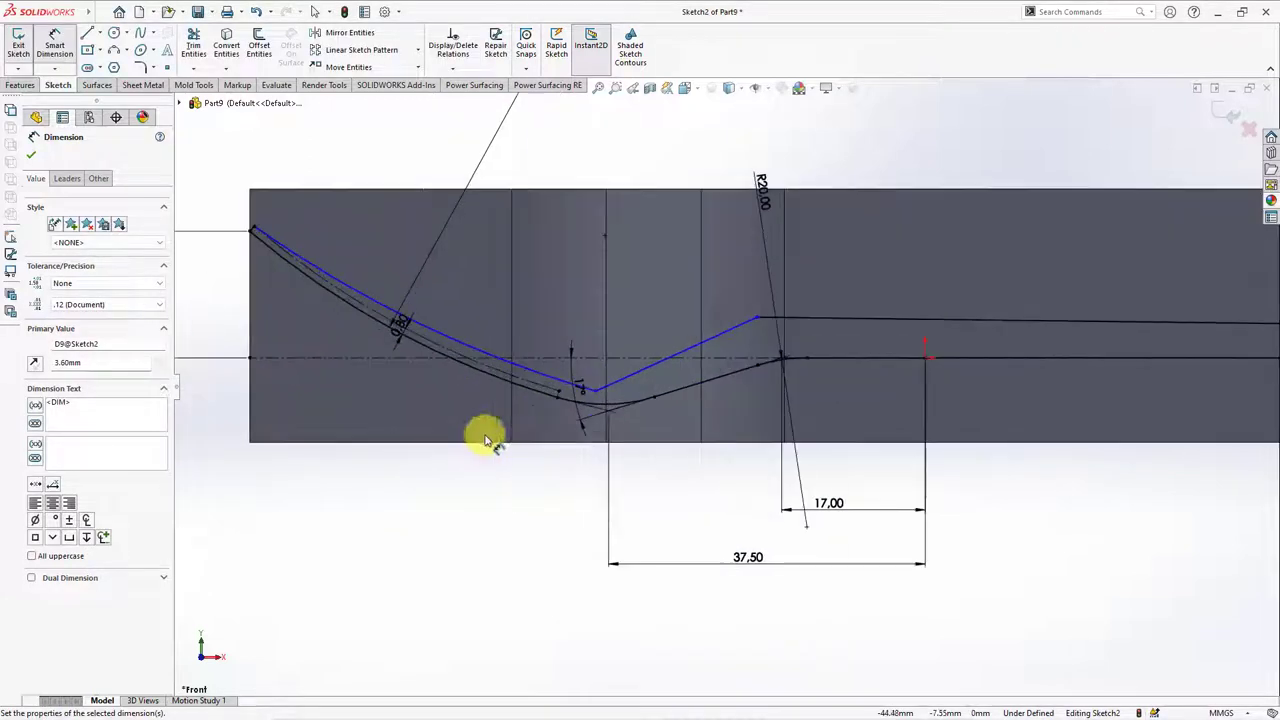
left_click(925, 357)
left_click(595, 391)
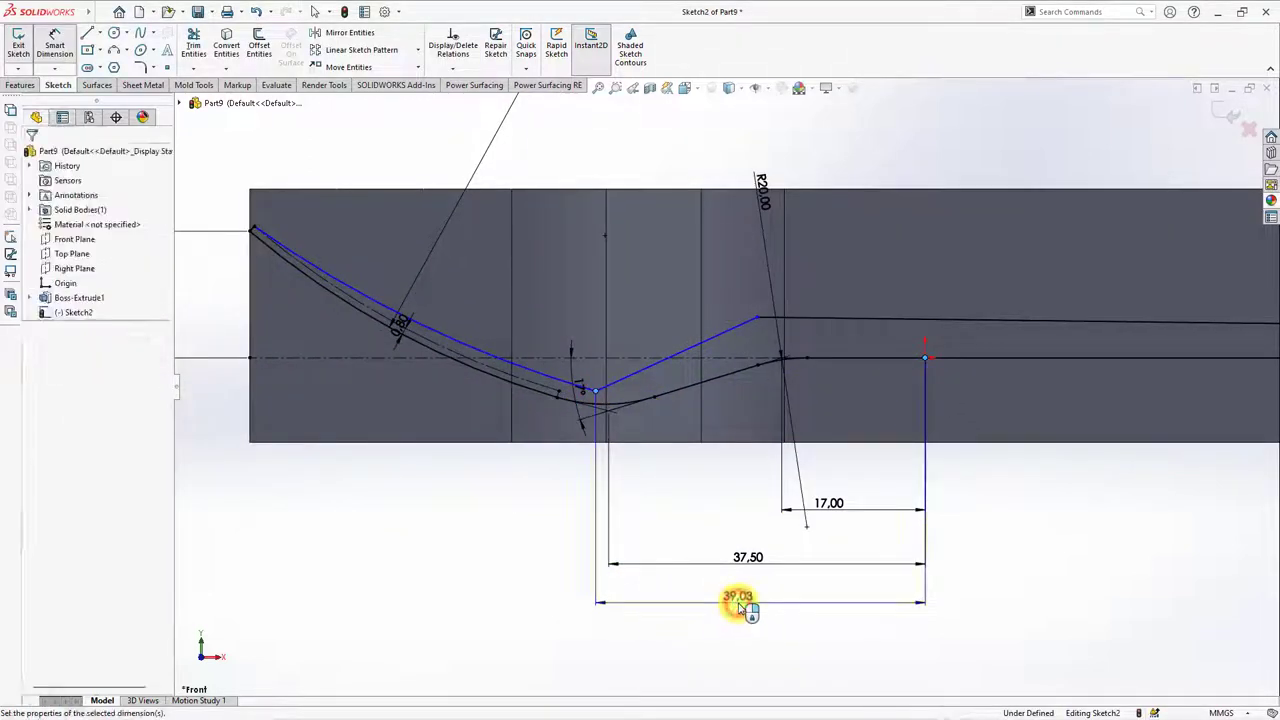
left_click(738, 603)
type("9.5")
left_click(681, 586)
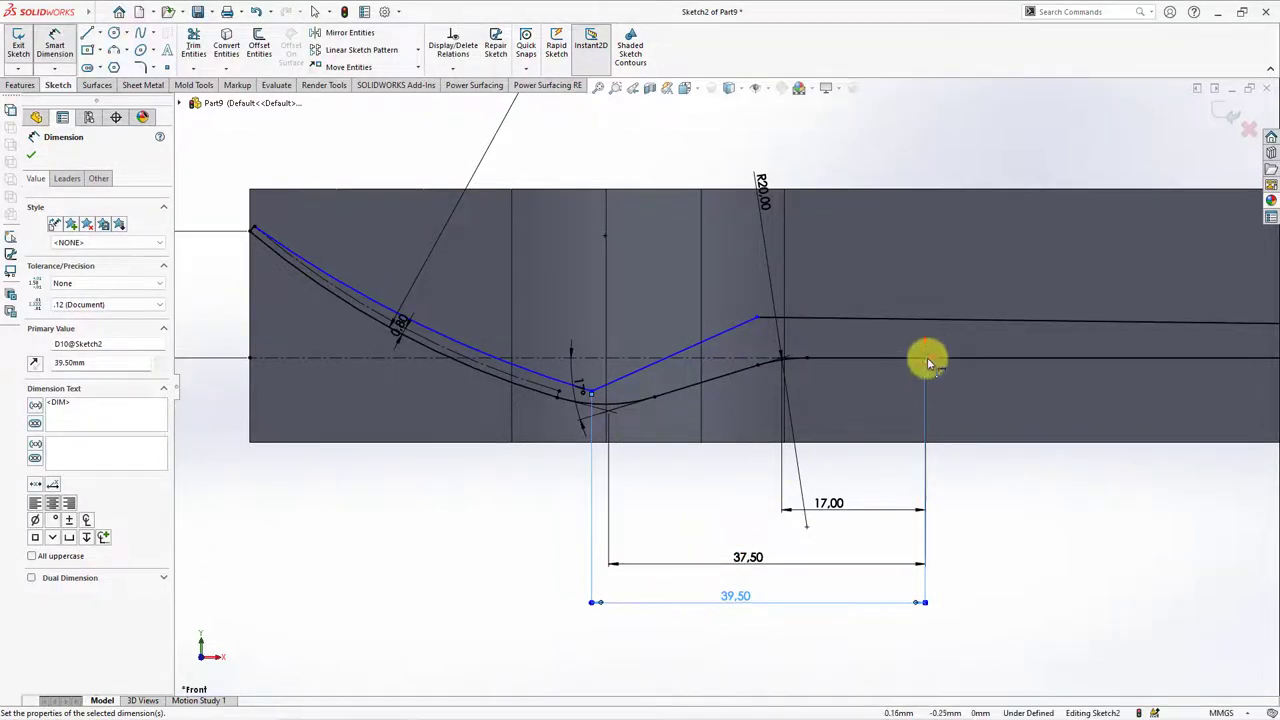
Add a 19 mm horizontal distance and a 20° angle between the slanted line and centreline
left_click(757, 318)
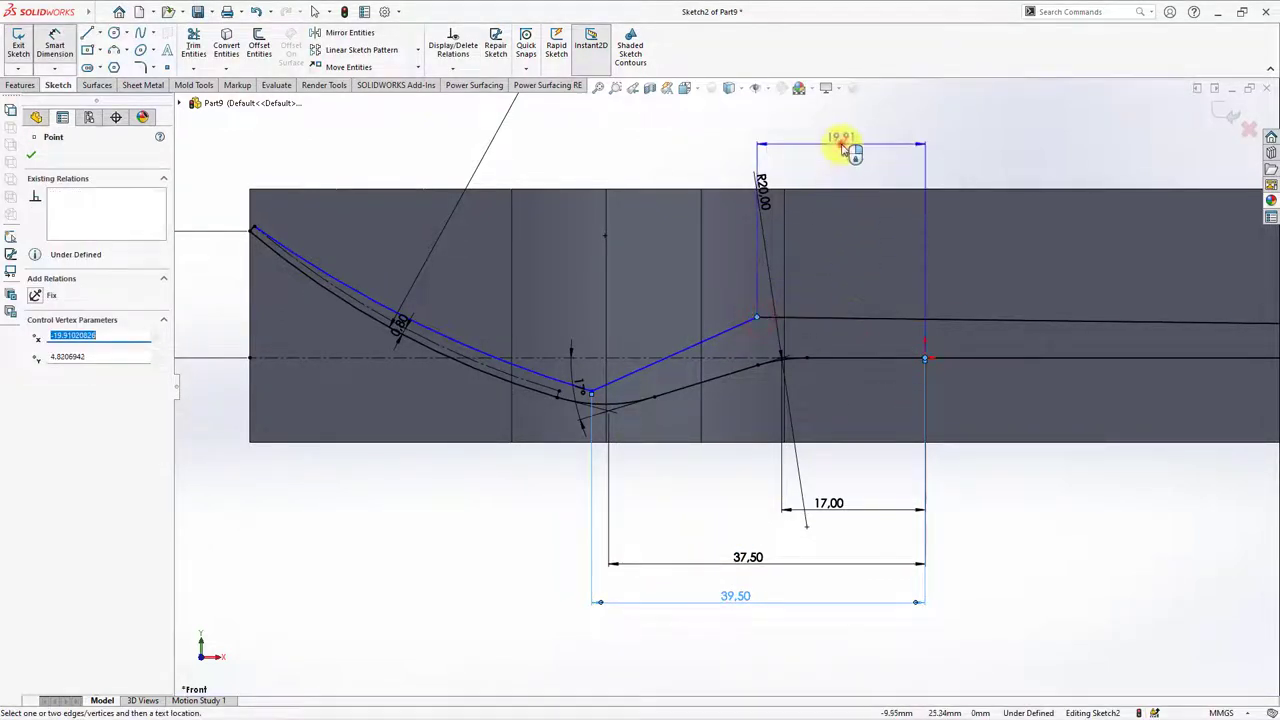
left_click(843, 148)
type("19")
left_click(784, 126)
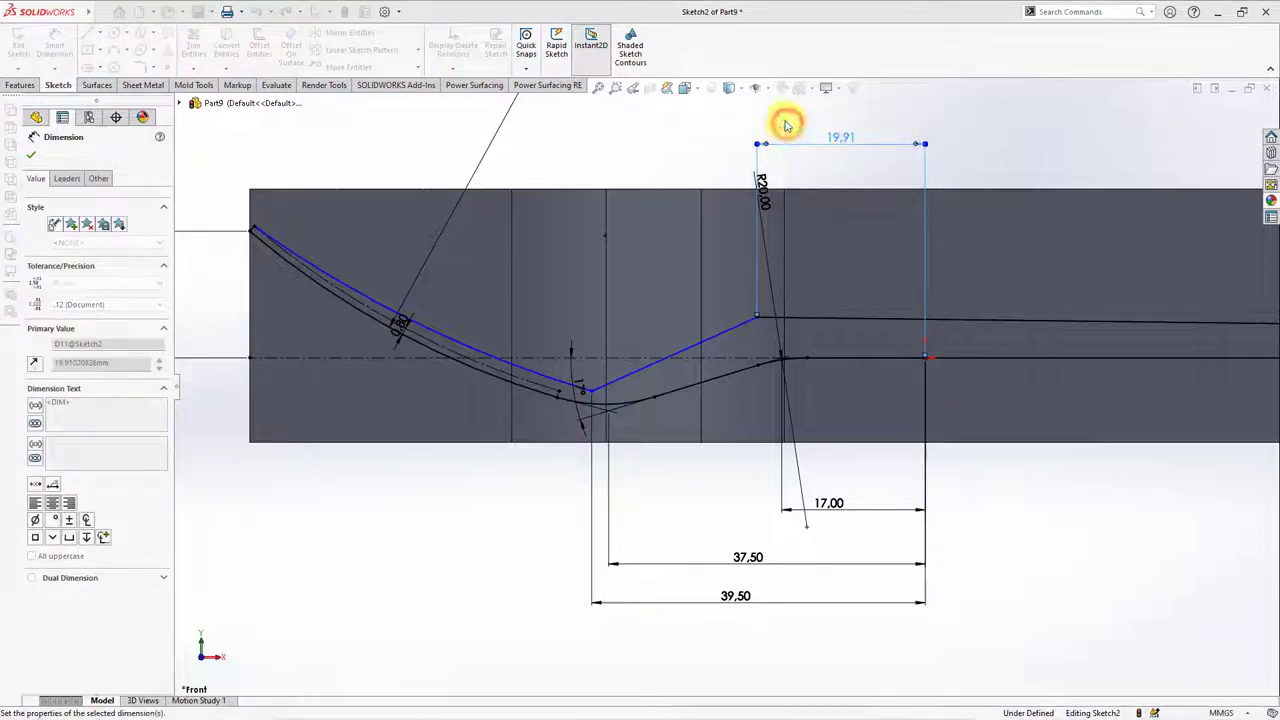
left_click(745, 326)
left_click(884, 358)
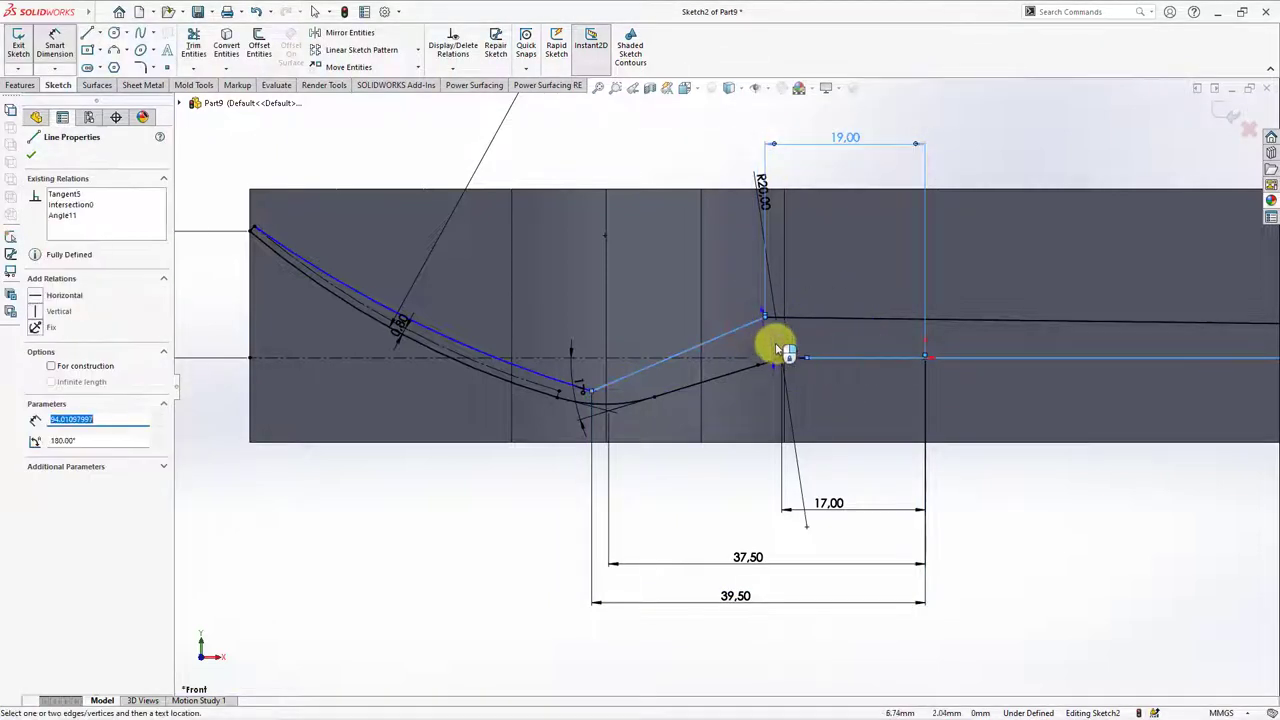
left_click(866, 306)
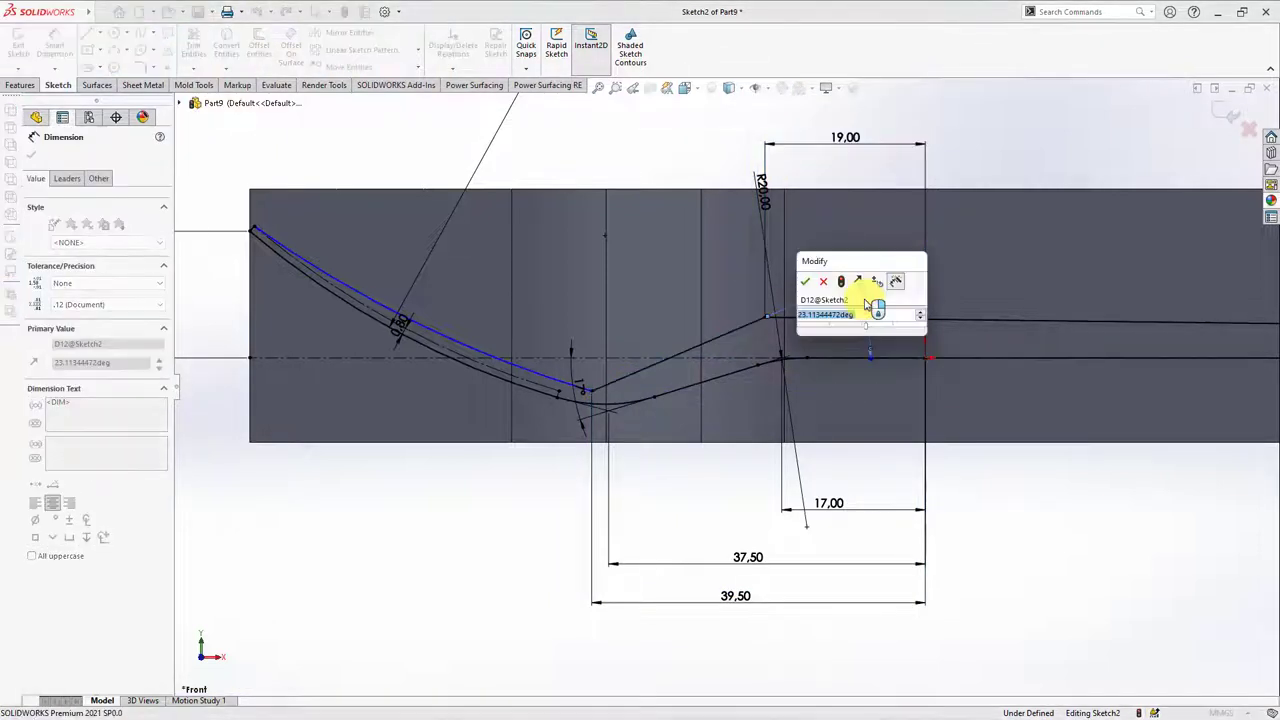
left_click(807, 285)
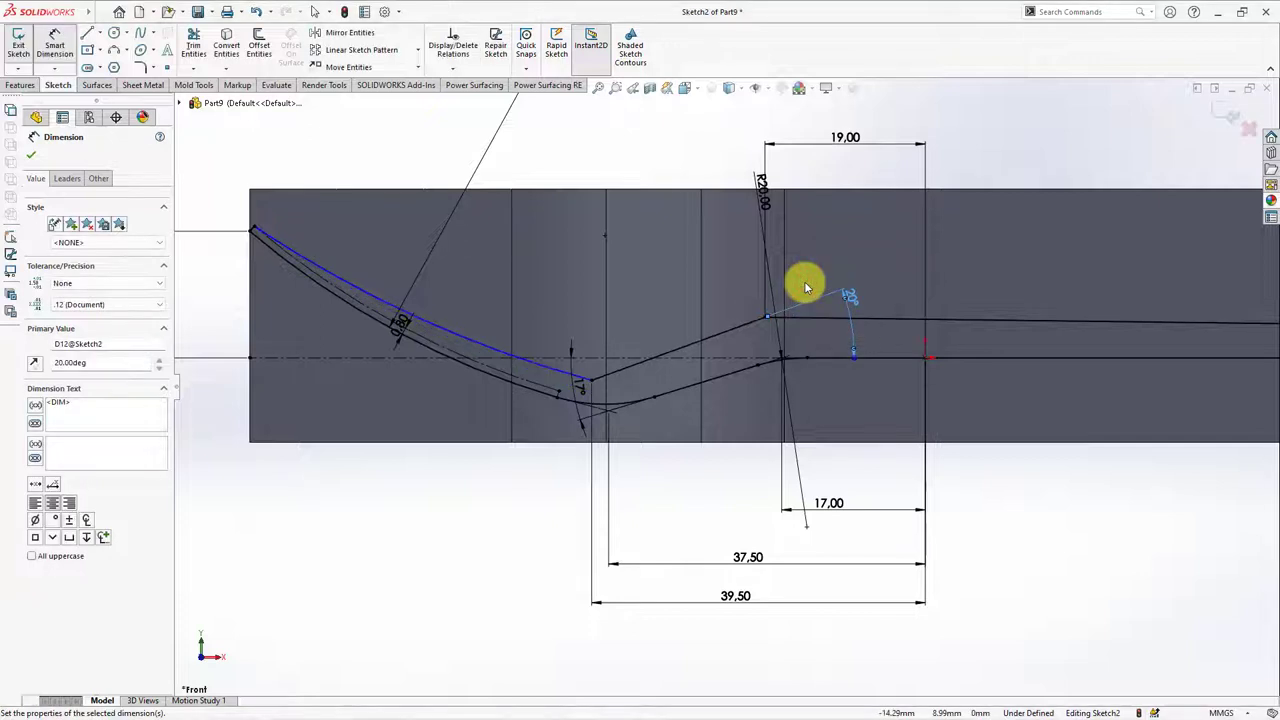
Give the long curved line a 100 mm radius to fully define Sketch2
left_click(457, 333)
left_click(486, 258)
type("100")
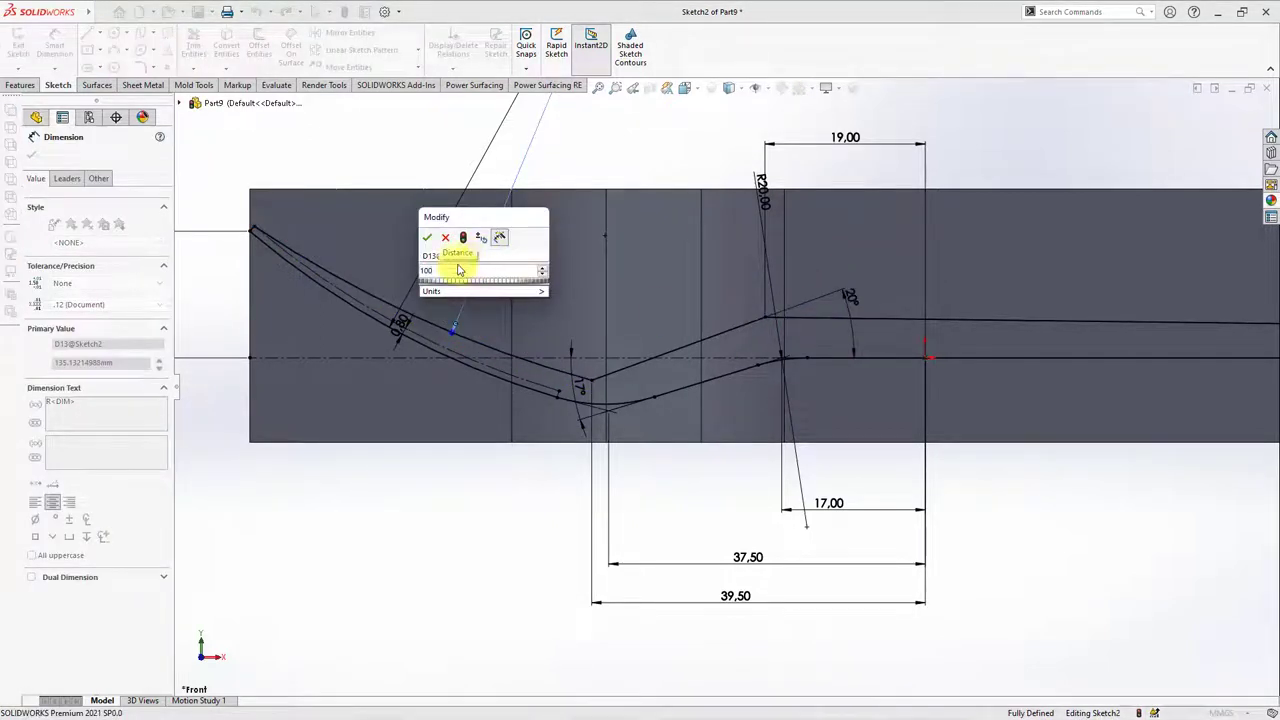
left_click(427, 237)
left_click(399, 549)
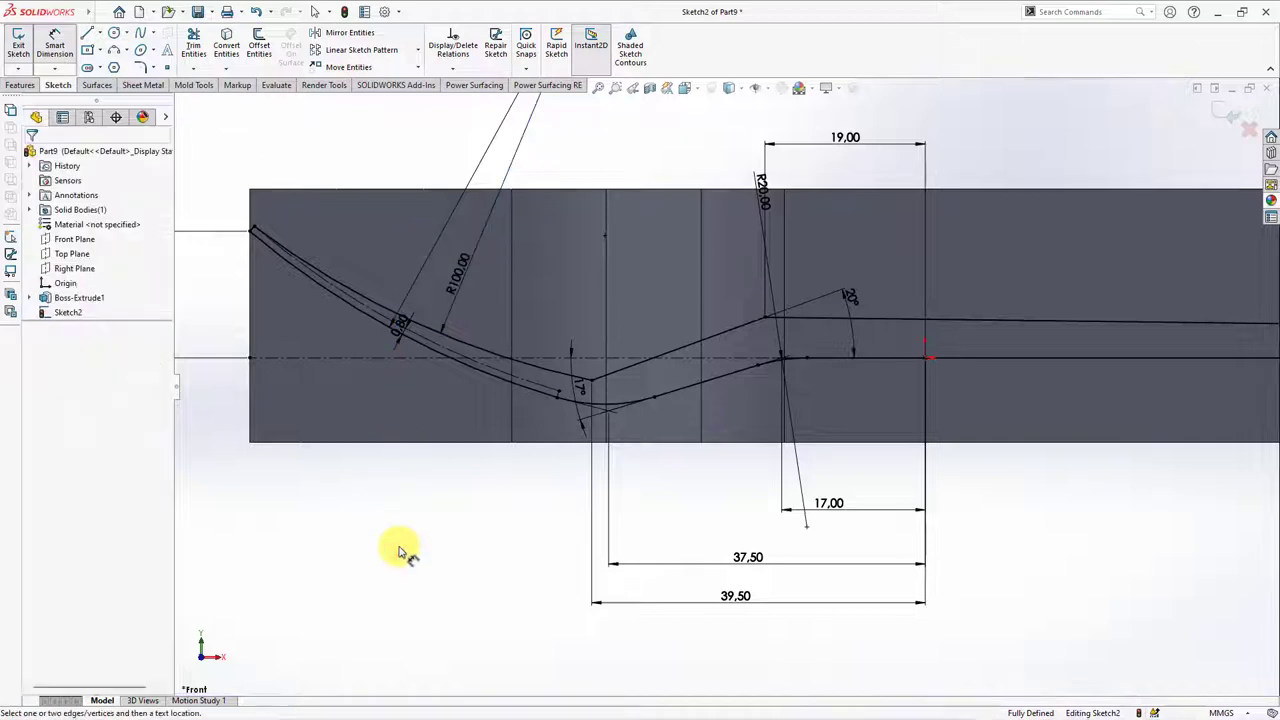
Fillet the arc-to-slanted-line corner at R20 and the upper bend at 10 mm
left_click(140, 67)
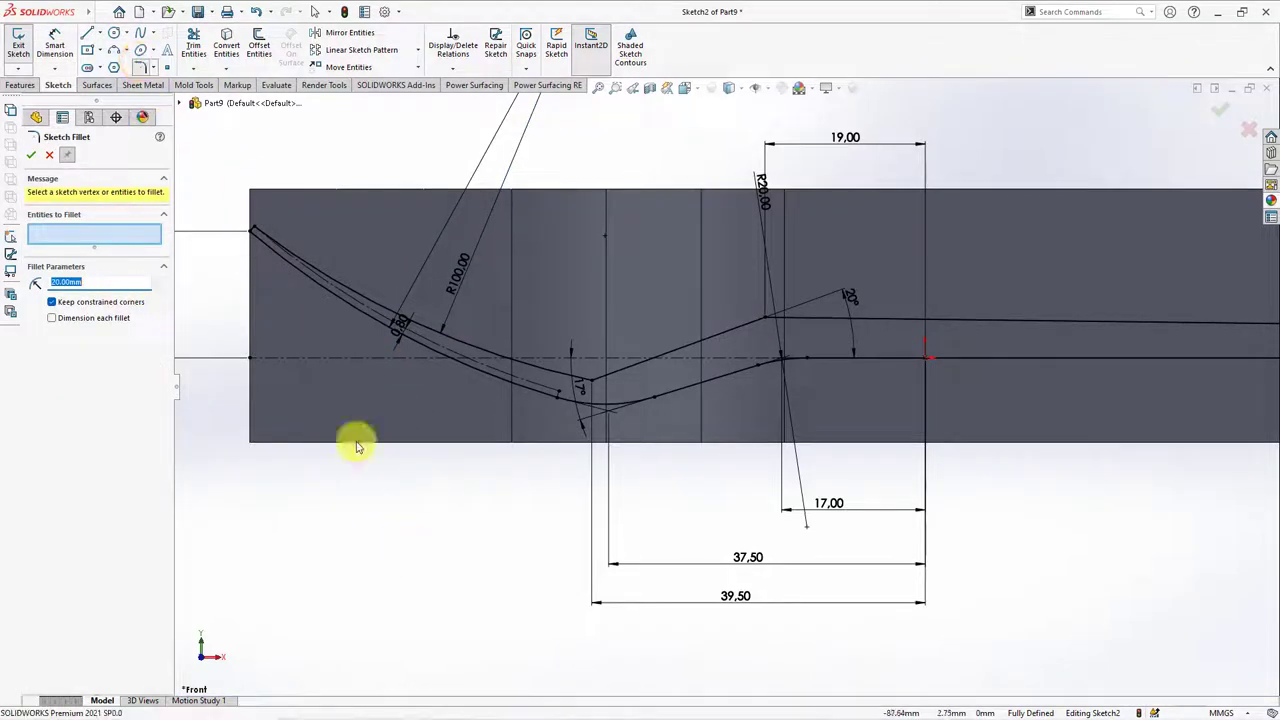
left_click(592, 388)
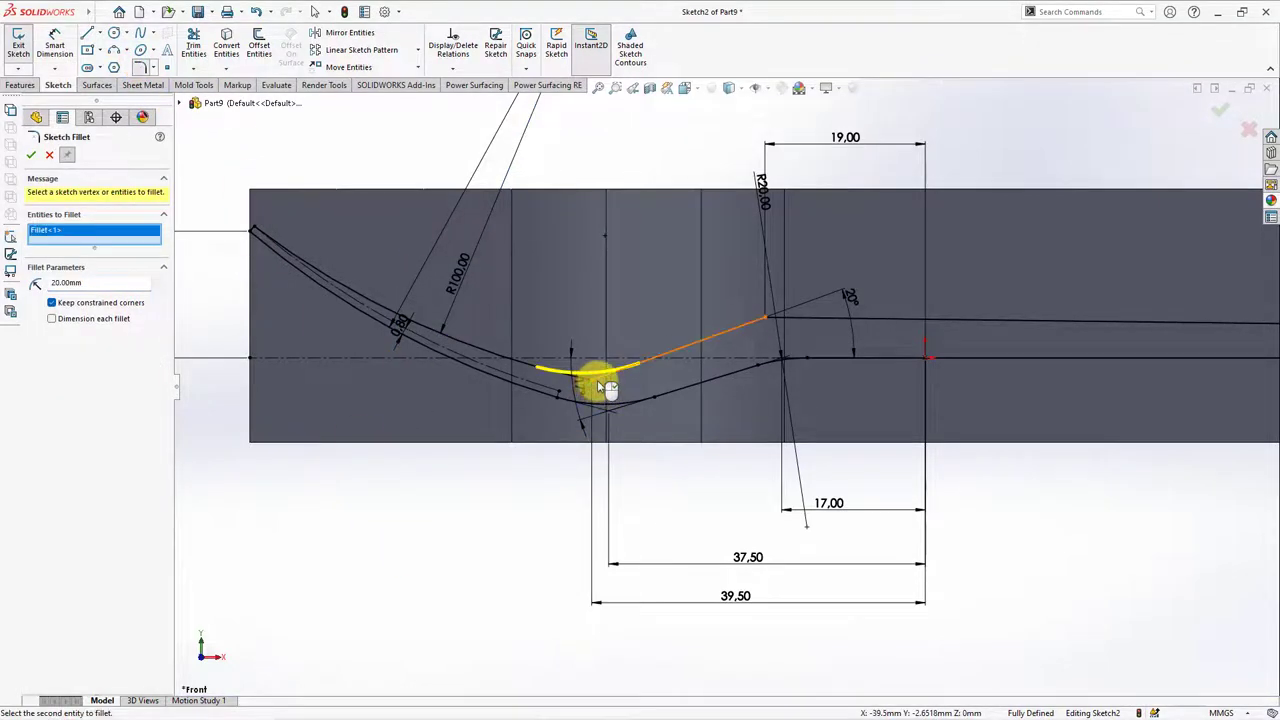
left_click(605, 388)
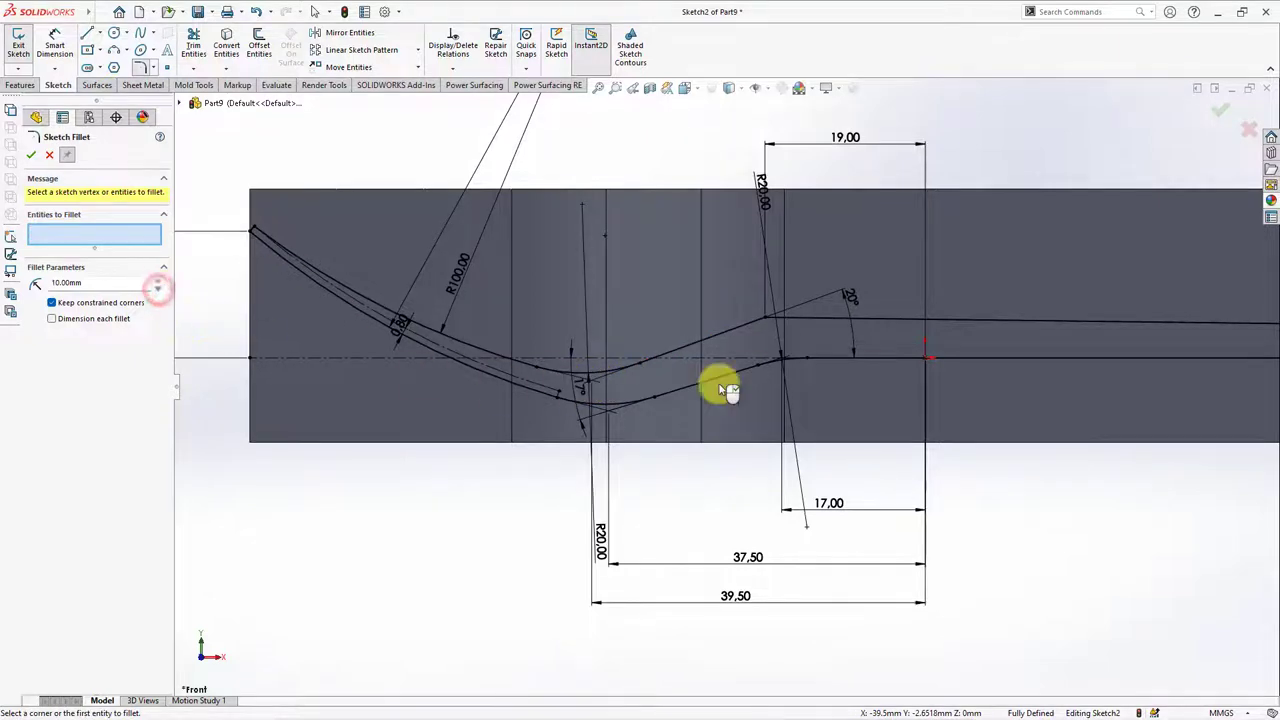
left_click(766, 320)
scroll(766, 320, "up", 2)
scroll(745, 334, "up", 1)
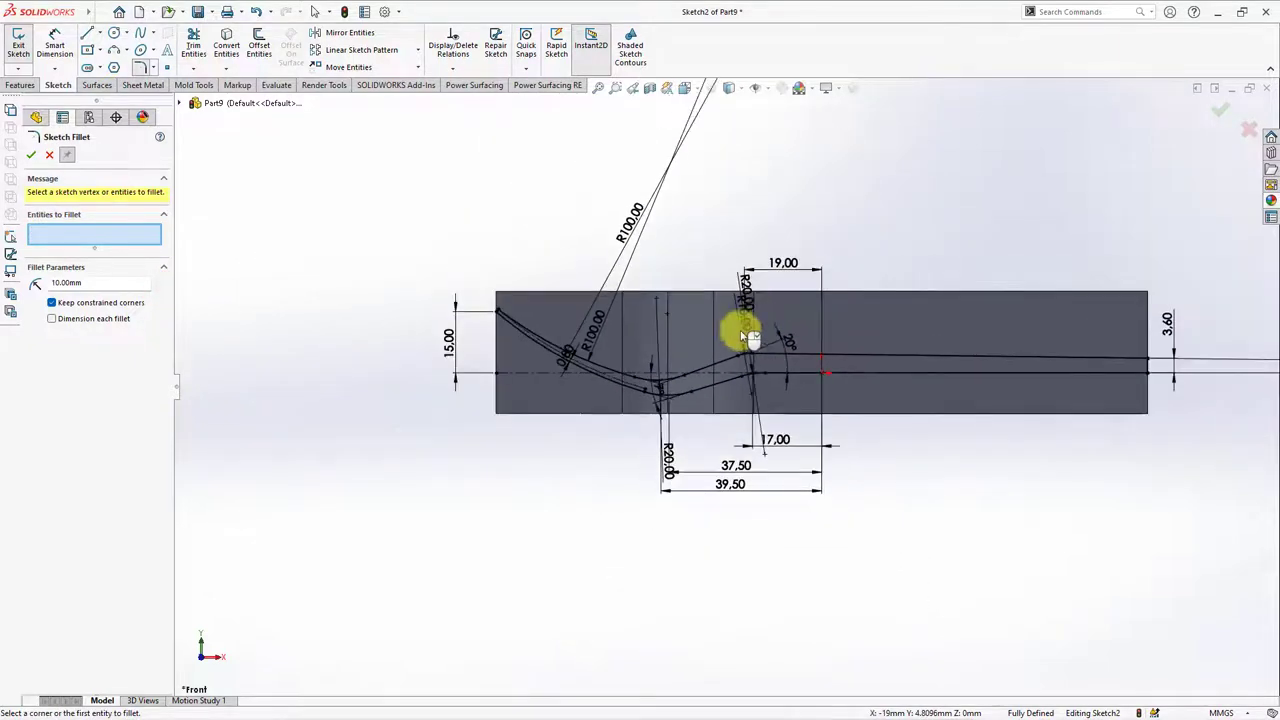
left_click(31, 155)
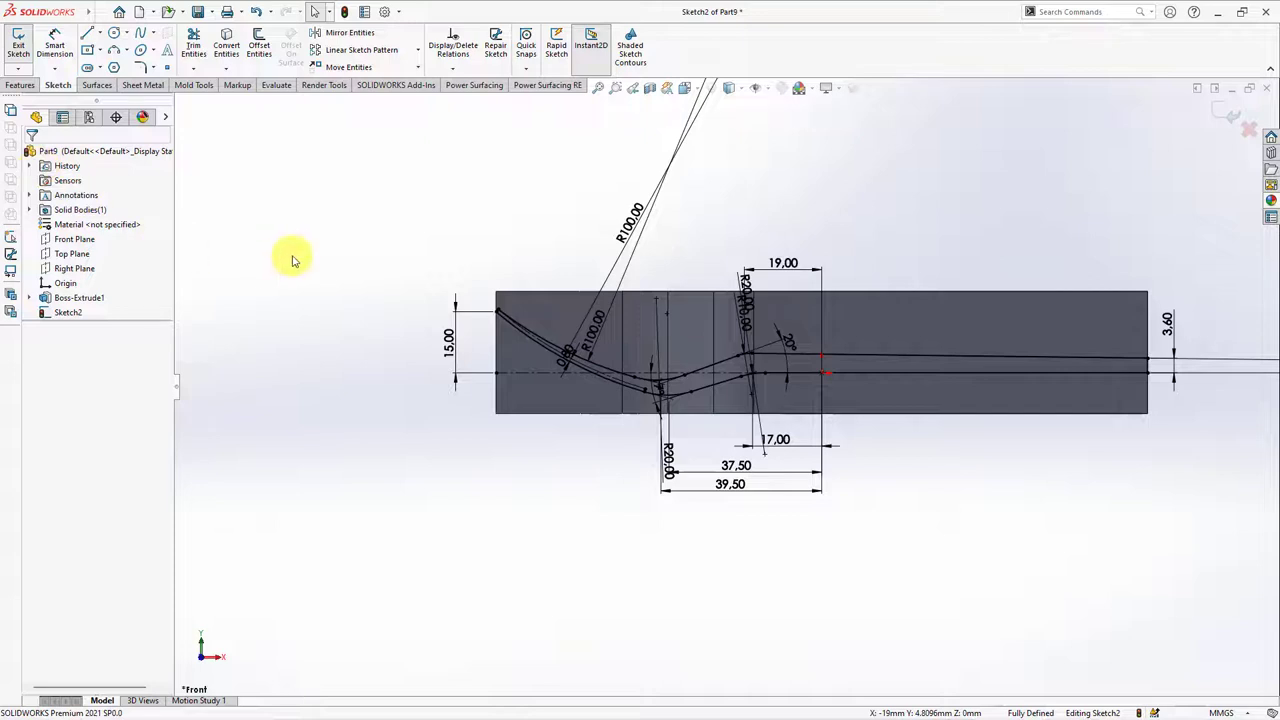
middle_click_drag(378, 256, 337, 334)
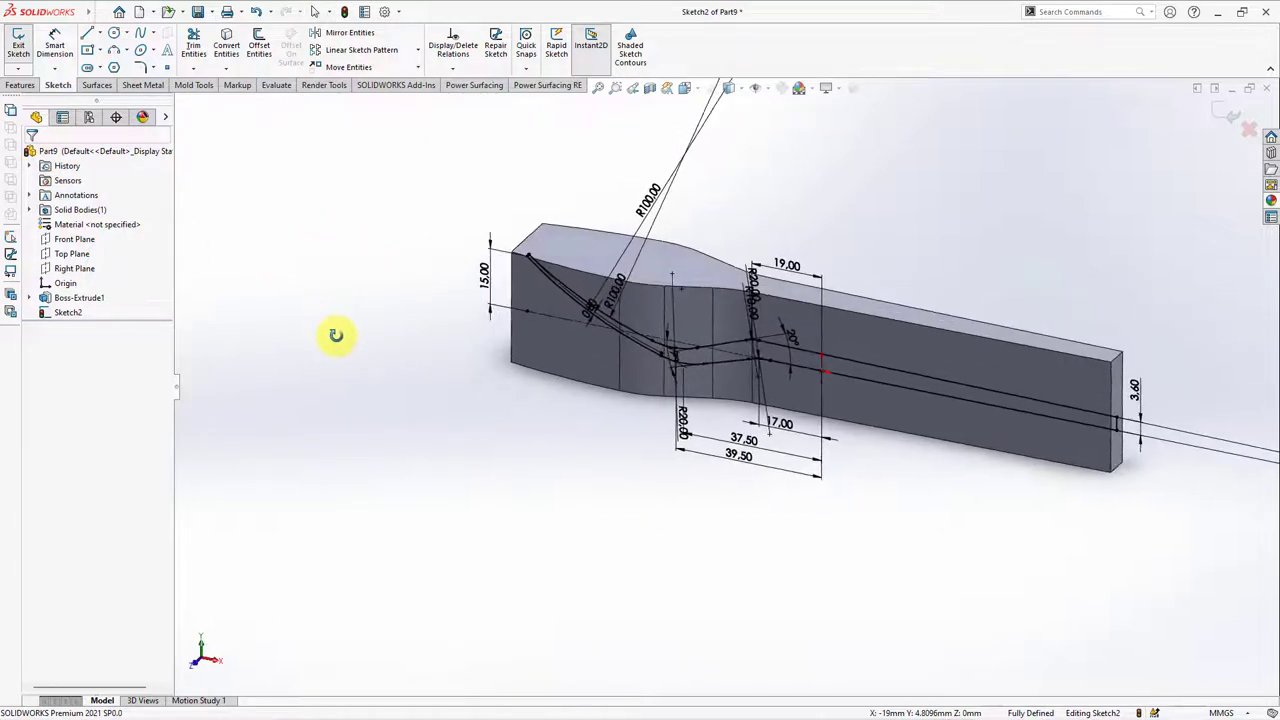
scroll(899, 440, "down", 2)
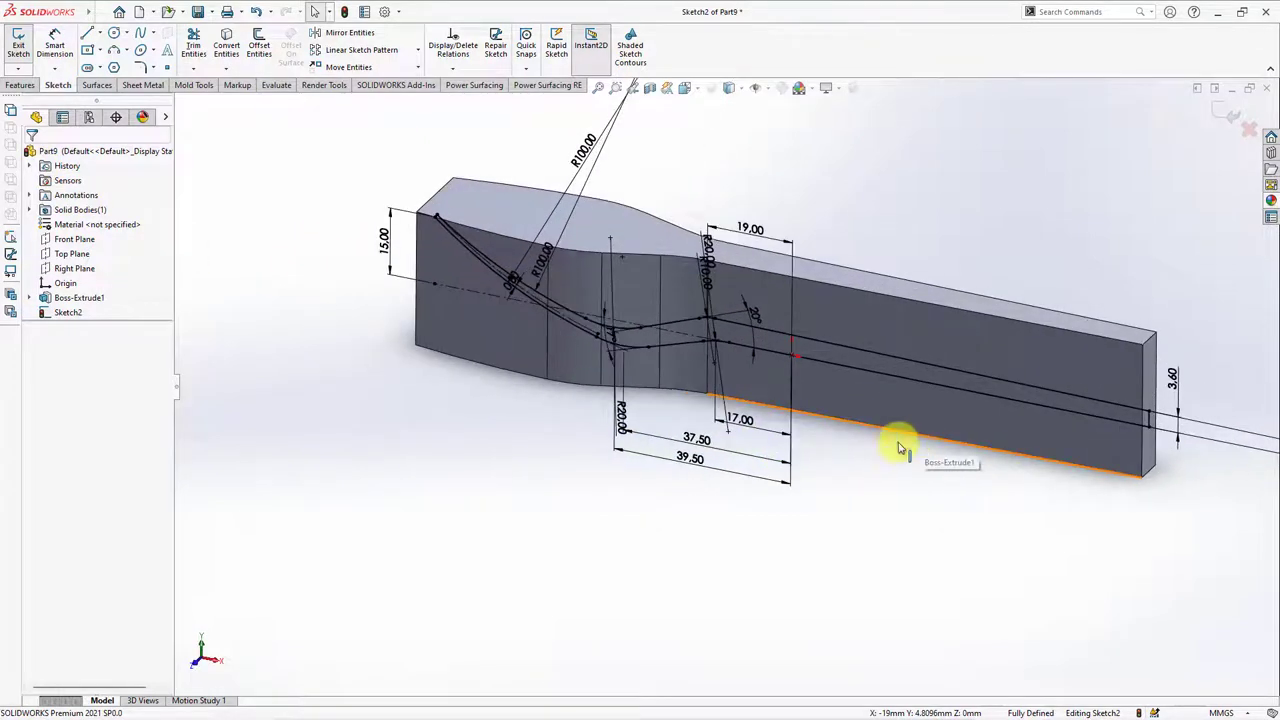
Split the block with Sketch2 via Cut Part, consuming Bodies 1 and 2 to keep the thin strip
left_click(20, 85)
left_click(675, 50)
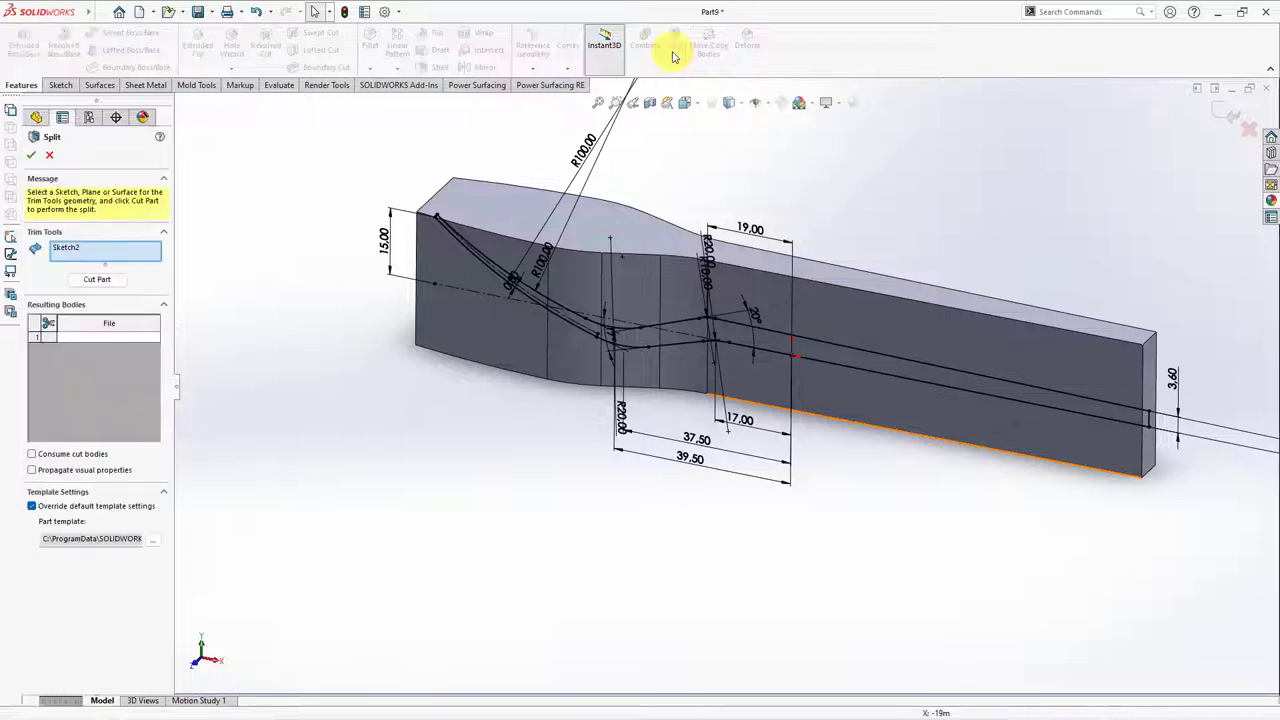
left_click(95, 281)
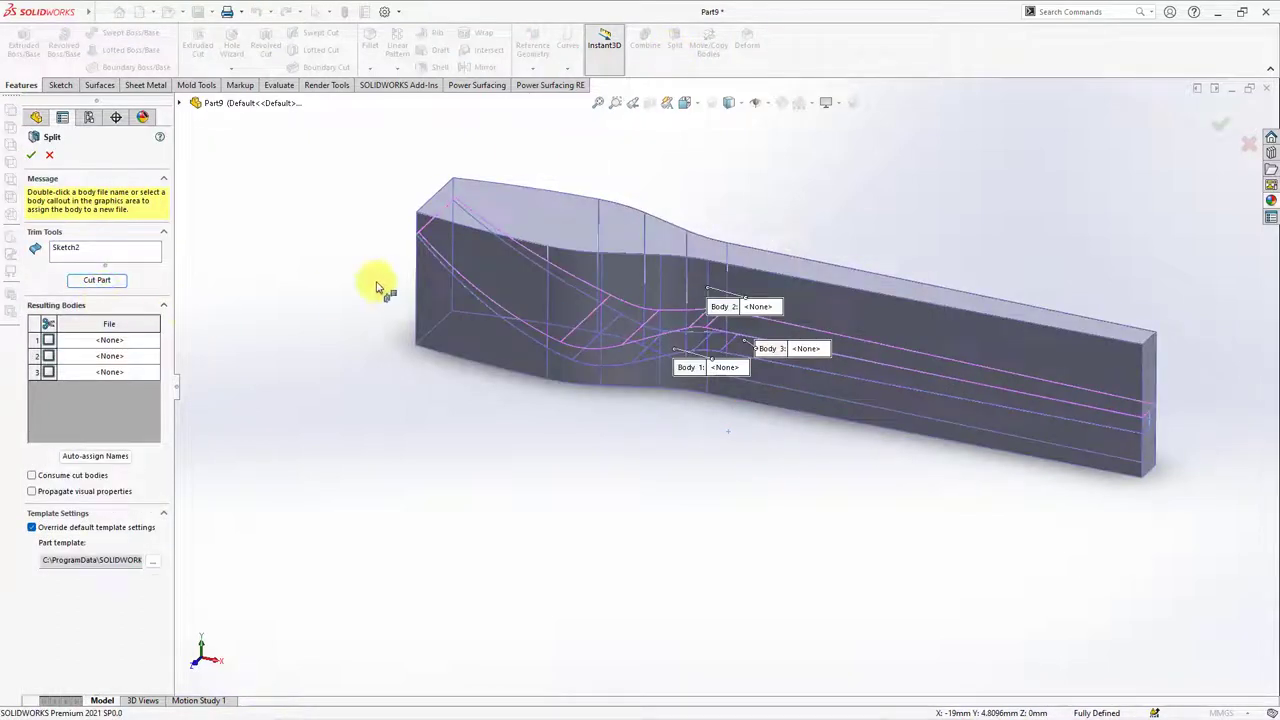
left_click(520, 289)
left_click(486, 343)
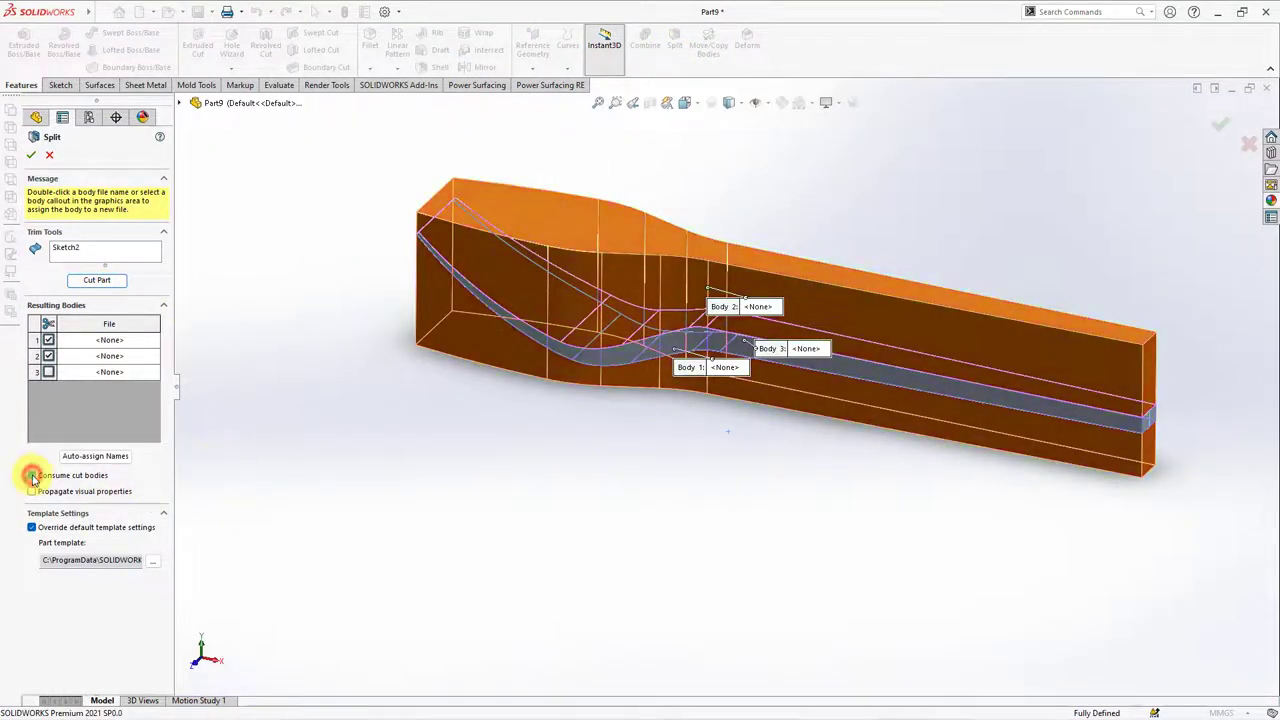
left_click(32, 157)
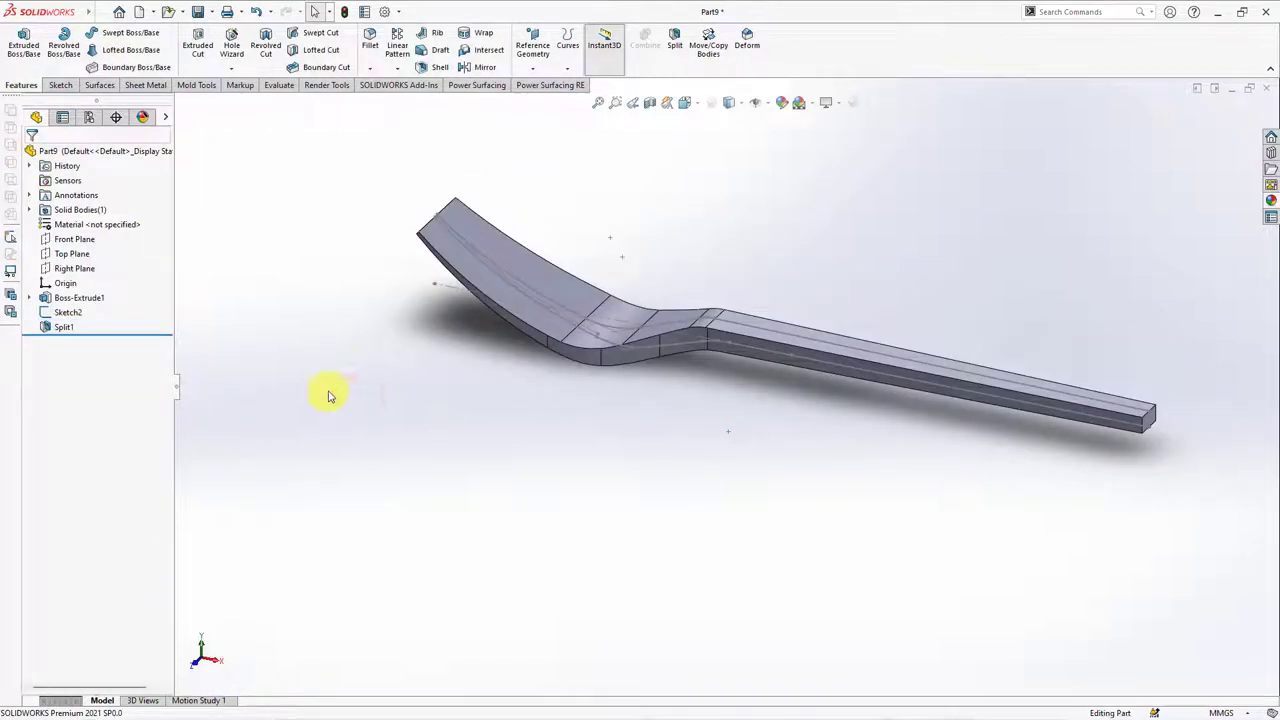
left_click(67, 314)
left_click(334, 397)
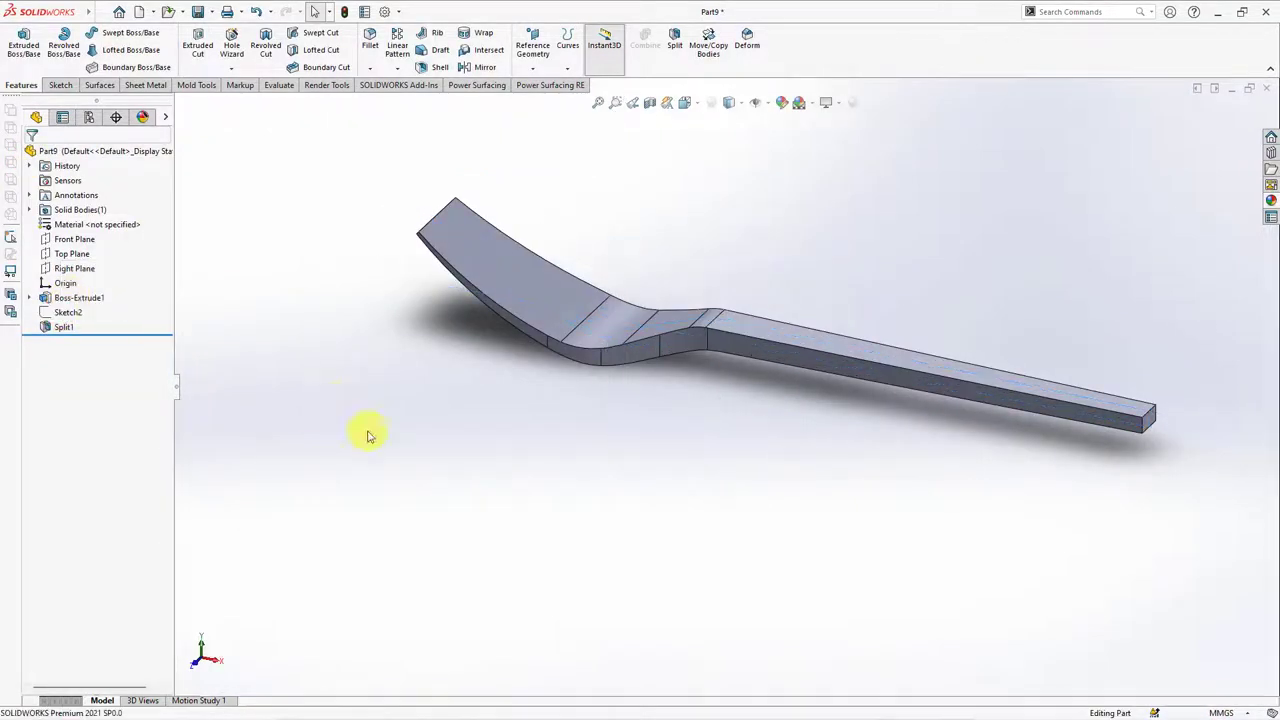
mouse_move(433, 475)
middle_mouse_down()
mouse_move(480, 314)
mouse_move(421, 474)
middle_mouse_up()
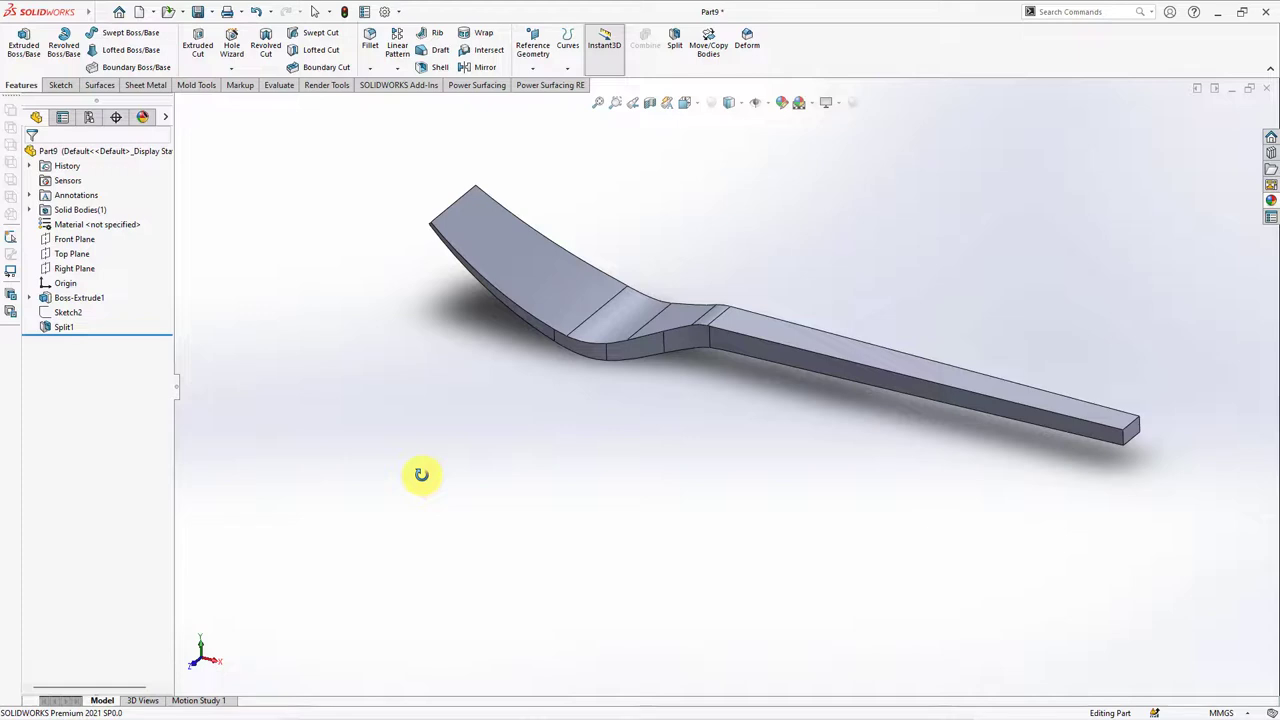
Start a parting-line draft pulling in the Top Plane direction
left_click(430, 49)
left_click(182, 104)
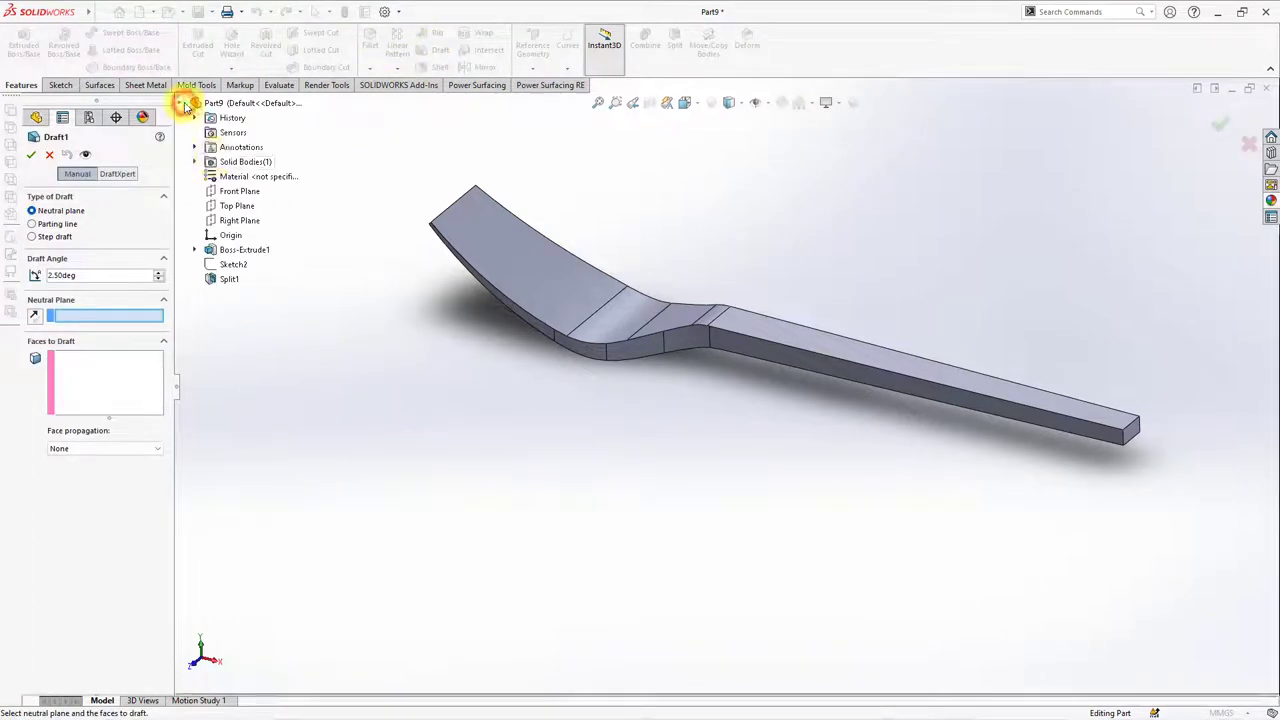
left_click(237, 206)
mouse_move(425, 405)
middle_mouse_down()
mouse_move(411, 583)
mouse_move(446, 412)
middle_mouse_up()
left_click(32, 224)
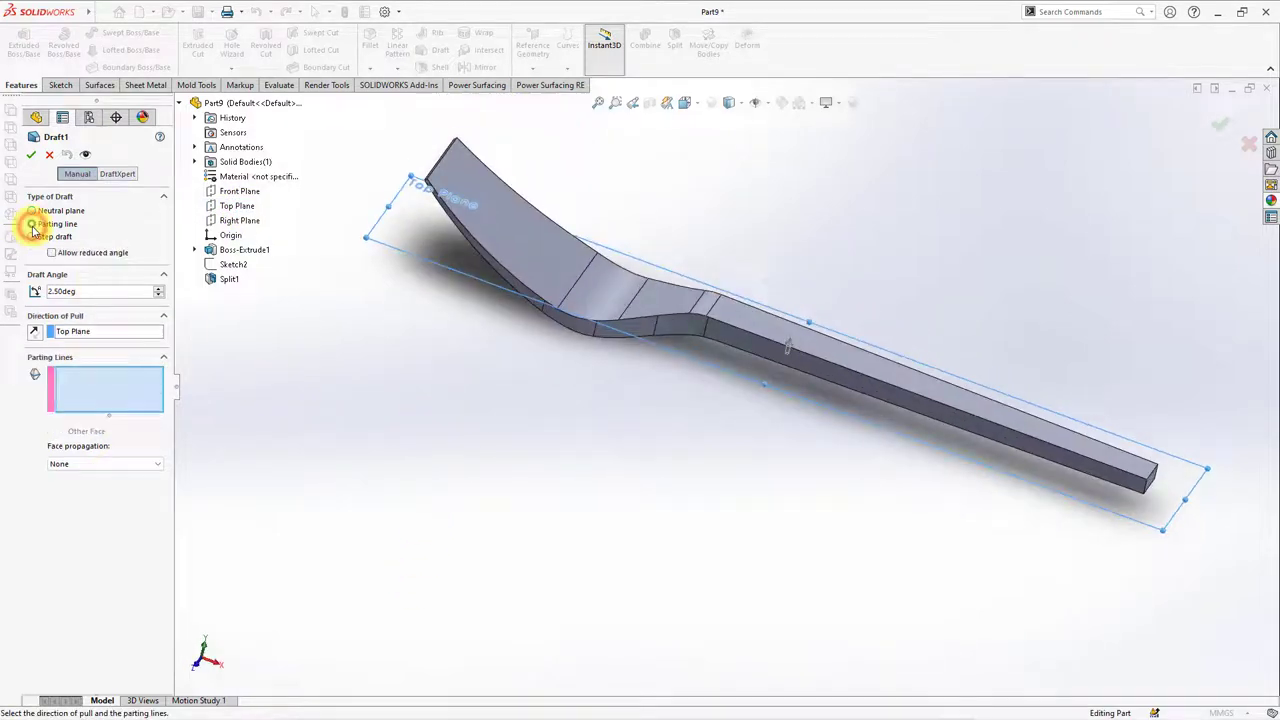
Select the lower split edges along the first side of the fork as parting lines
left_click(497, 277)
left_click(556, 325)
left_click(605, 352)
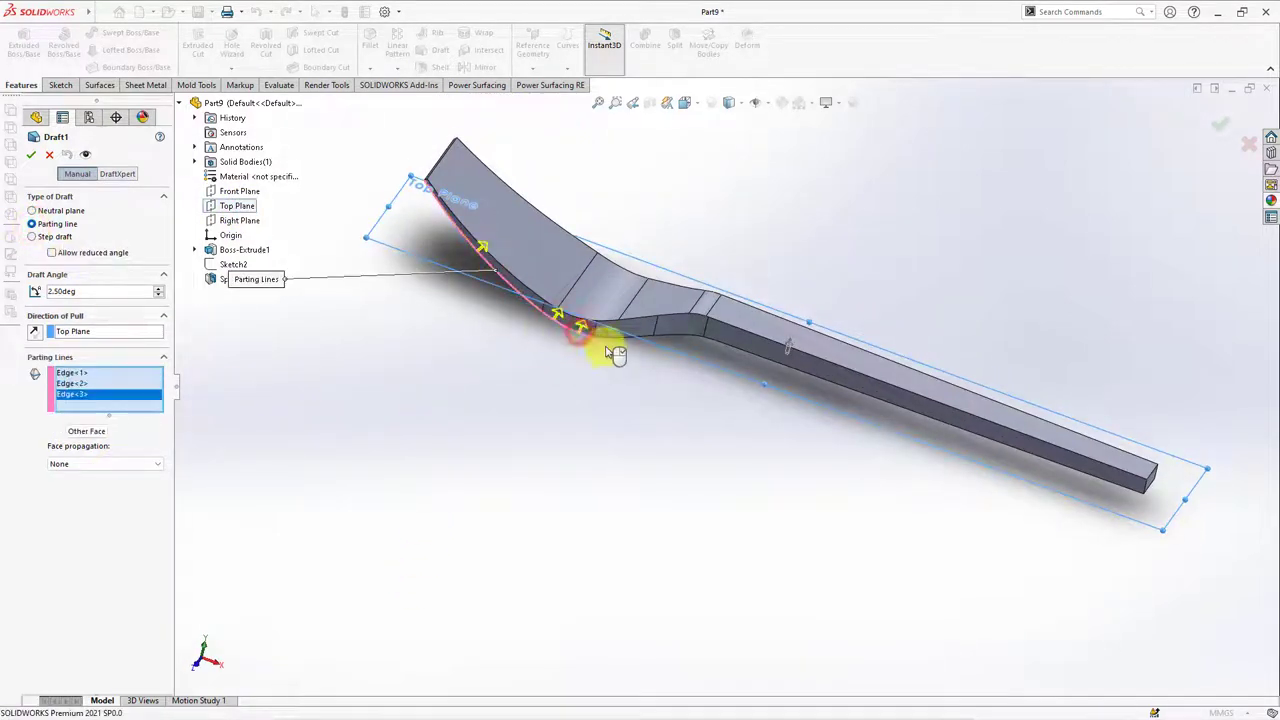
left_click(618, 340)
left_click(645, 347)
scroll(657, 349, "down", 2)
scroll(674, 337, "down", 2)
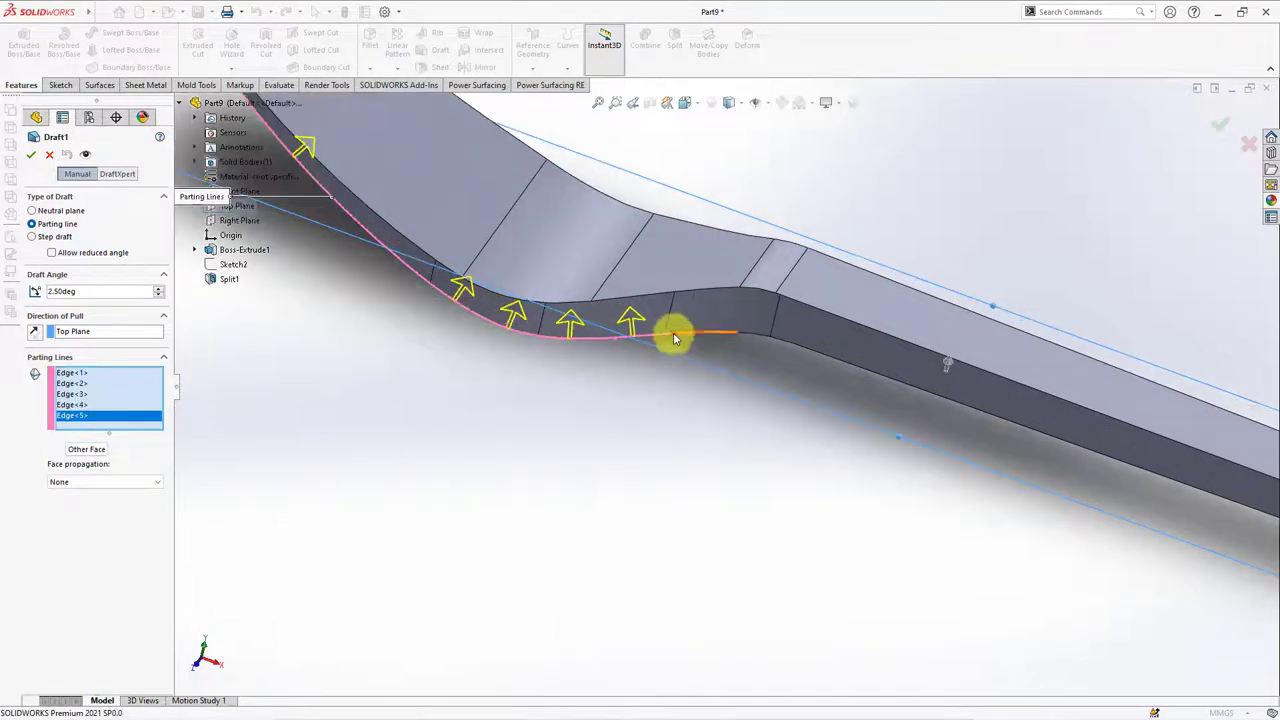
left_click(730, 336)
left_click(772, 340)
left_click(798, 348)
left_click(811, 354)
scroll(811, 354, "up", 3)
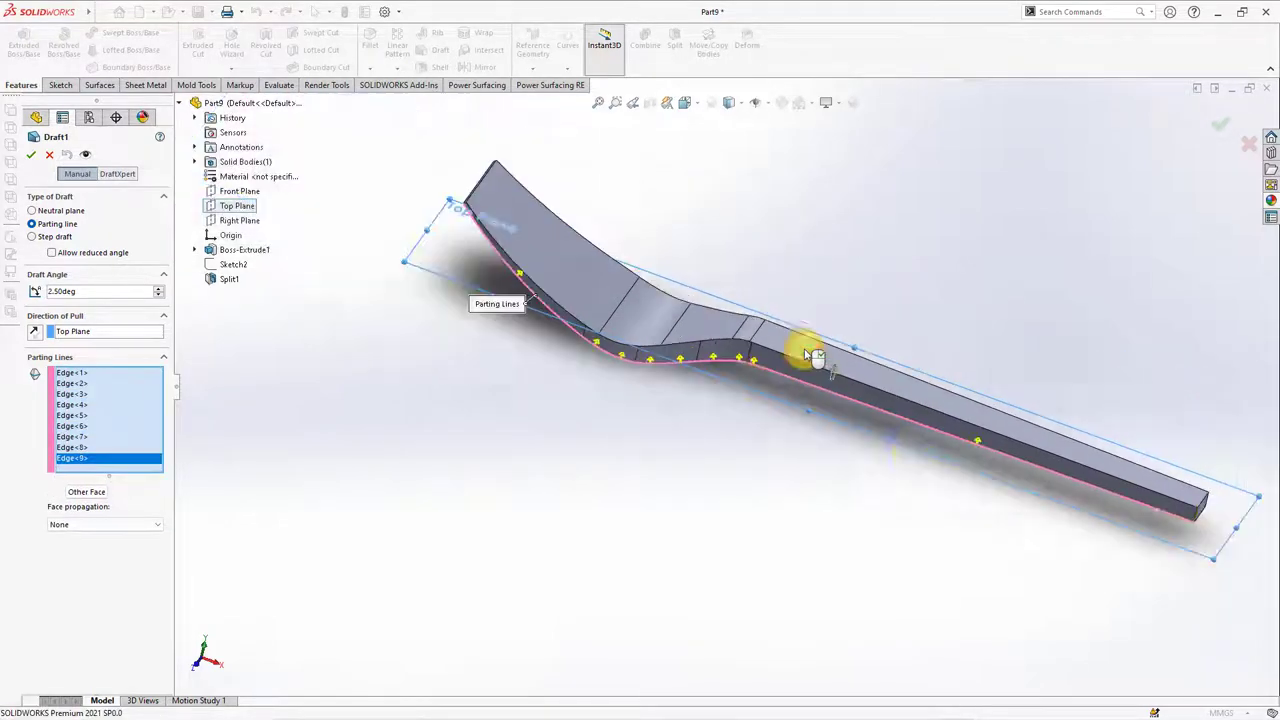
scroll(1207, 524, "down", 3)
scroll(1023, 480, "up", 2)
left_click(994, 466)
Select the parting-line edges along the other side of the bar, bend and curved end
middle_click_drag(994, 466, 803, 500)
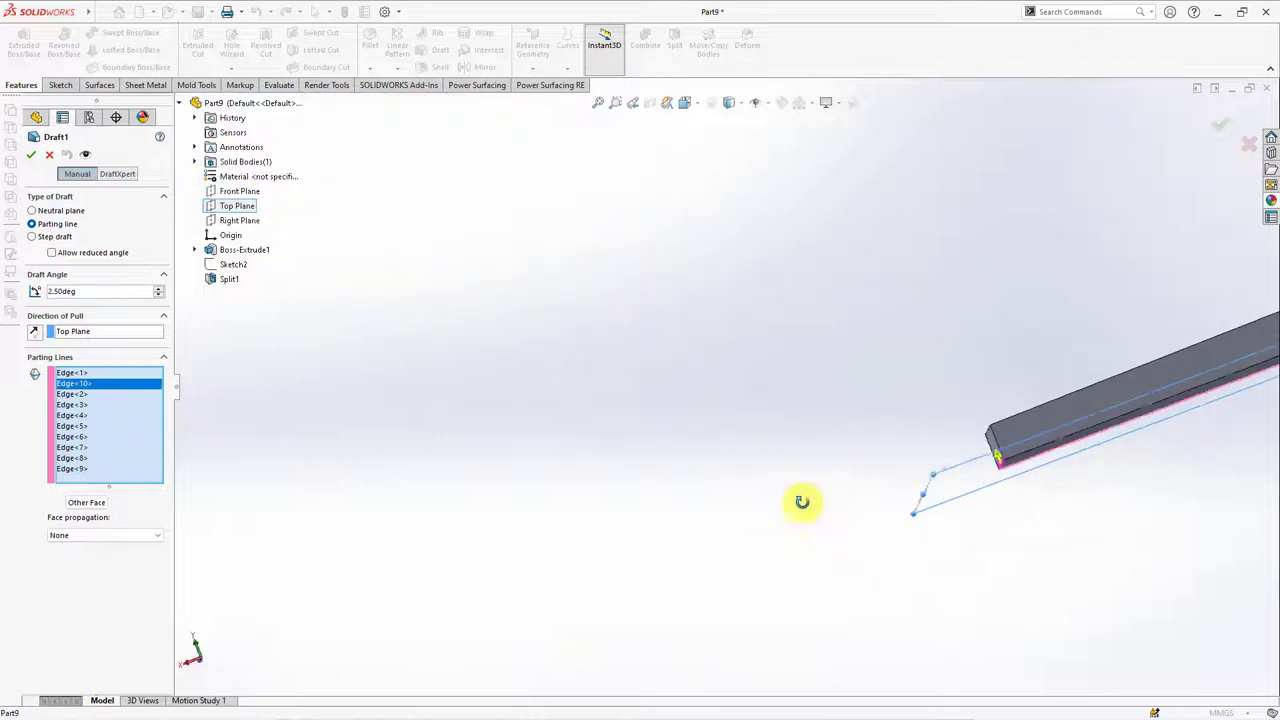
scroll(994, 528, "down", 2)
left_click(1027, 488)
scroll(1074, 440, "up", 3)
scroll(903, 354, "down", 4)
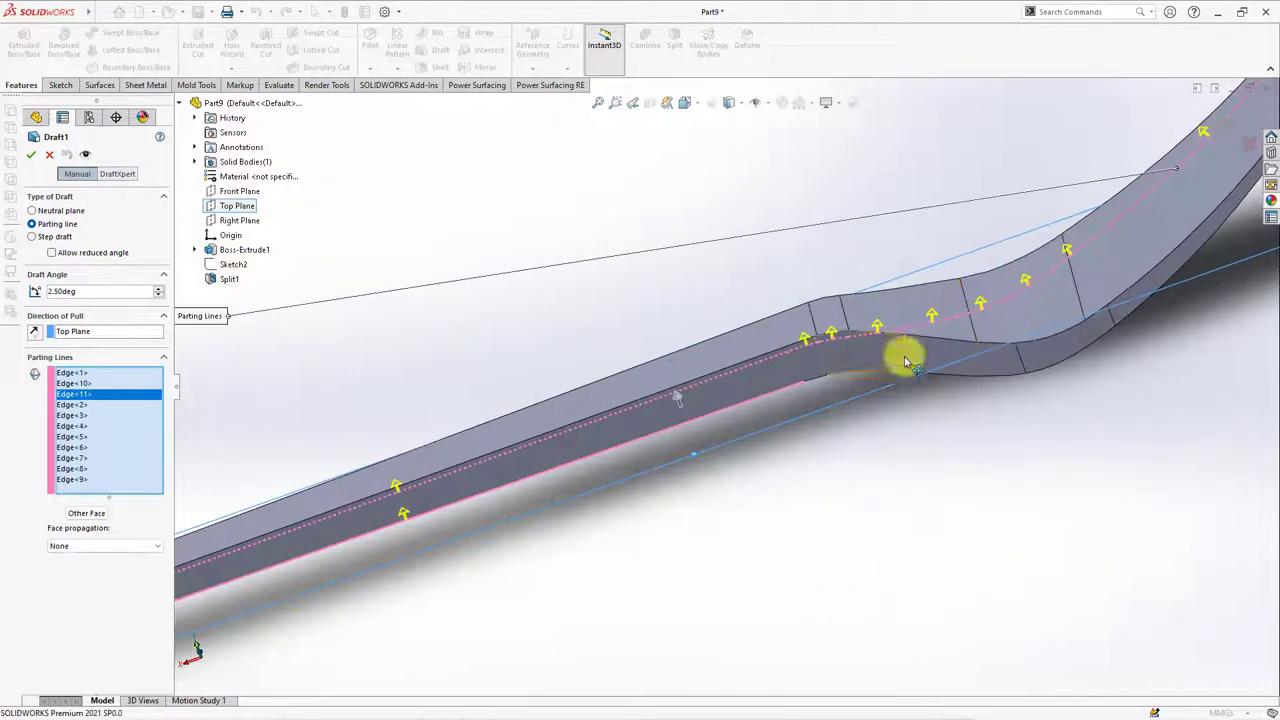
left_click(814, 374)
left_click(866, 376)
left_click(878, 378)
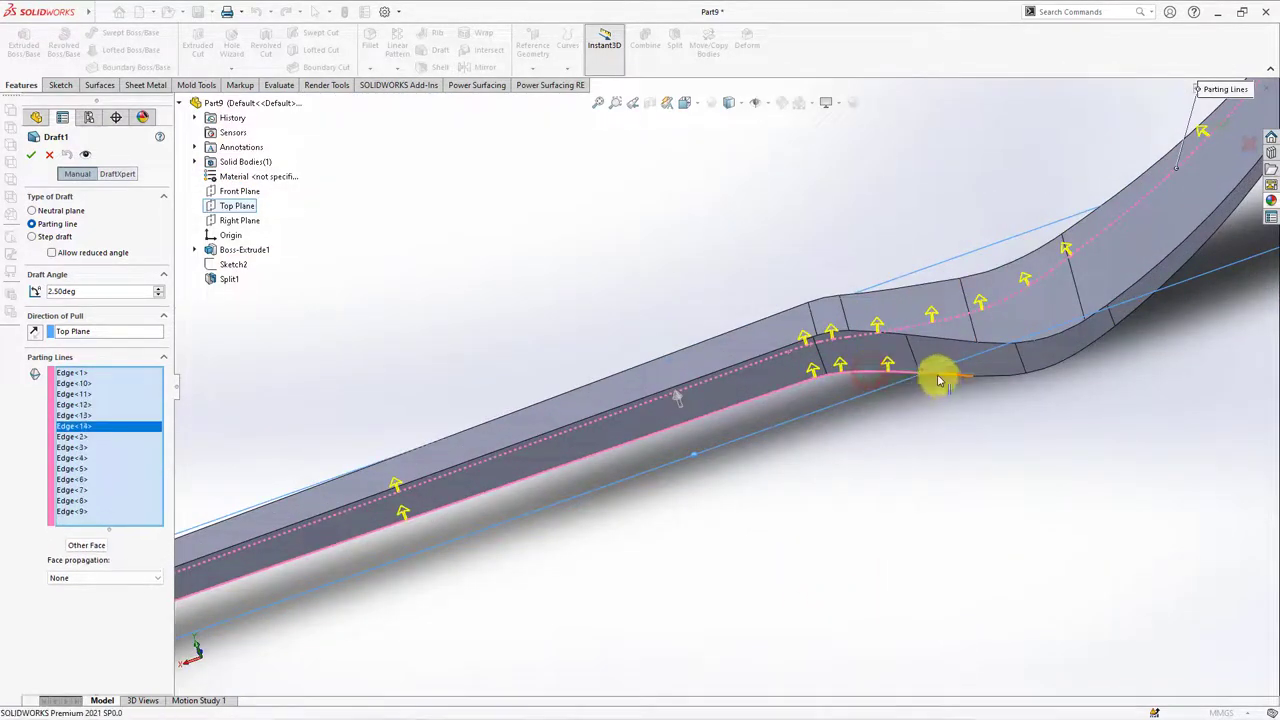
left_click(934, 370)
left_click(991, 372)
left_click(1046, 369)
left_click(1105, 336)
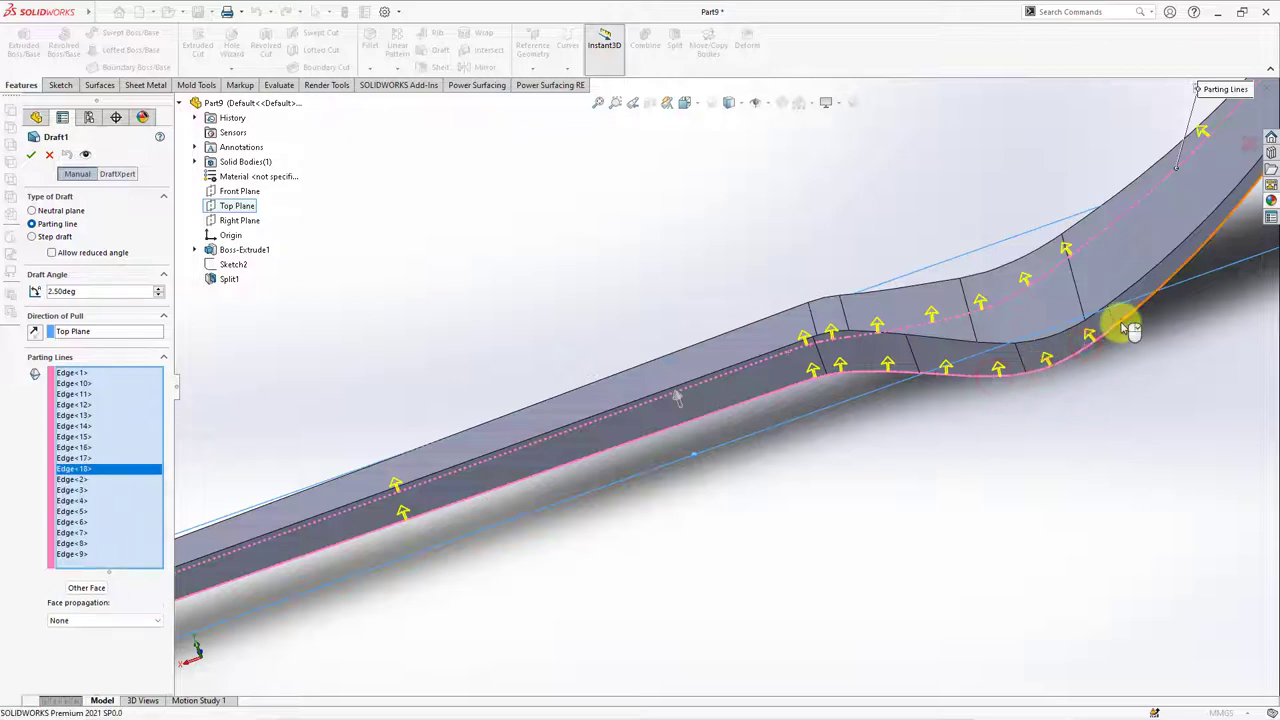
left_click(1123, 323)
scroll(1108, 371, "up", 3)
Set the draft angle to 20° and accept Draft1
mouse_move(1108, 371)
middle_mouse_down()
mouse_move(937, 314)
mouse_move(726, 397)
mouse_move(574, 551)
middle_mouse_up()
scroll(993, 311, "down", 2)
scroll(437, 500, "down", 3)
scroll(475, 456, "down", 2)
middle_click_drag(475, 456, 448, 474)
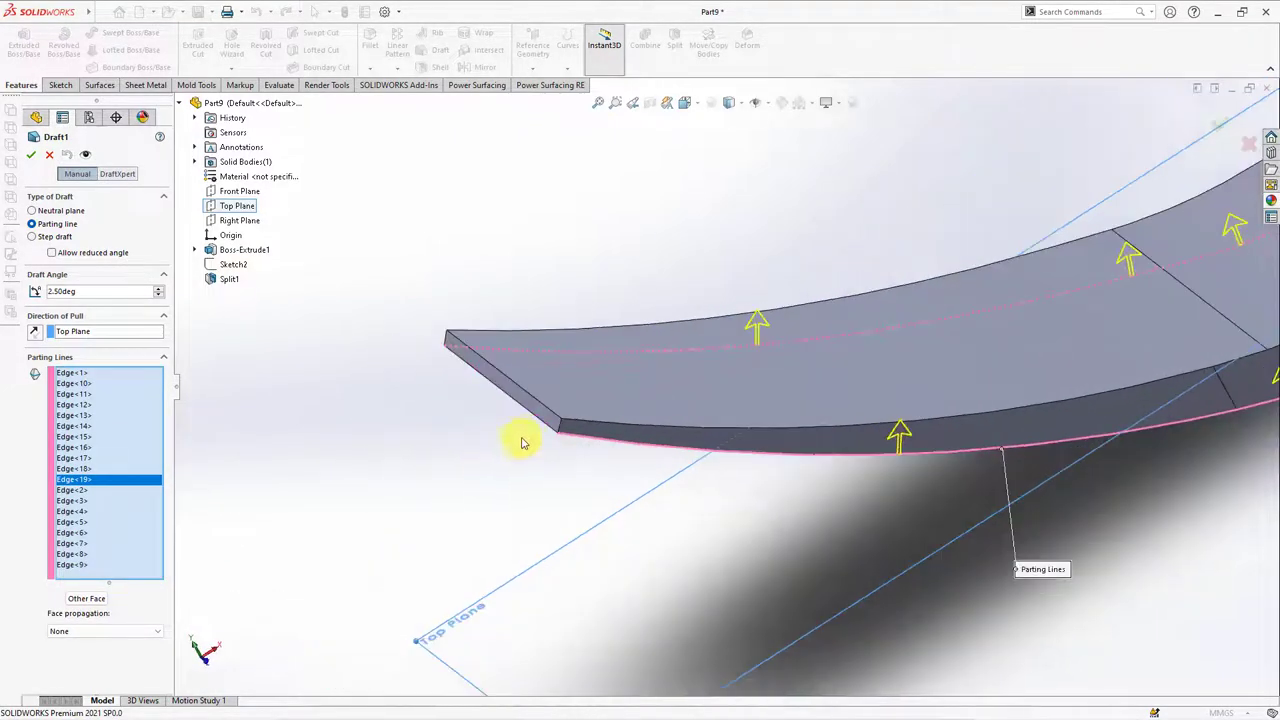
key("f")
type("2")
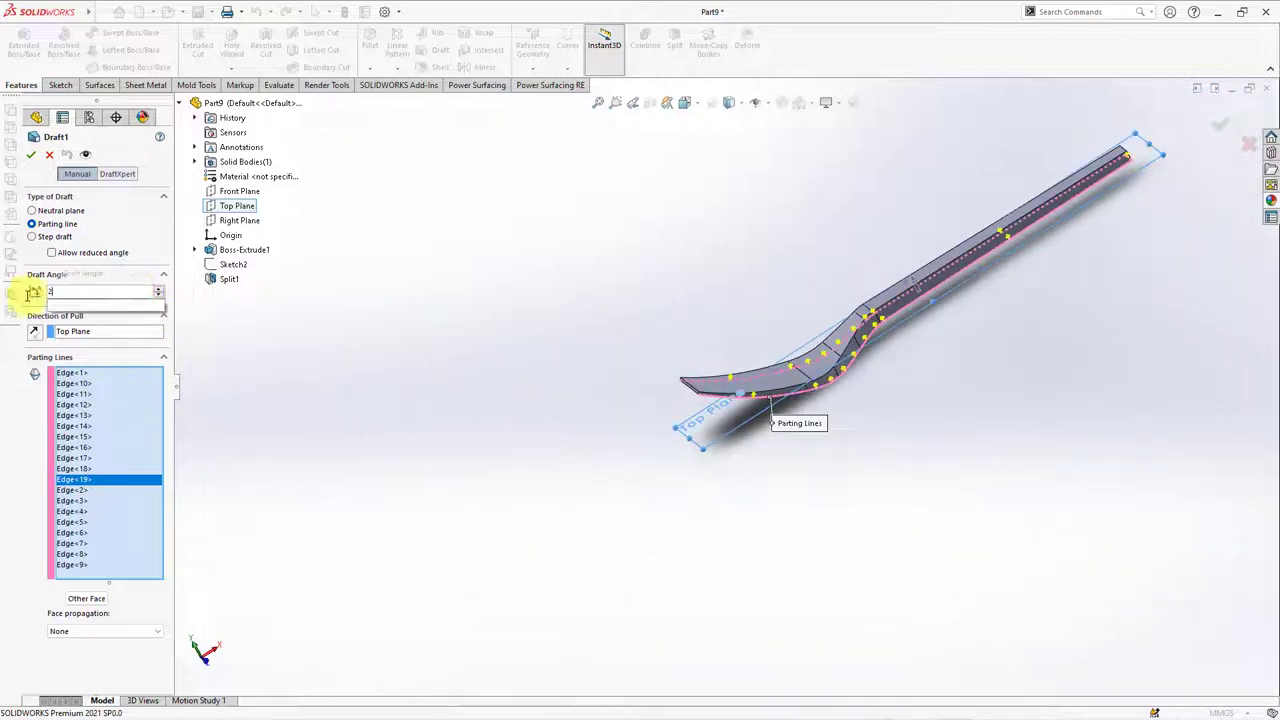
type("0")
key("Return")
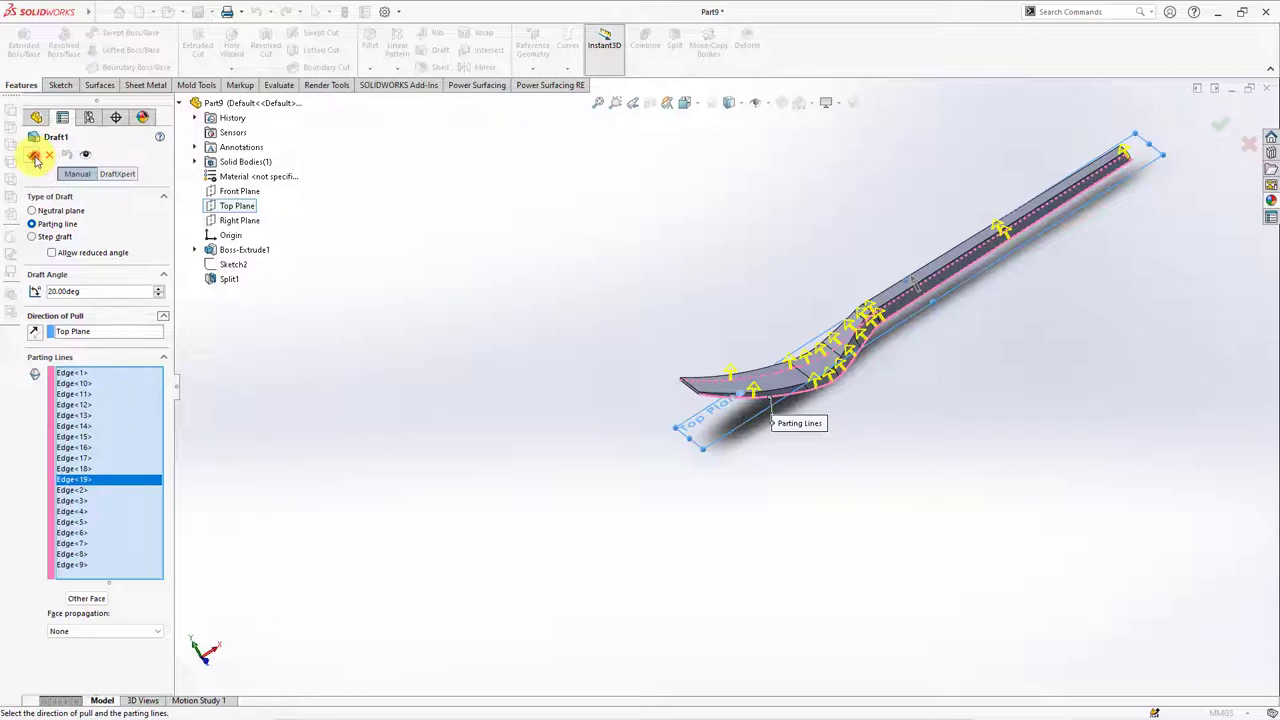
left_click(34, 156)
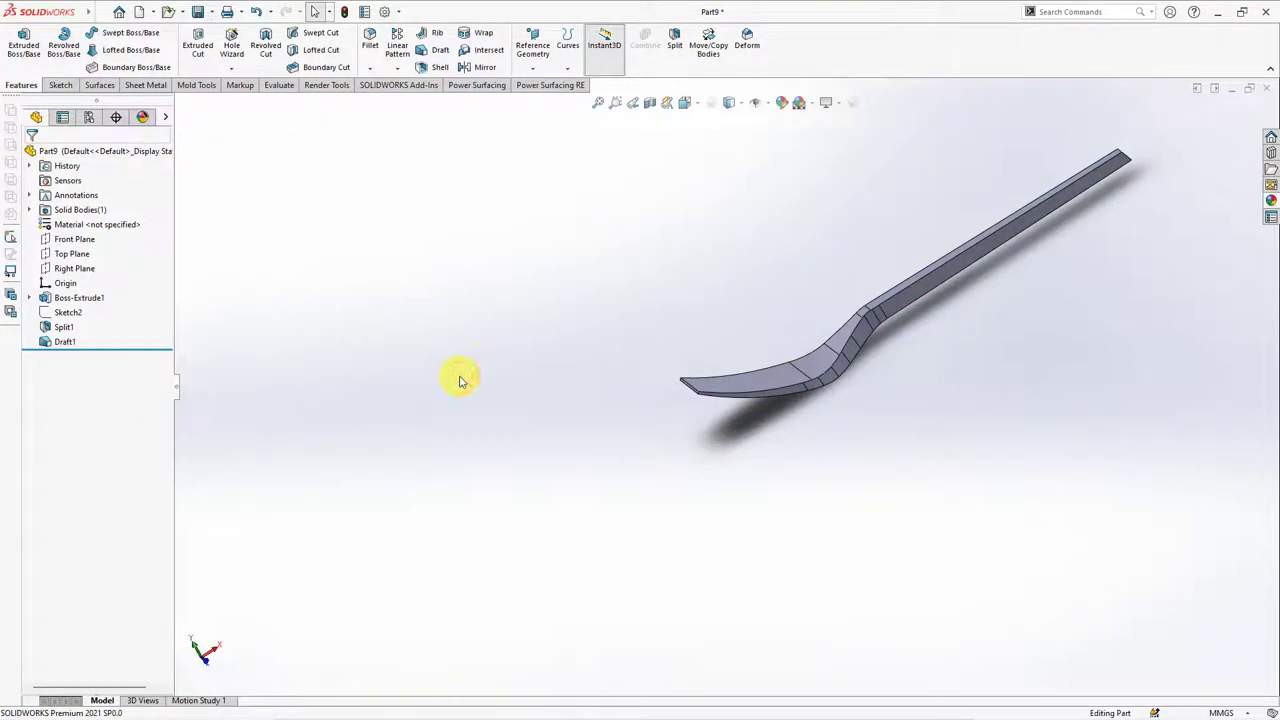
Start a Shell feature with a 0.80 mm wall thickness
key("ctrl+5")
mouse_move(134, 347)
left_mouse_down()
mouse_move(131, 334)
mouse_move(134, 346)
left_mouse_up()
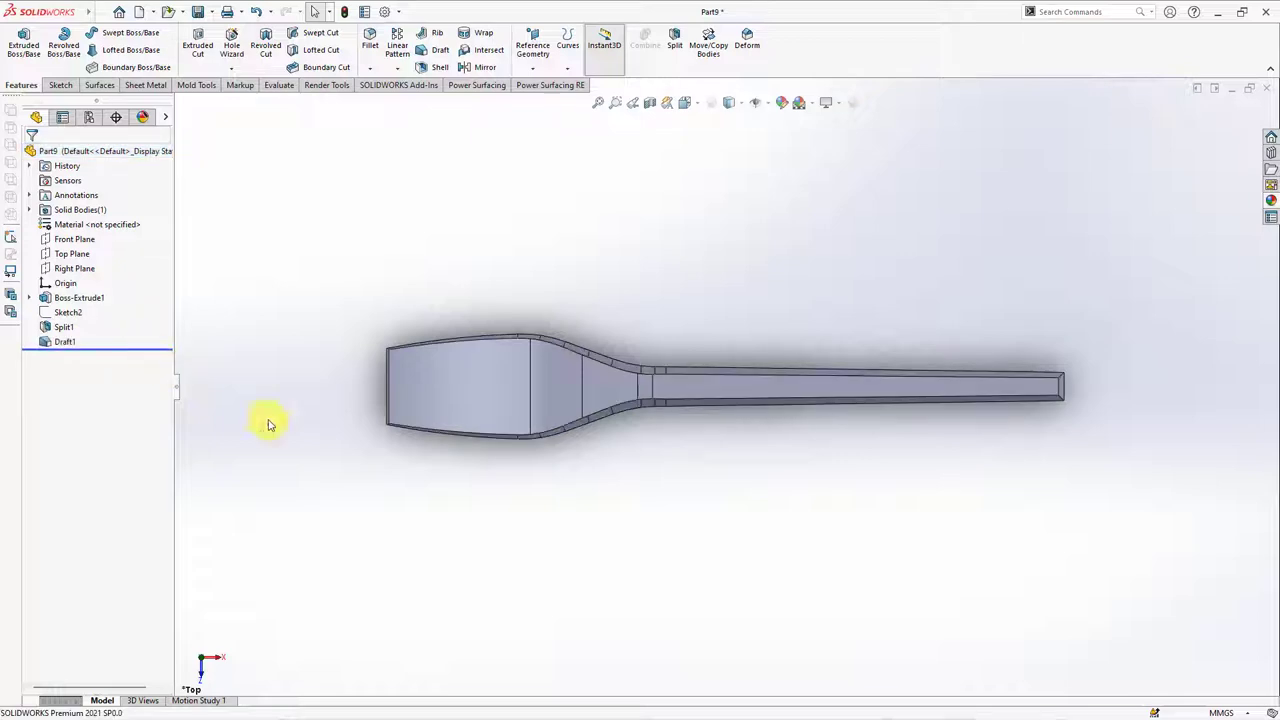
mouse_move(677, 523)
middle_mouse_down()
mouse_move(714, 260)
mouse_move(677, 266)
middle_mouse_up()
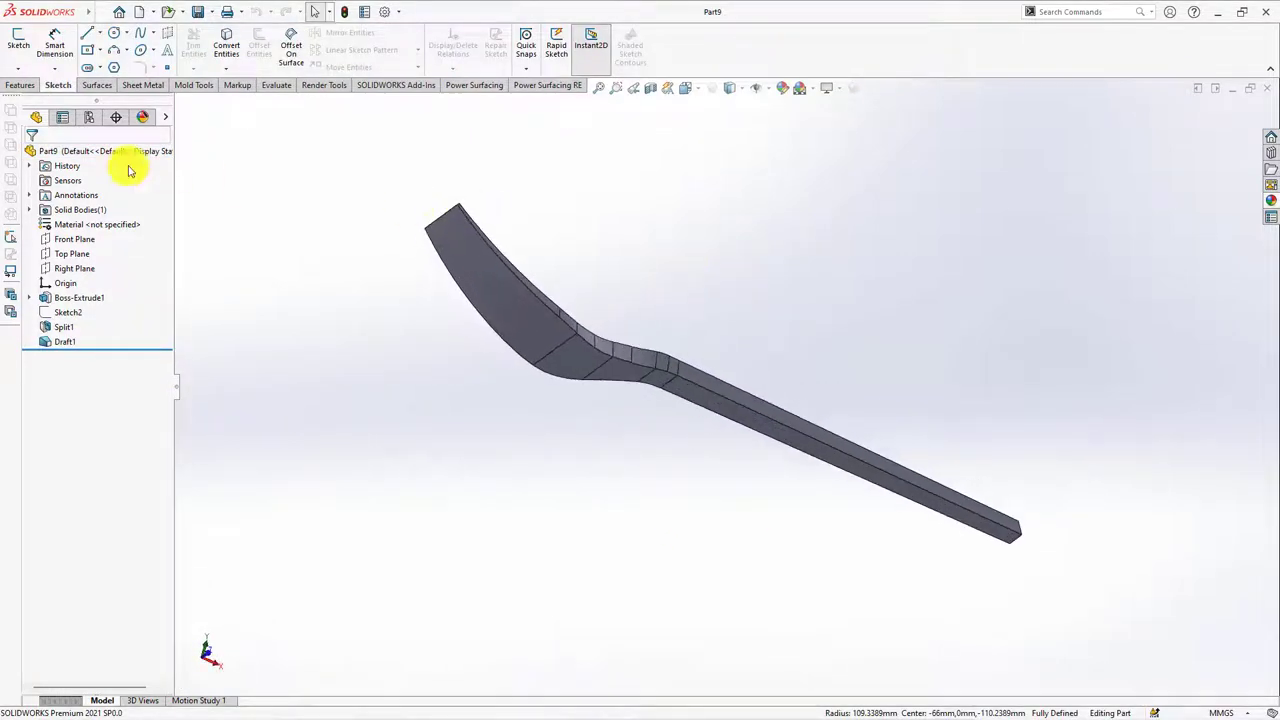
left_click(16, 86)
left_click(428, 67)
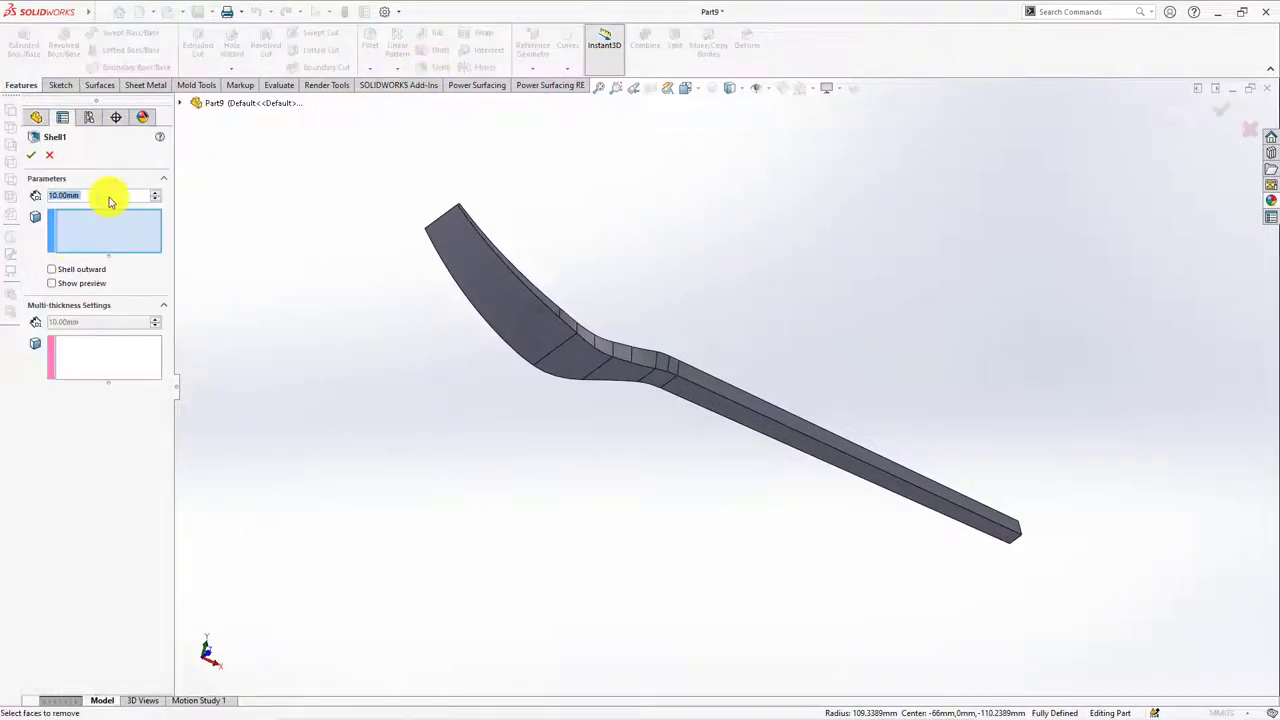
type("08")
key("Tab")
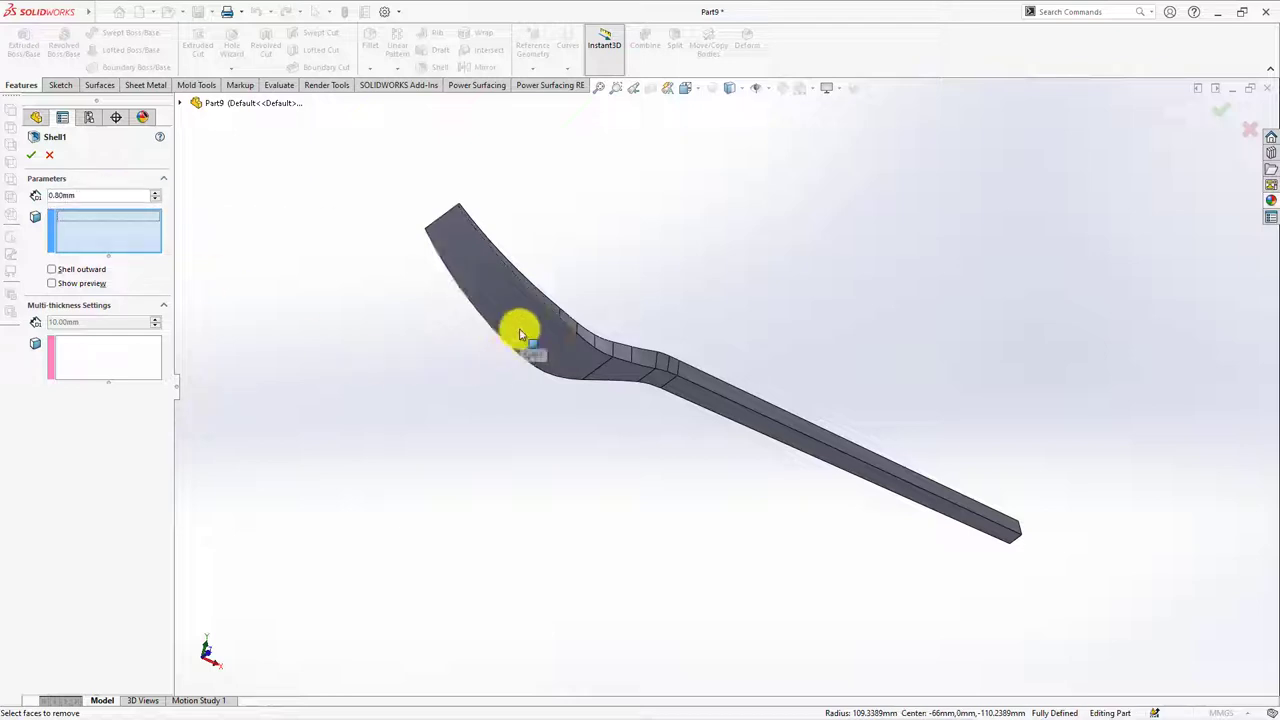
Remove the six underside faces, preview the shell and accept Shell1
left_click(519, 334)
left_click(590, 360)
left_click(640, 374)
left_click(670, 386)
left_click(703, 400)
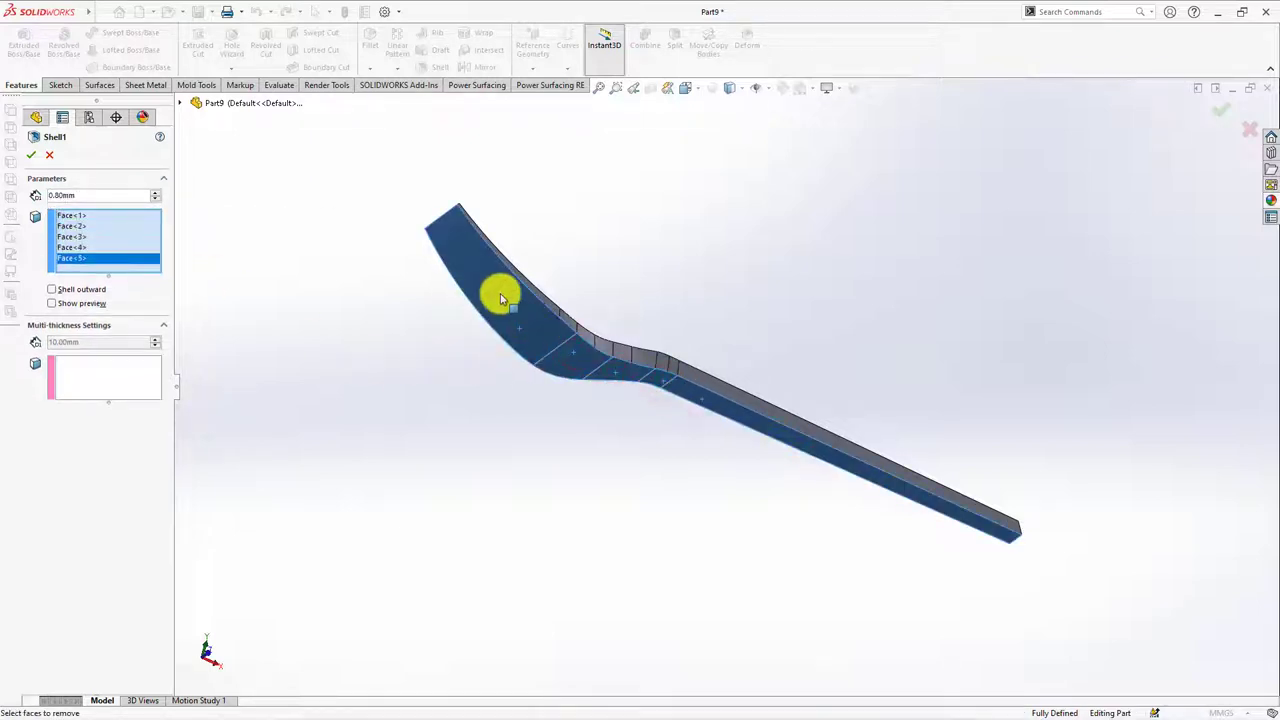
scroll(520, 305, "down", 3)
scroll(543, 312, "down", 2)
left_click(543, 309)
left_click(52, 314)
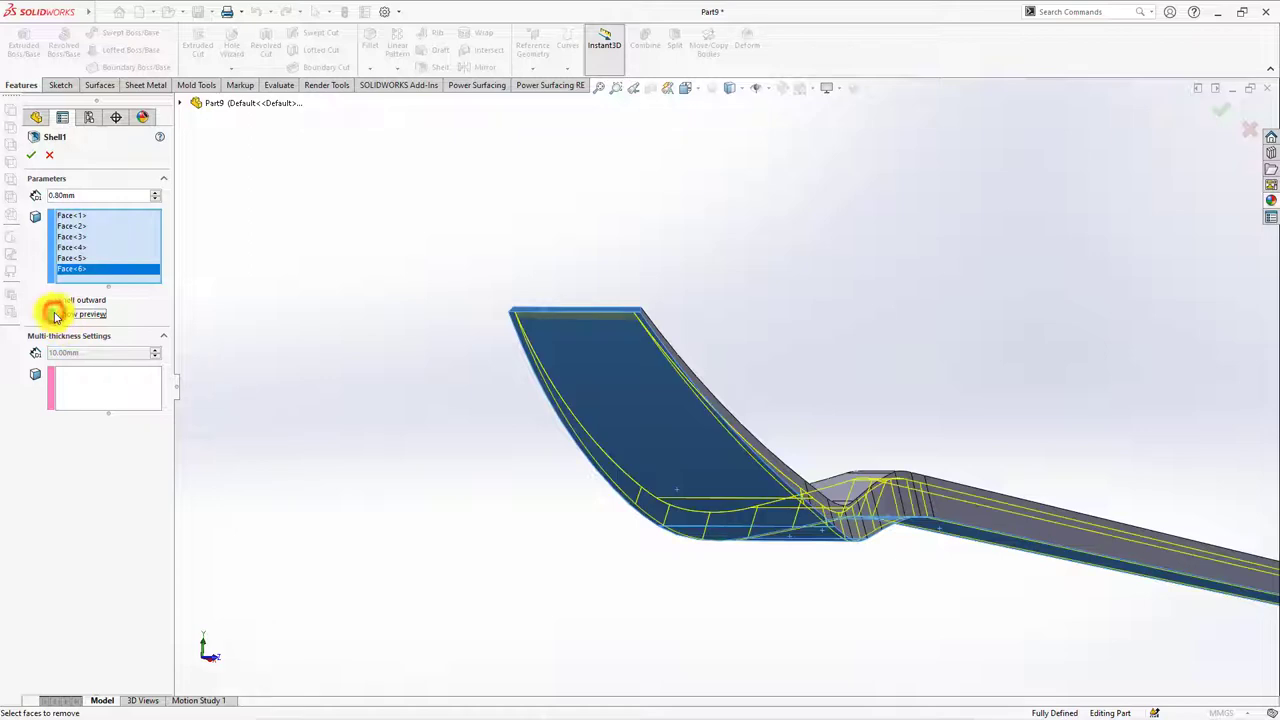
left_click(30, 157)
mouse_move(386, 334)
middle_mouse_down()
mouse_move(486, 409)
mouse_move(531, 366)
mouse_move(349, 560)
middle_mouse_up()
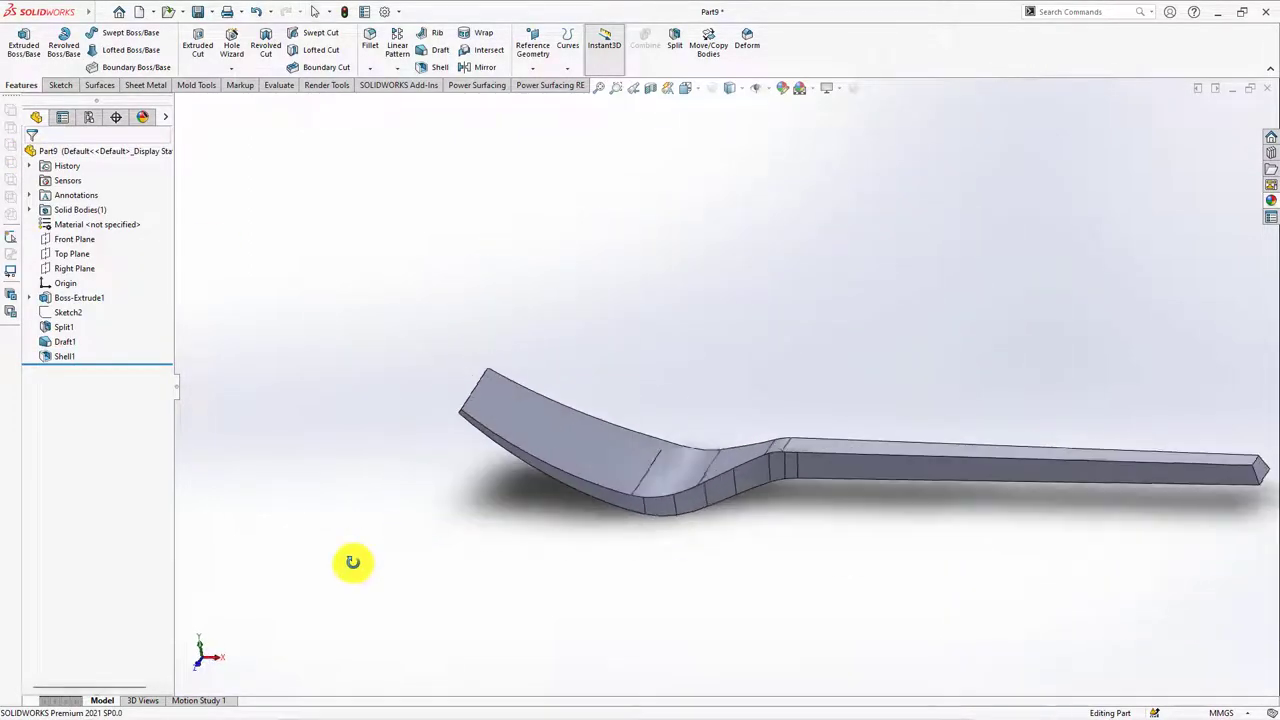
Start a sketch on the Top Plane and draw a centerline from the head's end to its boundary
left_click(70, 253)
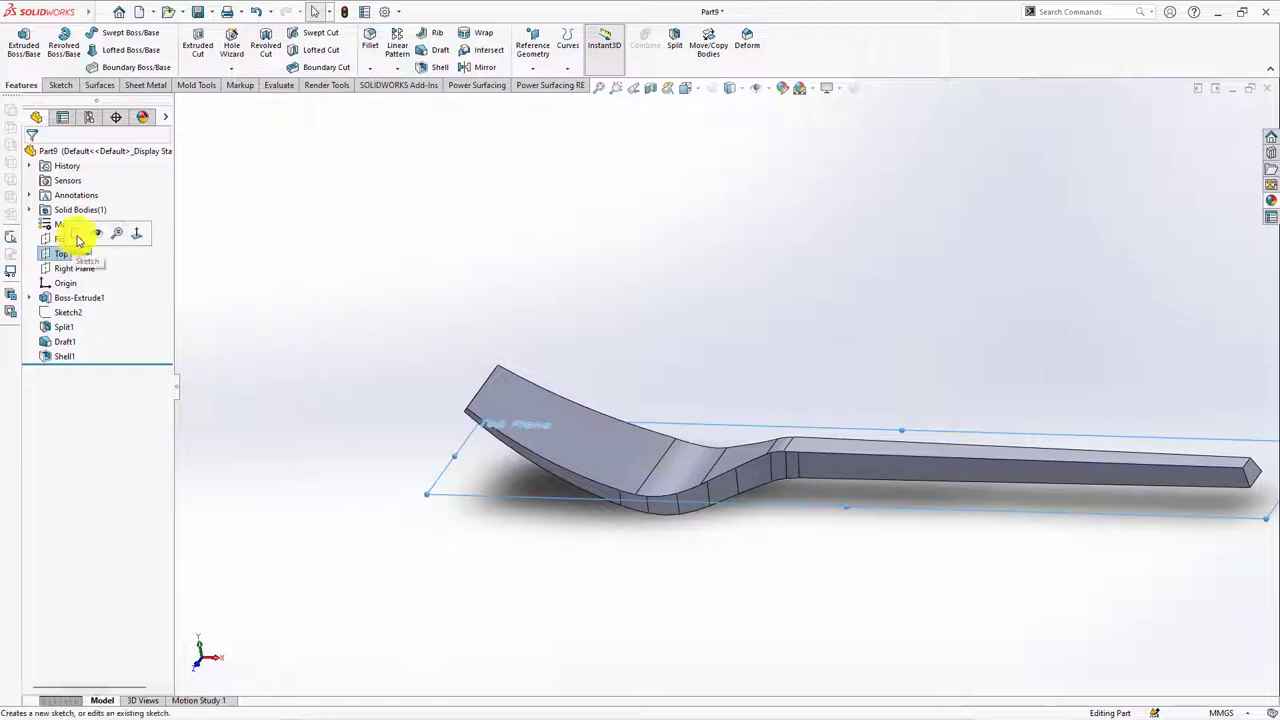
left_click(100, 229)
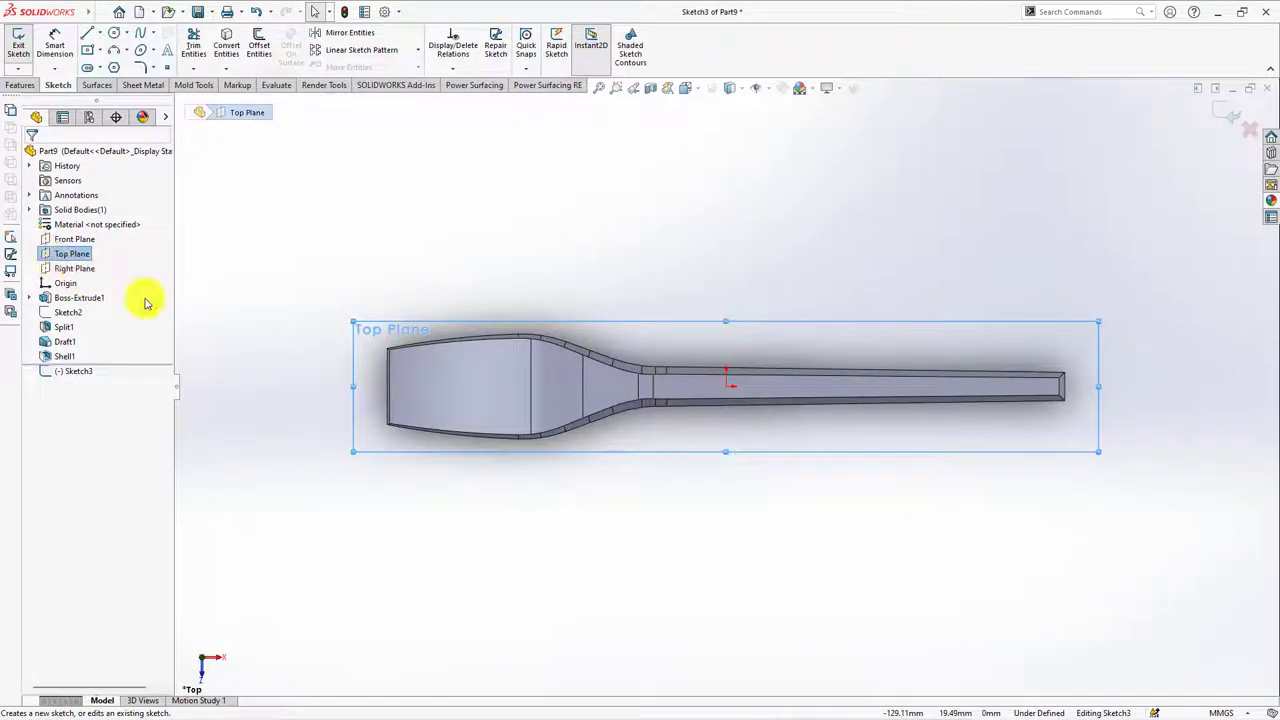
left_click(99, 33)
left_click(94, 66)
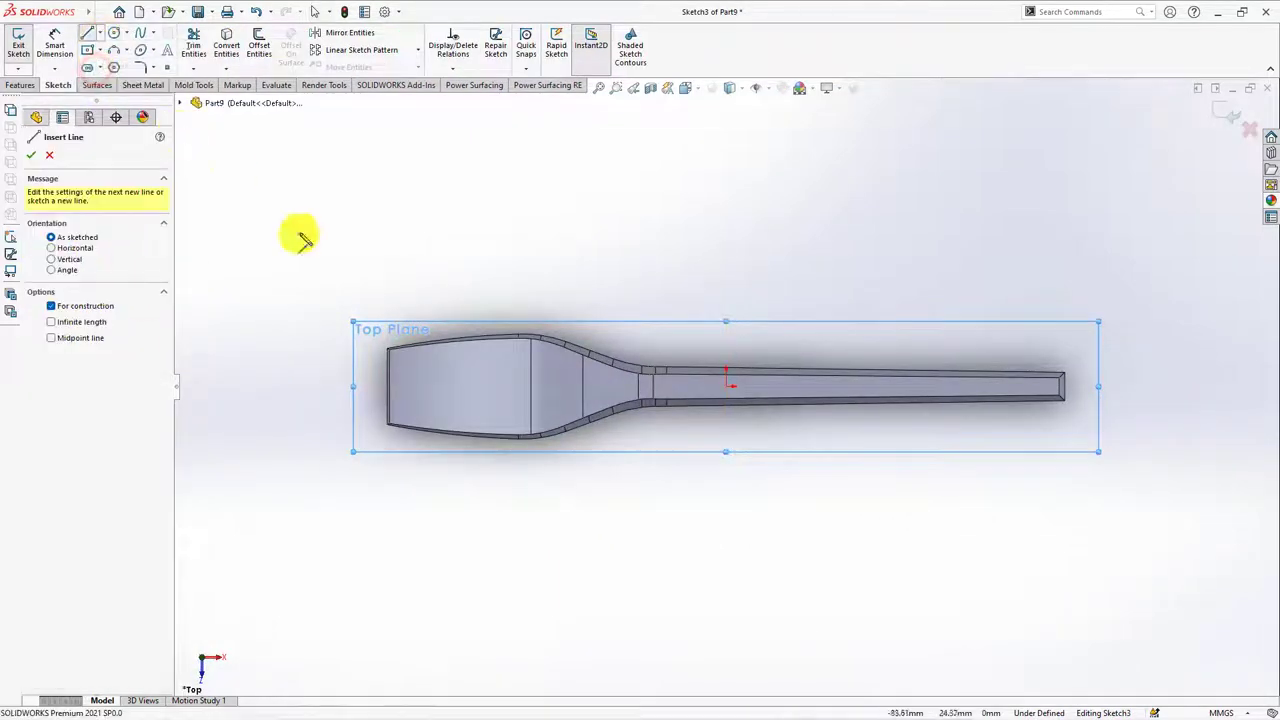
left_click(726, 385)
left_click(389, 386)
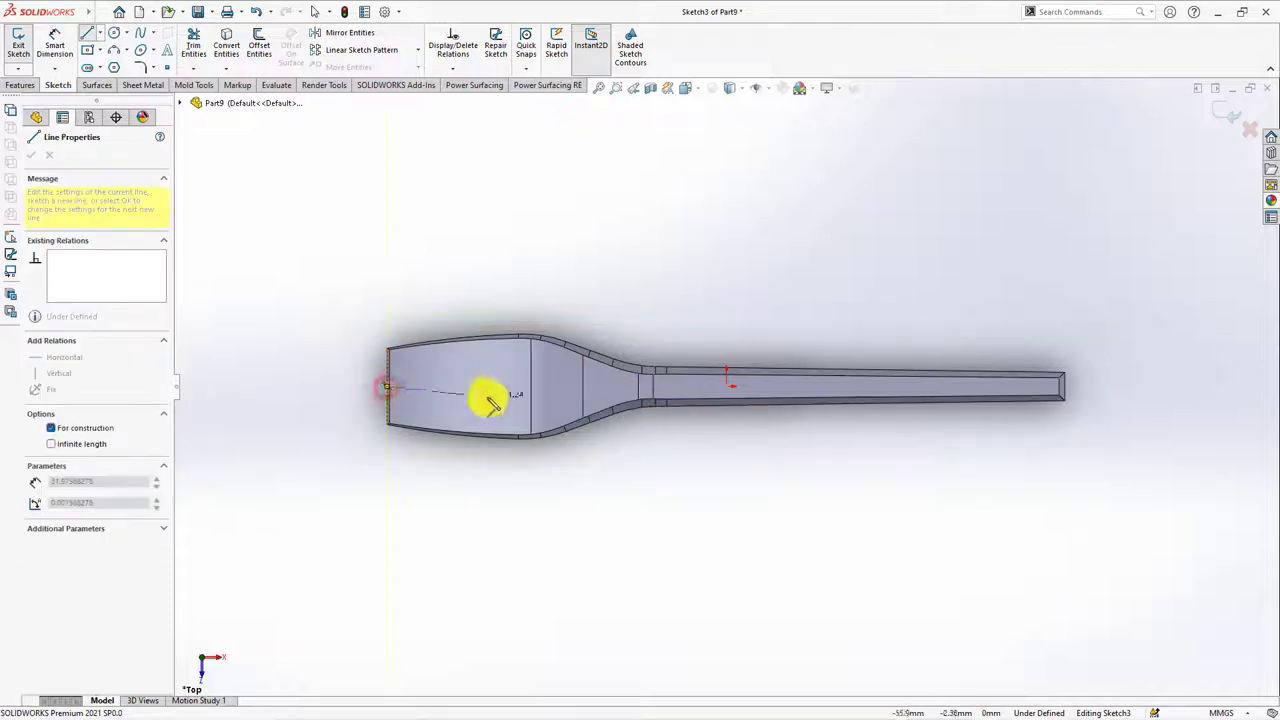
left_click(531, 386)
scroll(502, 416, "down", 3)
scroll(330, 340, "down", 1)
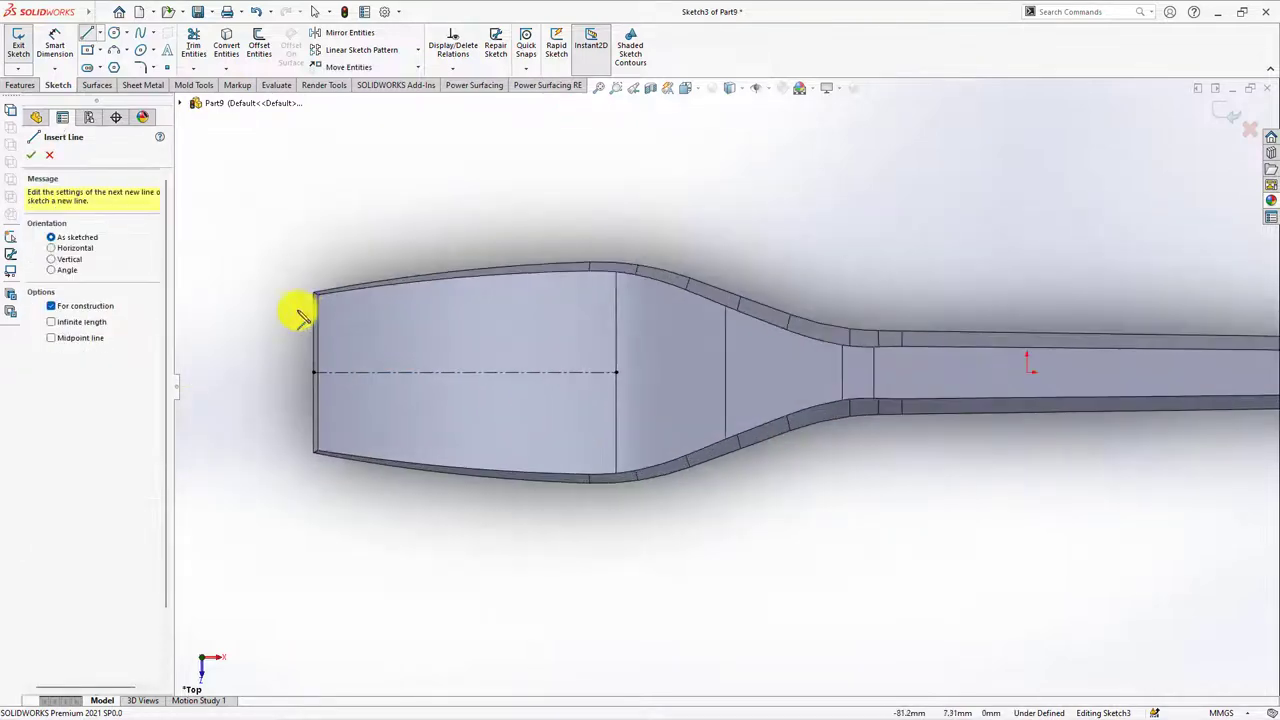
left_click(259, 45)
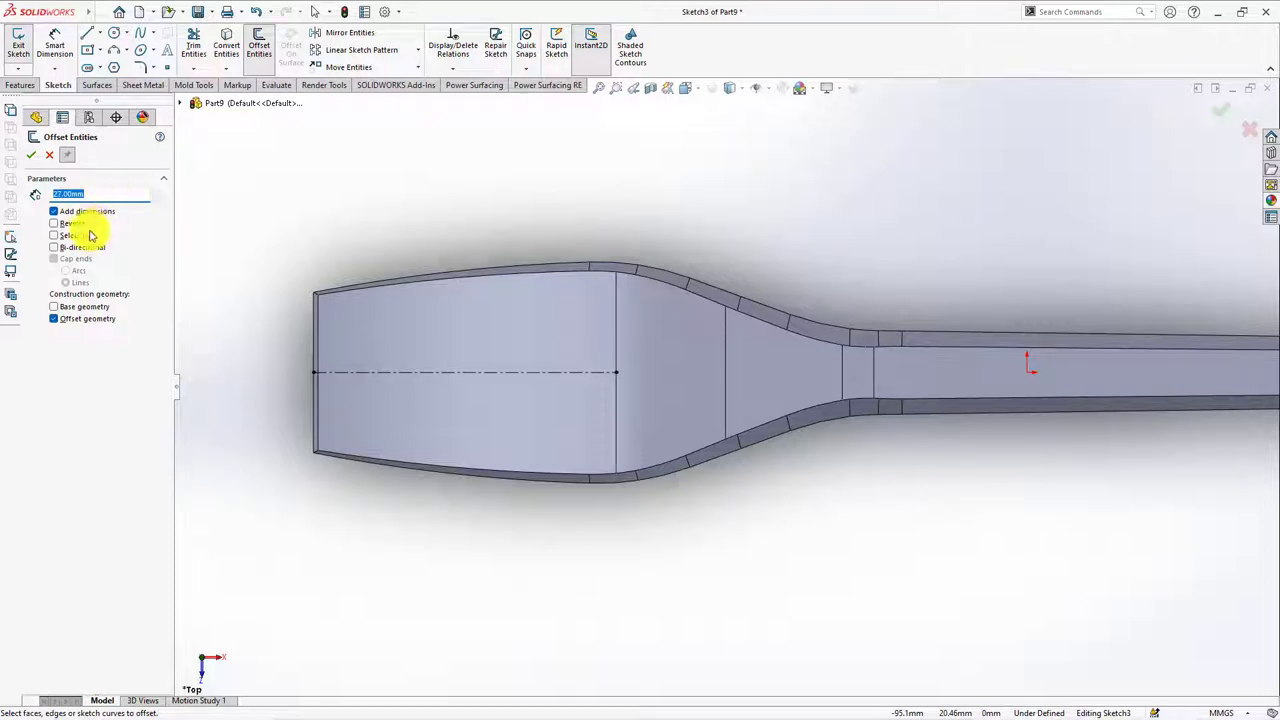
Offset the head's end edge 27 mm inward and move the 27.00 dimension below the head
left_click(315, 352)
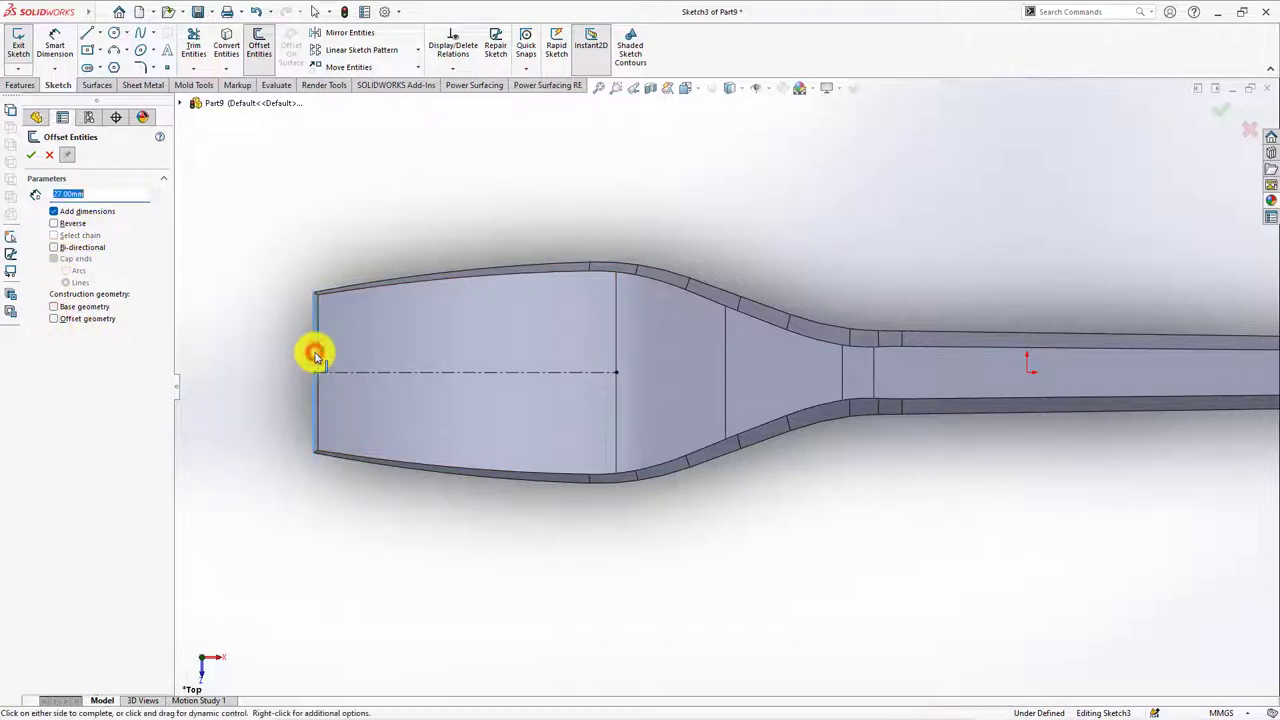
left_click(31, 158)
left_click(48, 155)
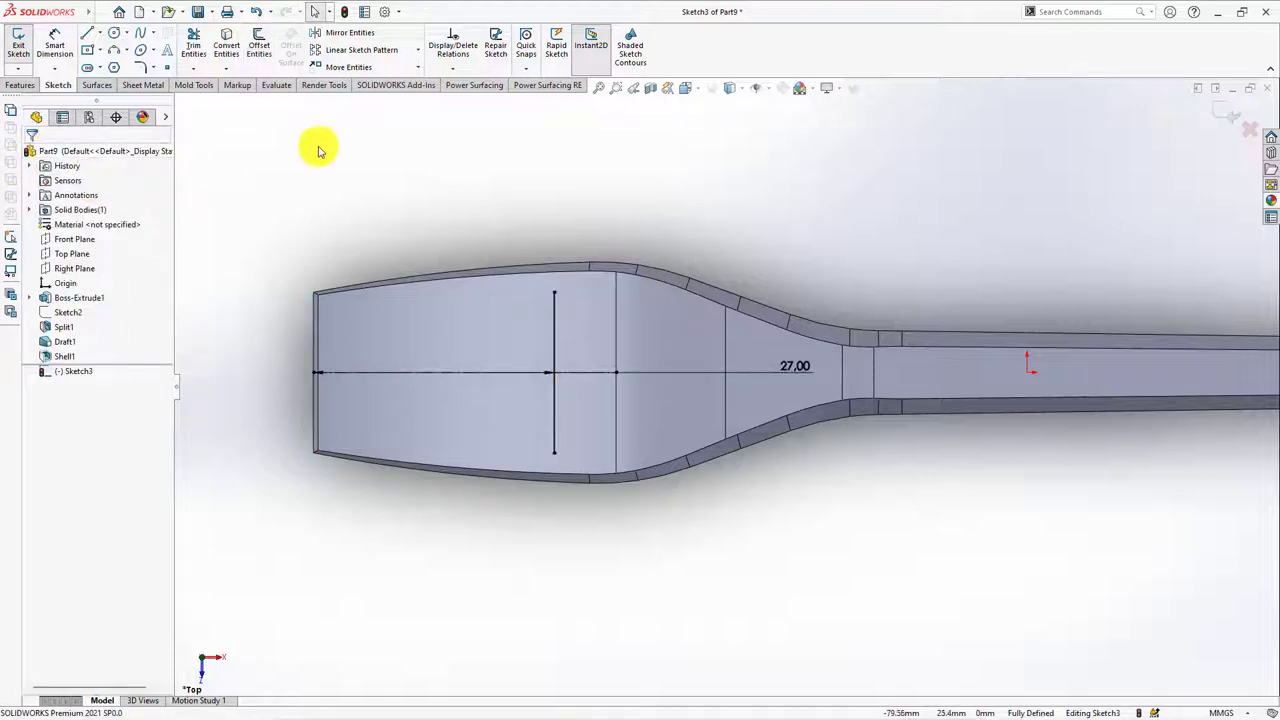
left_click_drag(792, 366, 457, 512)
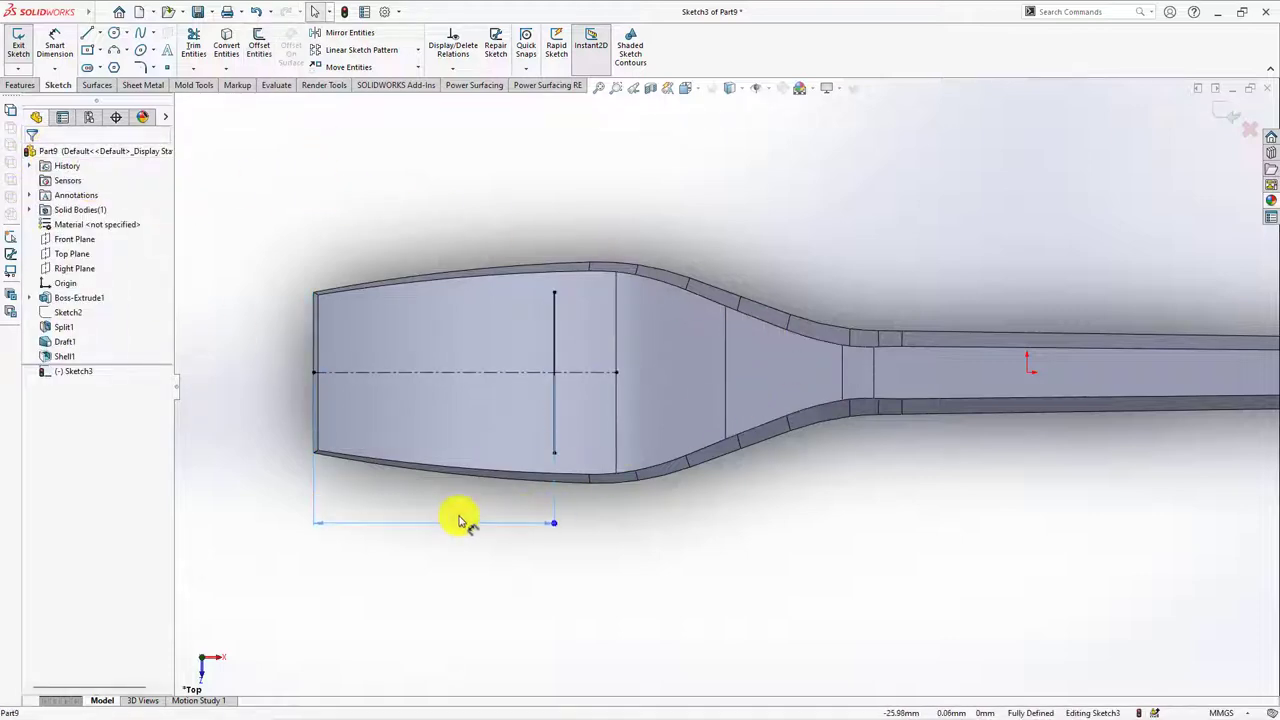
left_click(235, 120)
Offset the centerline 0.90 mm upward
left_click(258, 45)
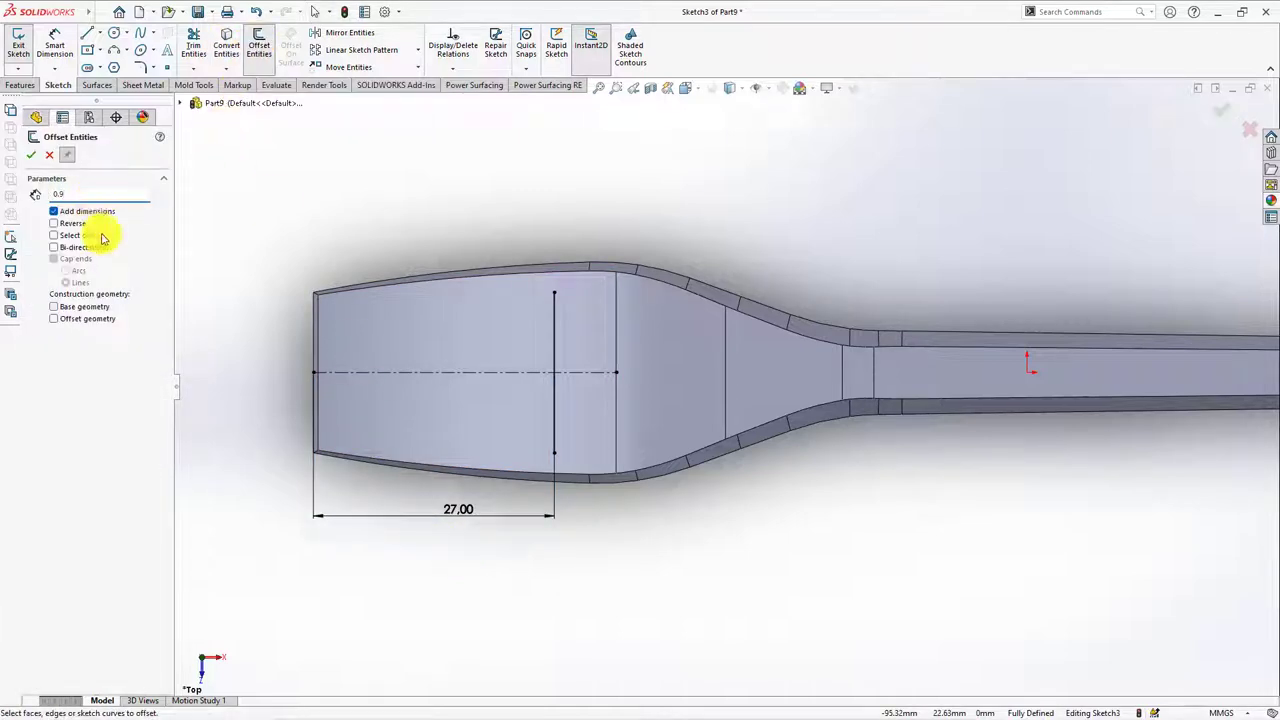
left_click(455, 373)
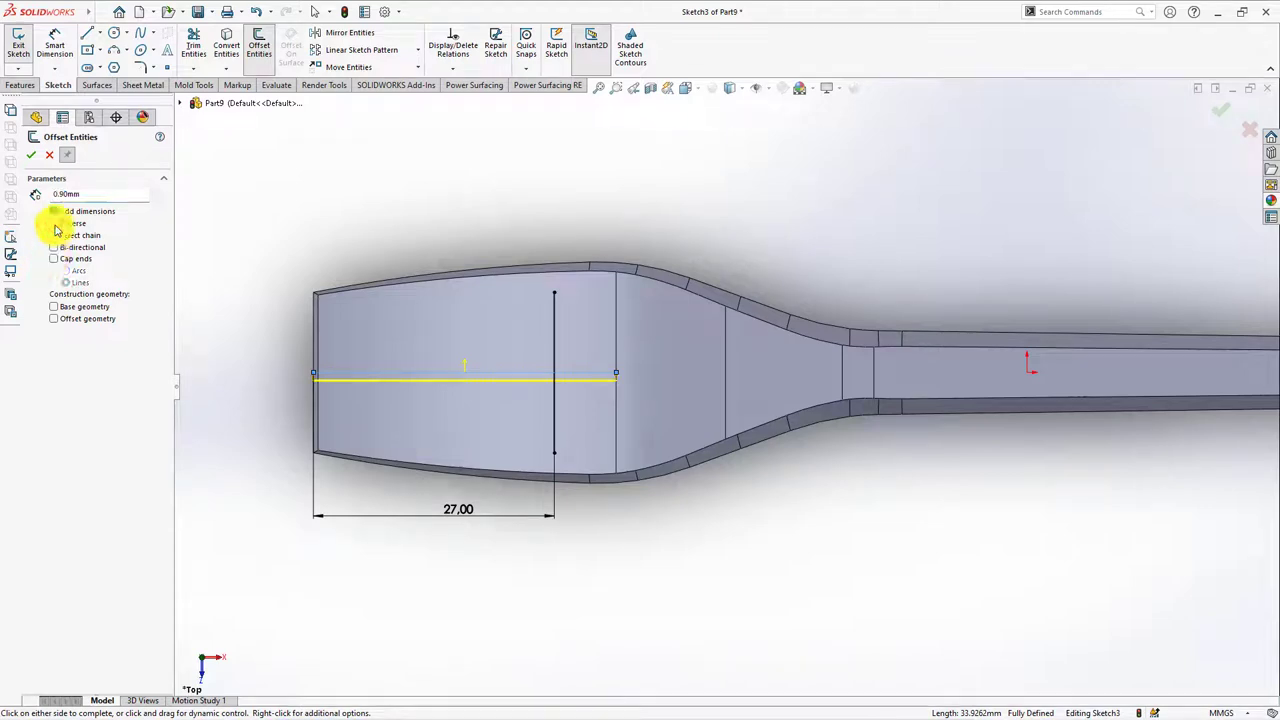
left_click(55, 224)
left_click(31, 155)
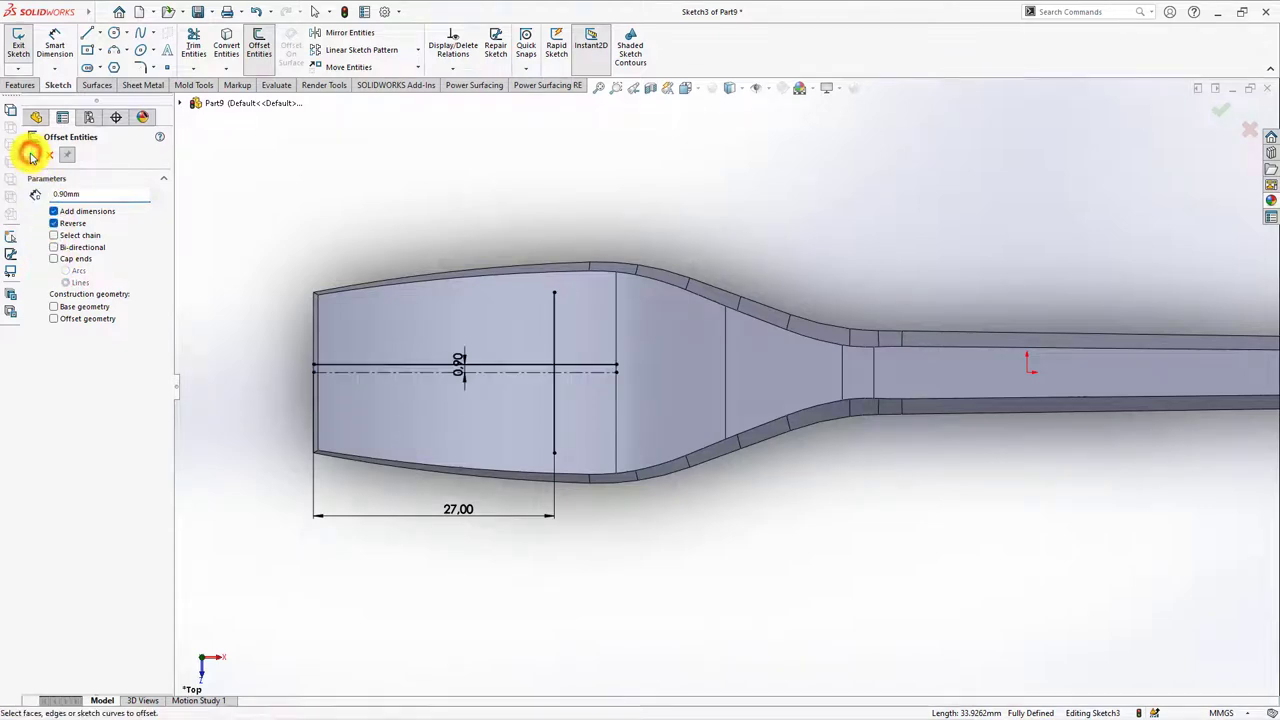
scroll(256, 389, "down", 3)
left_click(50, 156)
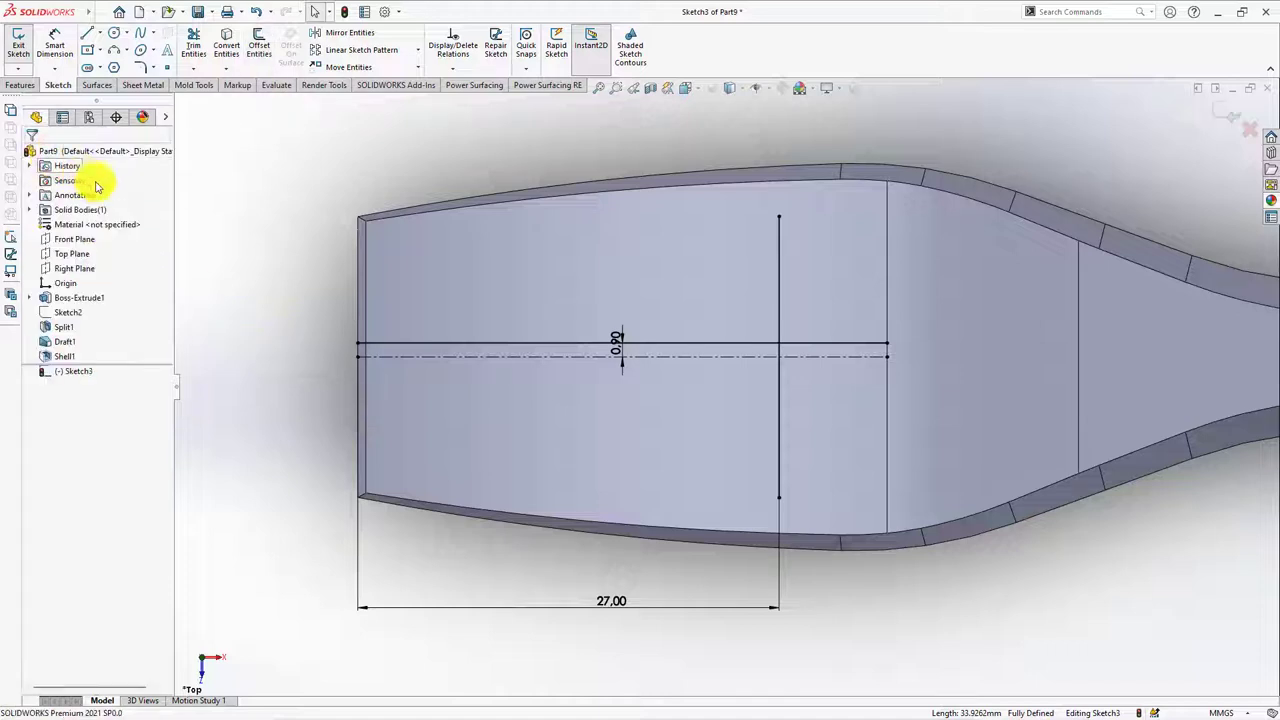
Draw a three-point arc from the head's edge to the offset line, tangent to that line
left_click(115, 52)
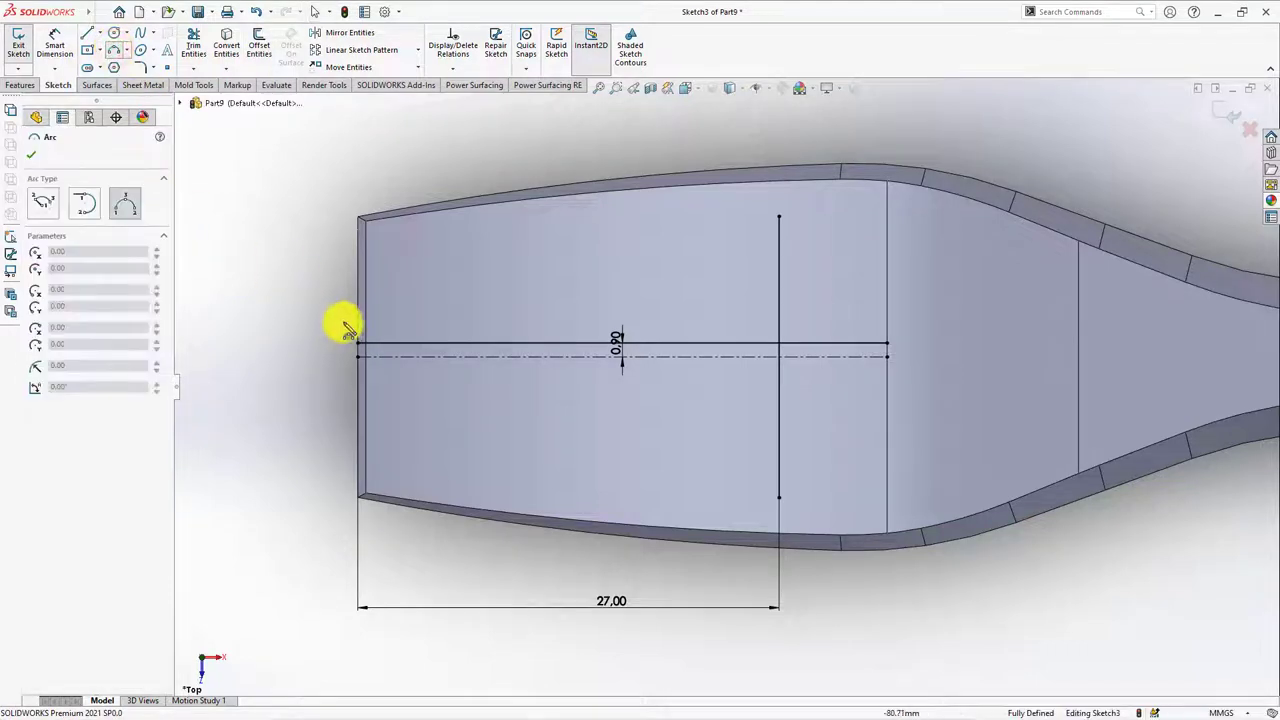
left_click(360, 323)
left_click(594, 343)
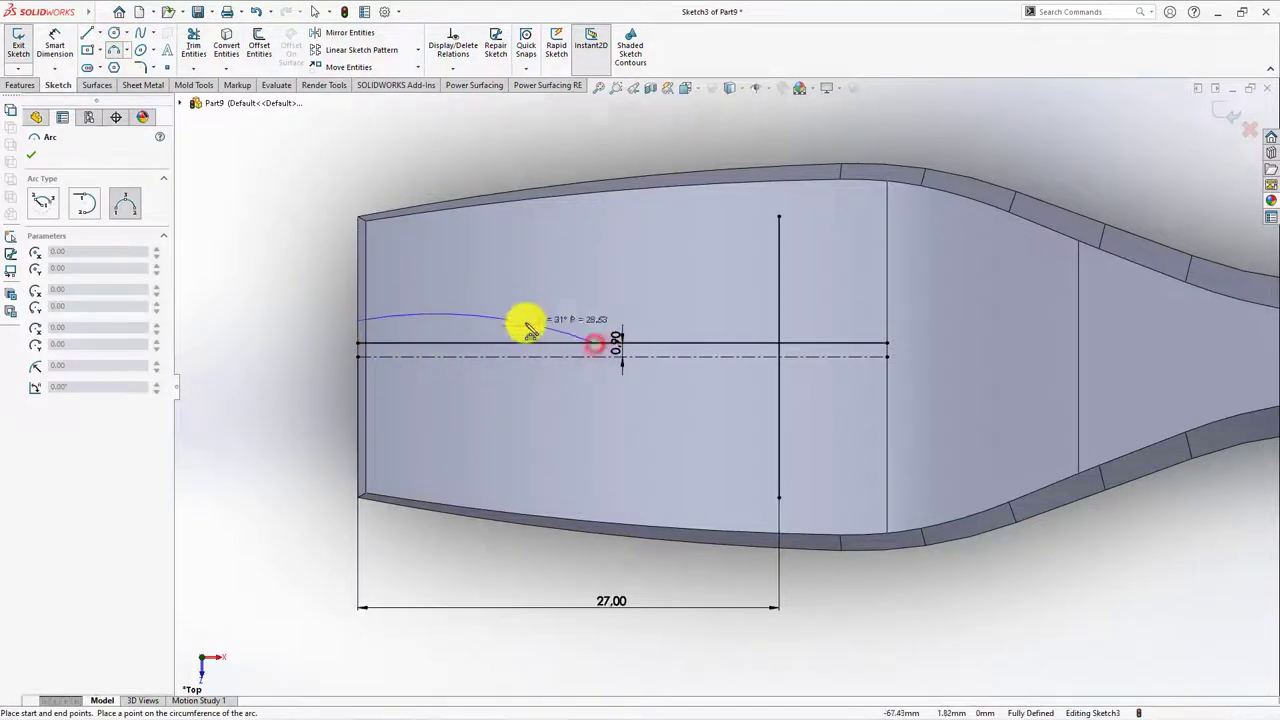
left_click(474, 337)
left_click(453, 73)
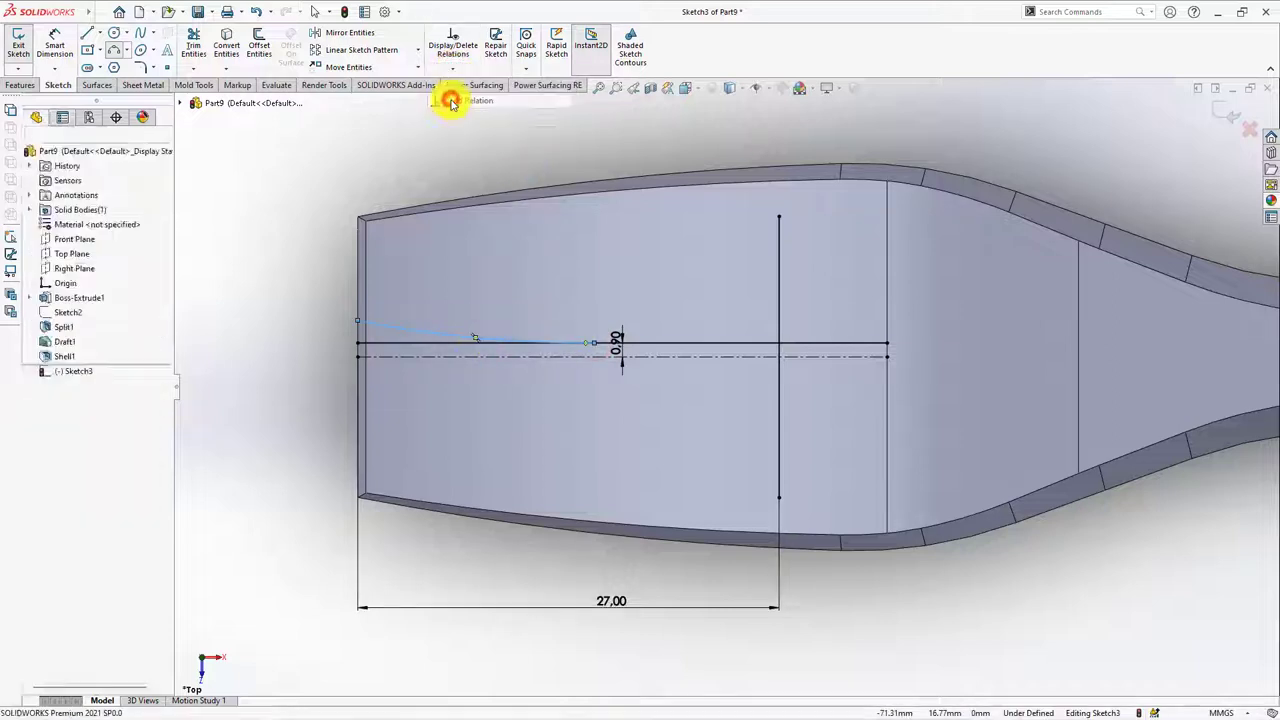
left_click(666, 343)
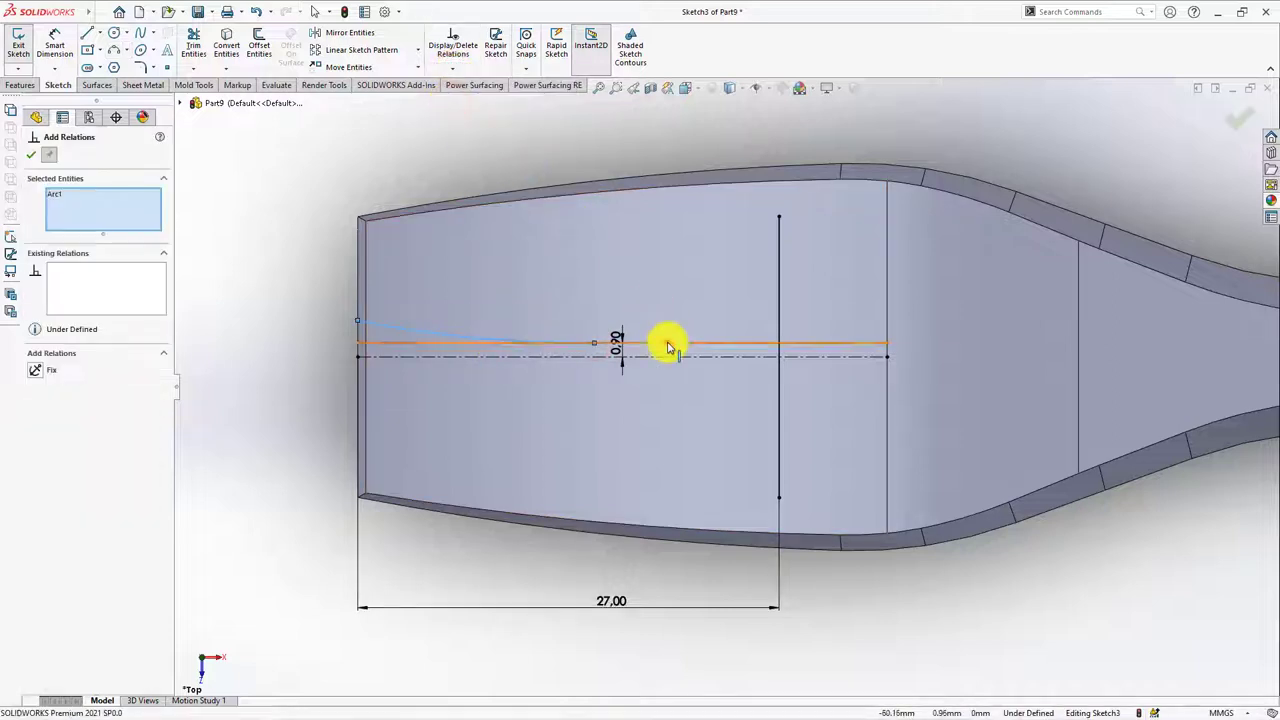
left_click(31, 155)
Dimension the arc's left endpoint 3.60 mm from the centerline
left_click(55, 45)
left_click(359, 324)
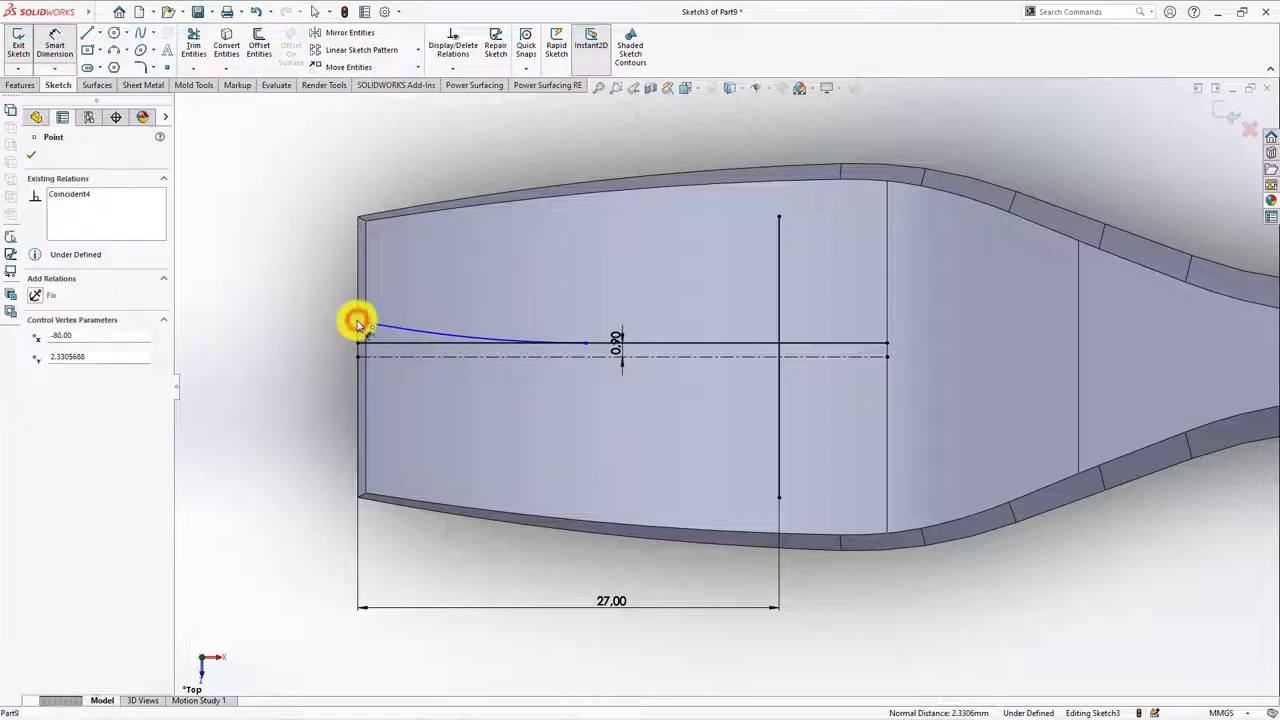
left_click(443, 356)
left_click(329, 365)
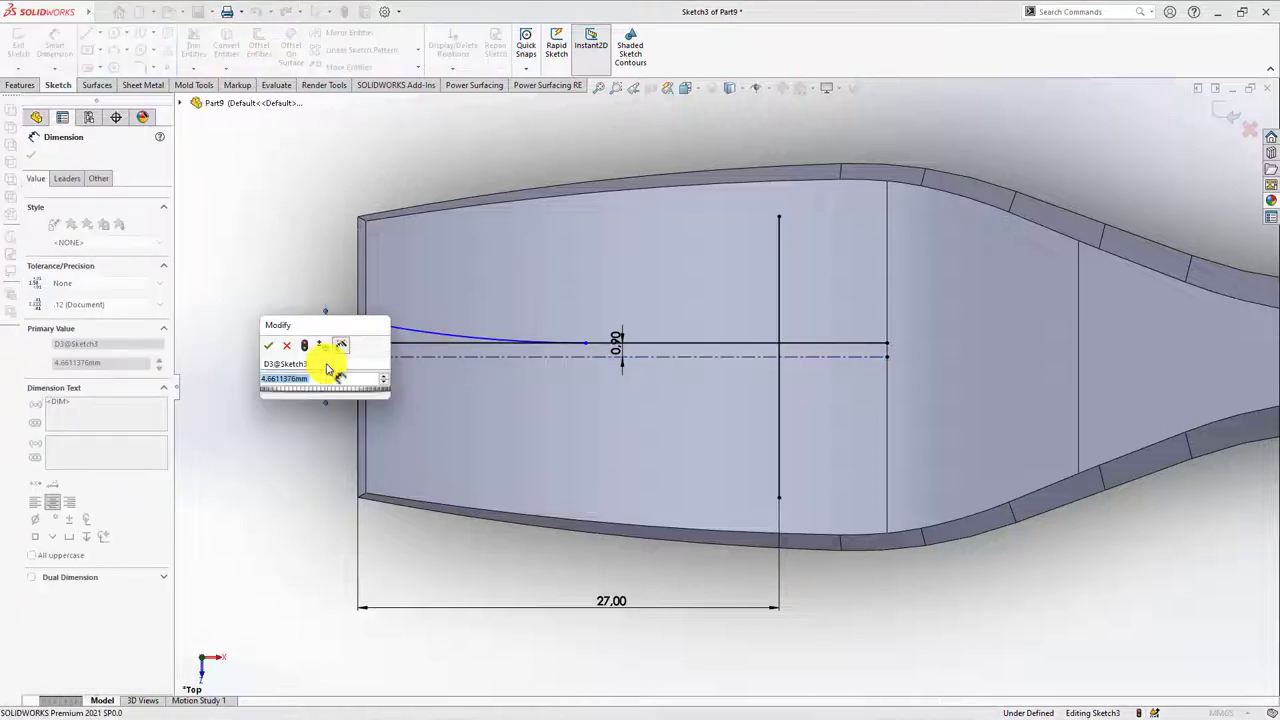
left_click(267, 348)
left_click(243, 338)
Trim away the offset line piece beneath the curve
left_click(193, 45)
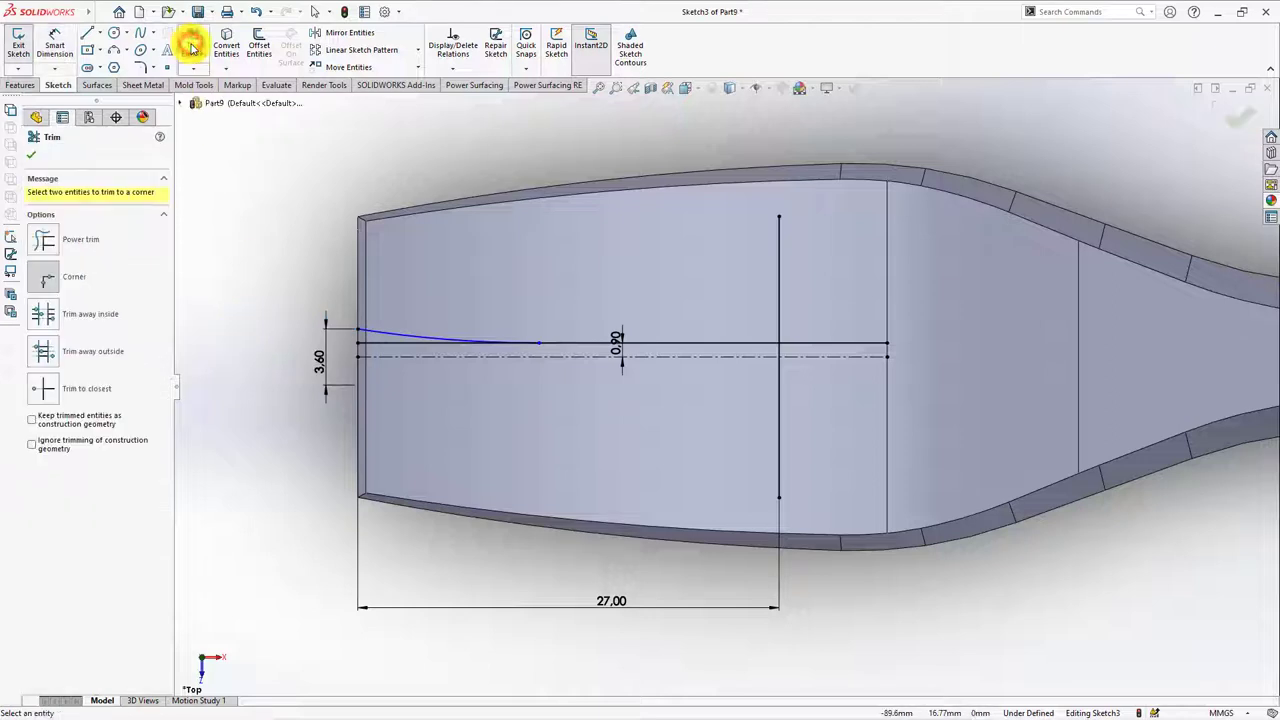
left_click(38, 395)
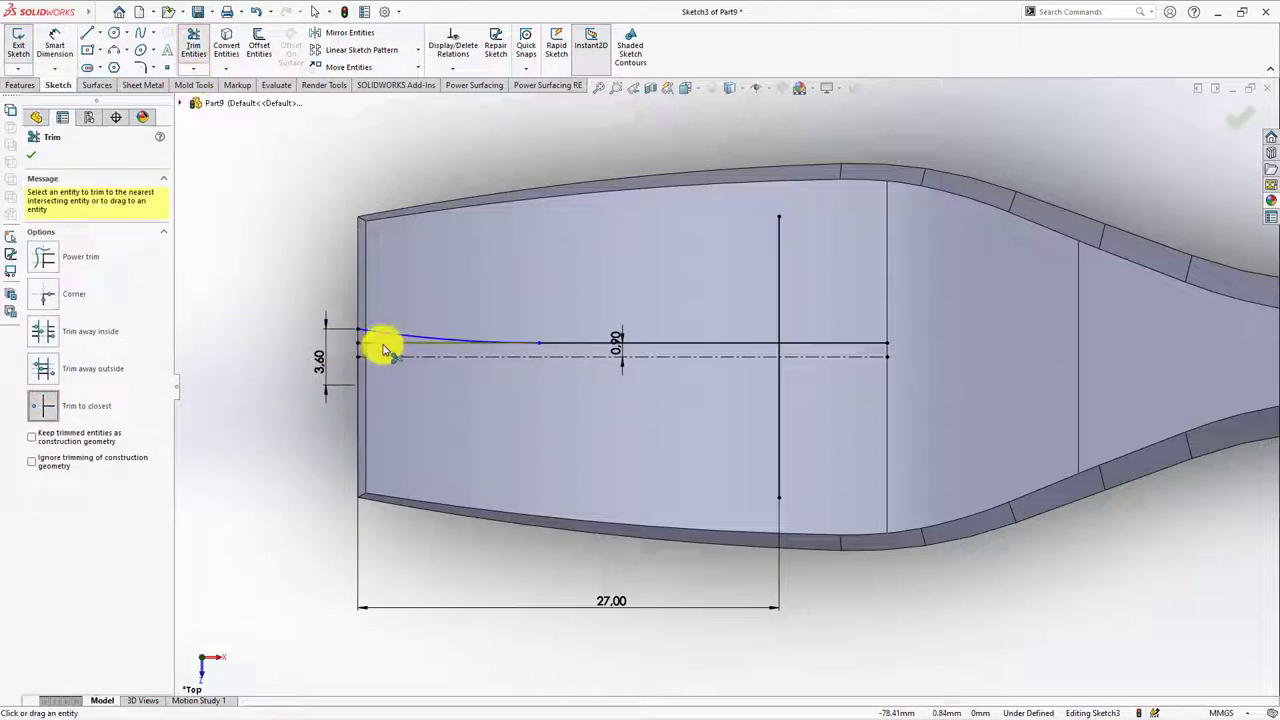
left_click(24, 160)
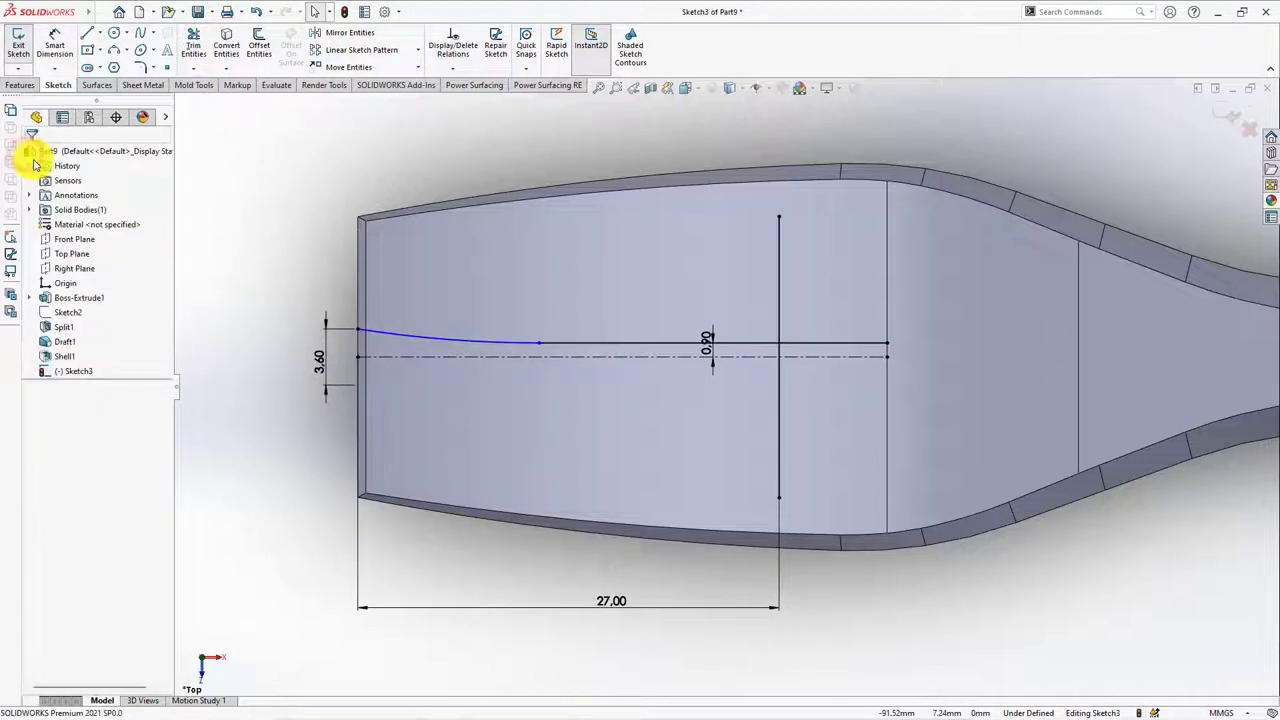
Dimension the tine curve's end point 14 mm from the fork's tip
left_click(55, 45)
left_click(357, 330)
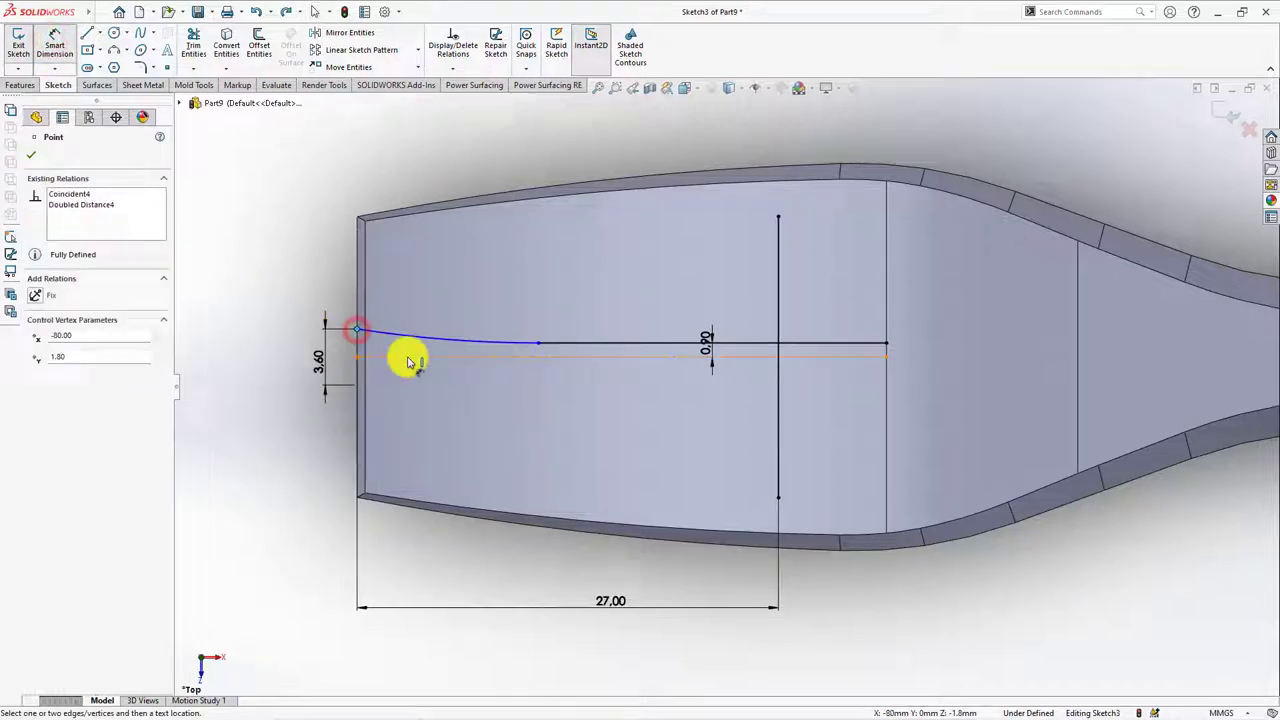
left_click(537, 343)
left_click(449, 406)
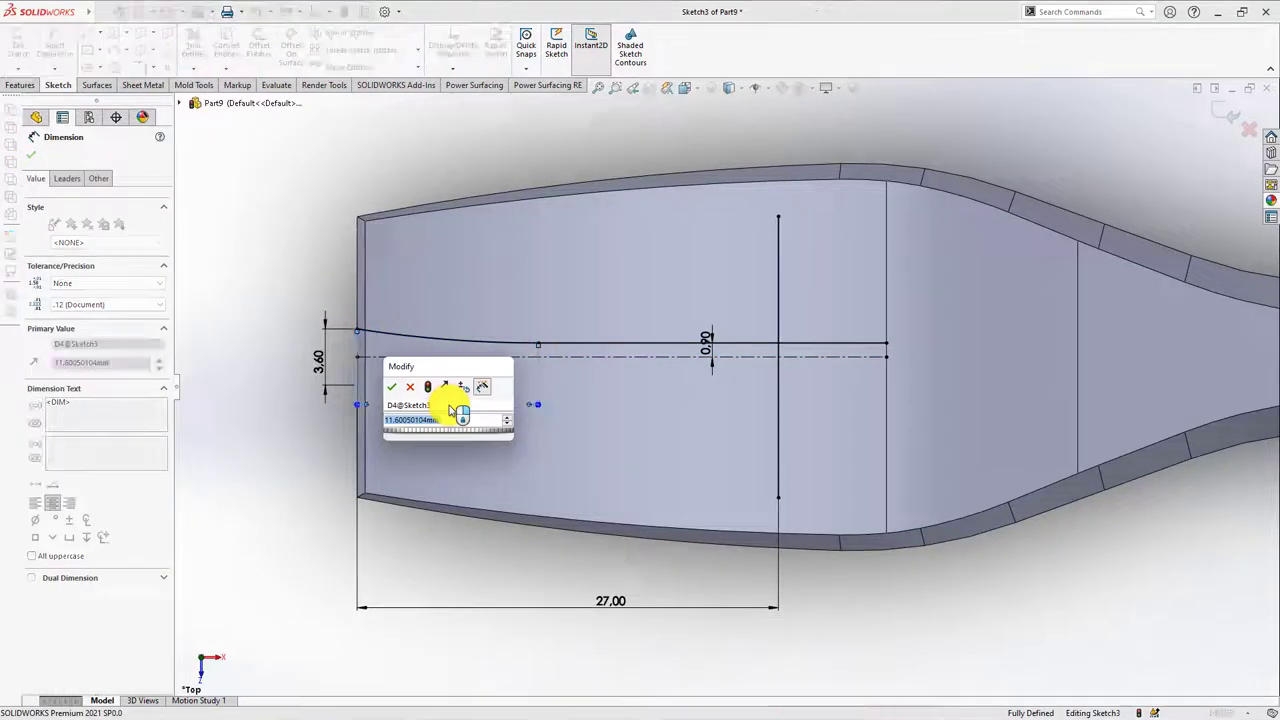
left_click(391, 387)
left_click(248, 352)
left_click(101, 33)
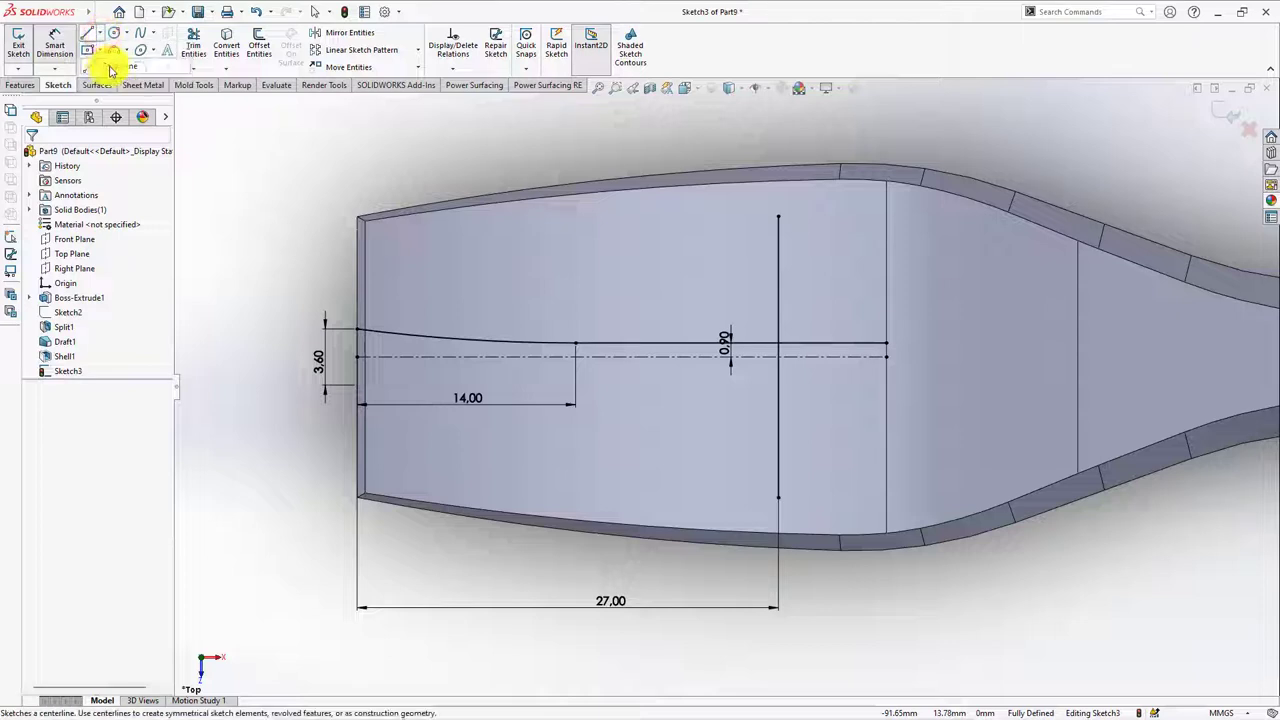
left_click(108, 63)
Draw a centerline along the tine edge and offset it 0.90 mm upward
left_click(357, 330)
left_click(533, 330)
right_click(533, 330)
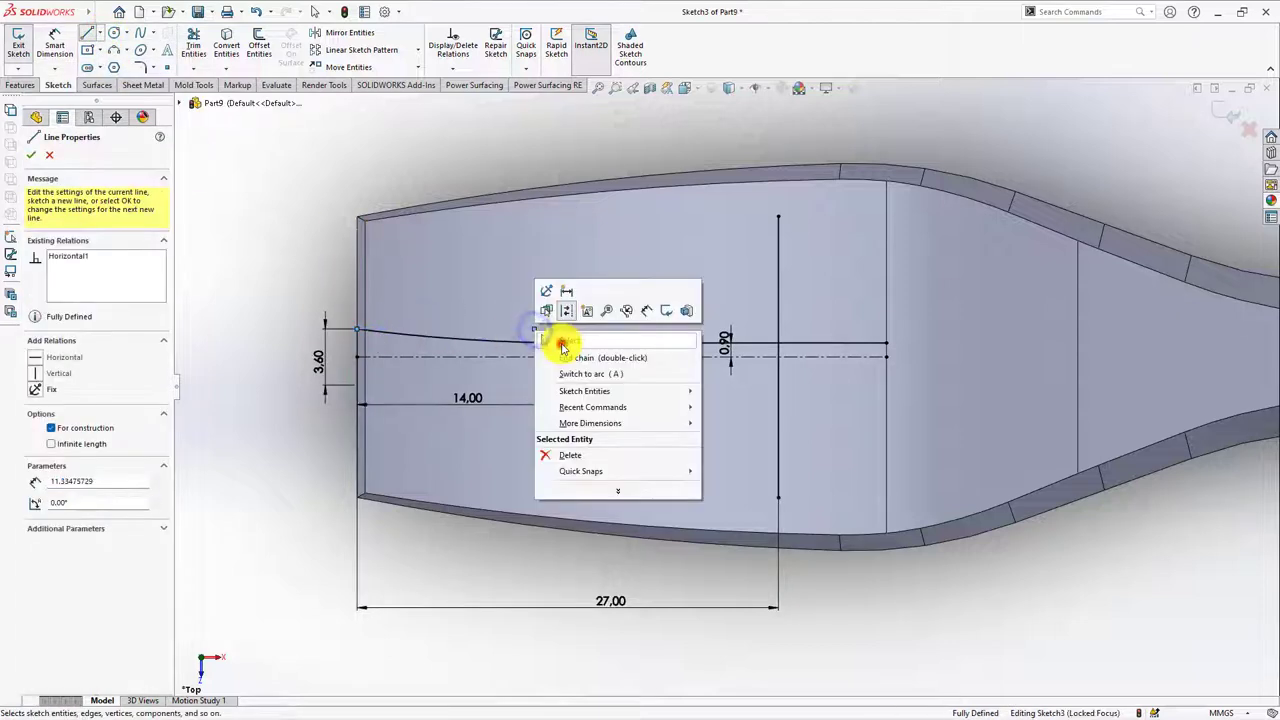
left_click(570, 349)
left_click(268, 42)
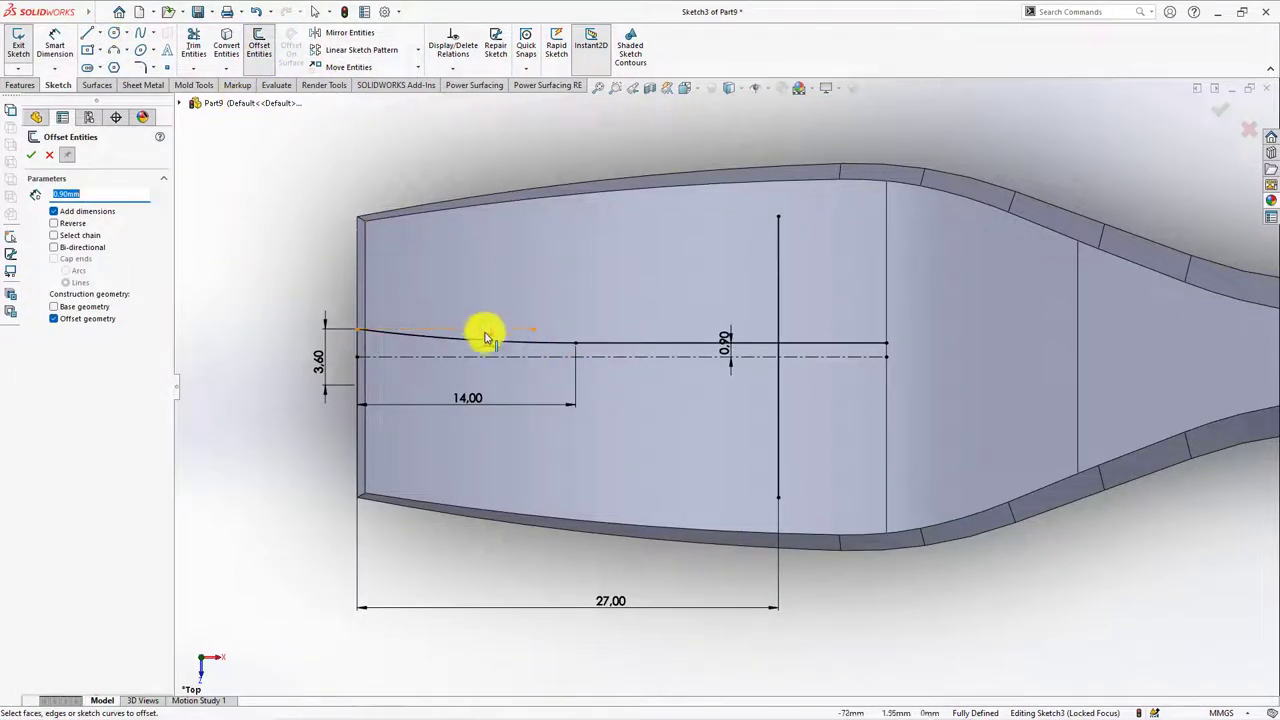
left_click(55, 228)
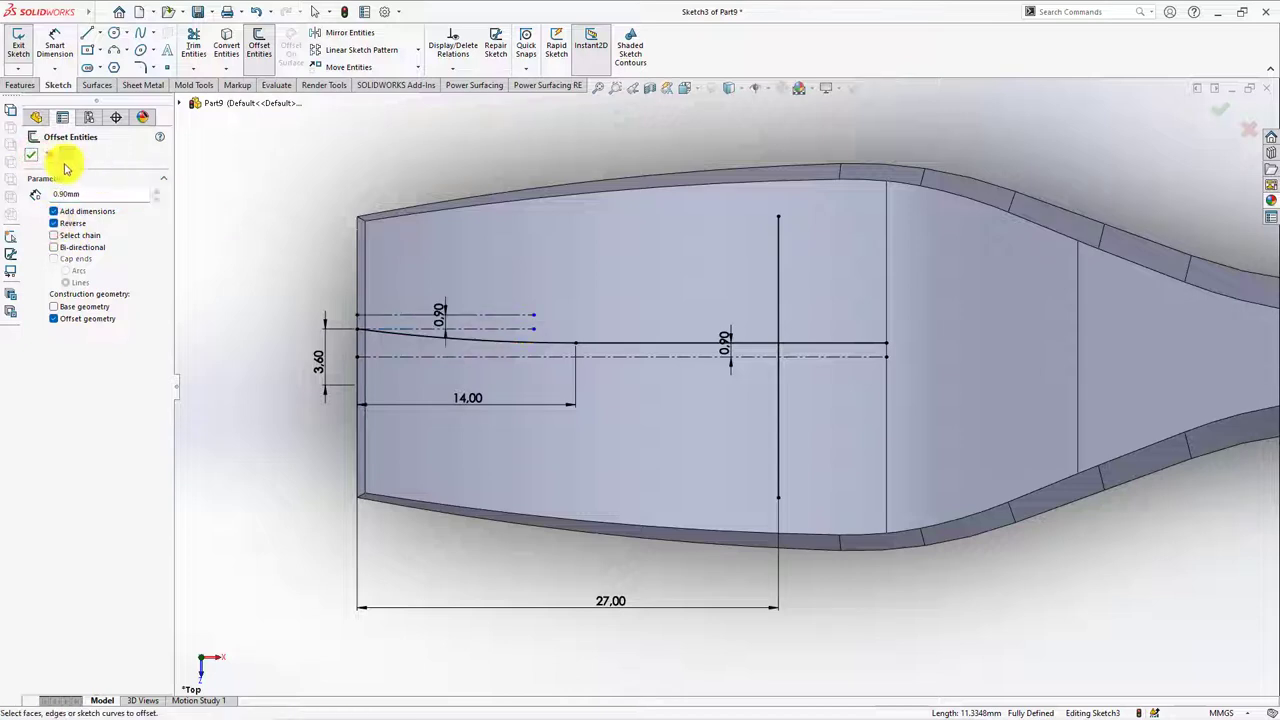
left_click(31, 154)
Mirror the curved and straight tine edges about the offset line
left_click(337, 37)
left_click(551, 337)
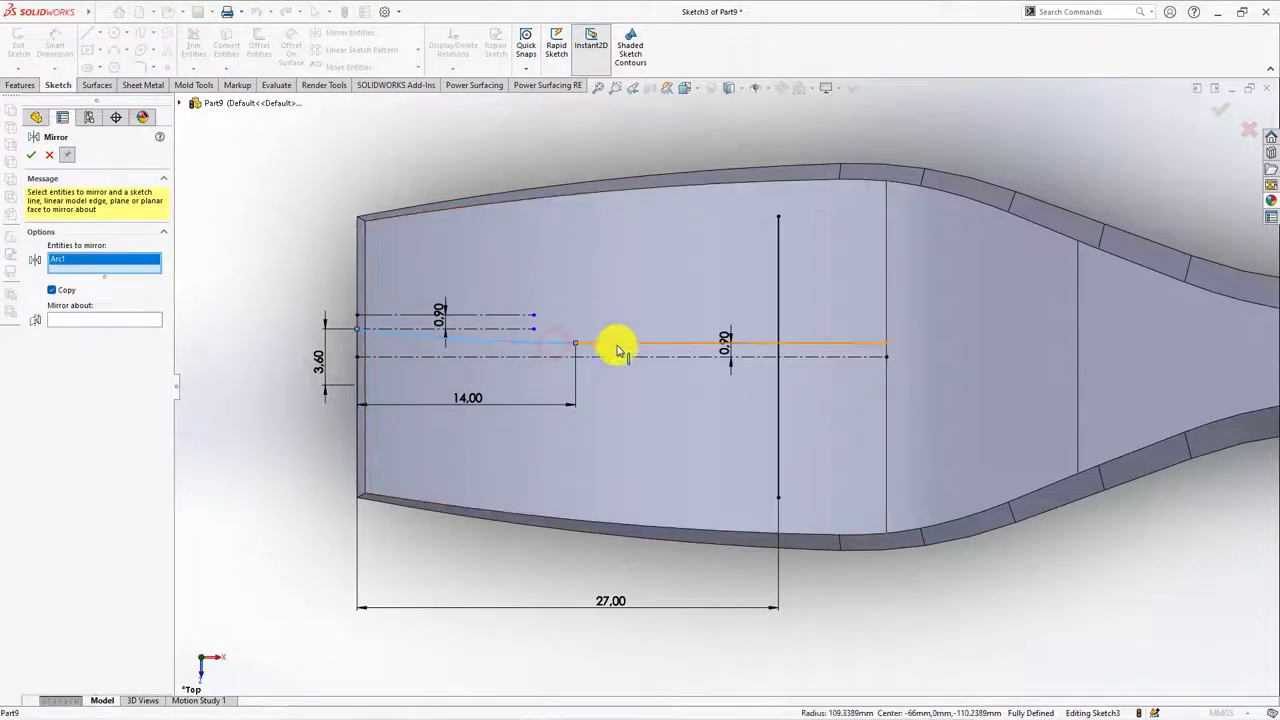
left_click(614, 344)
left_click(113, 331)
left_click(494, 316)
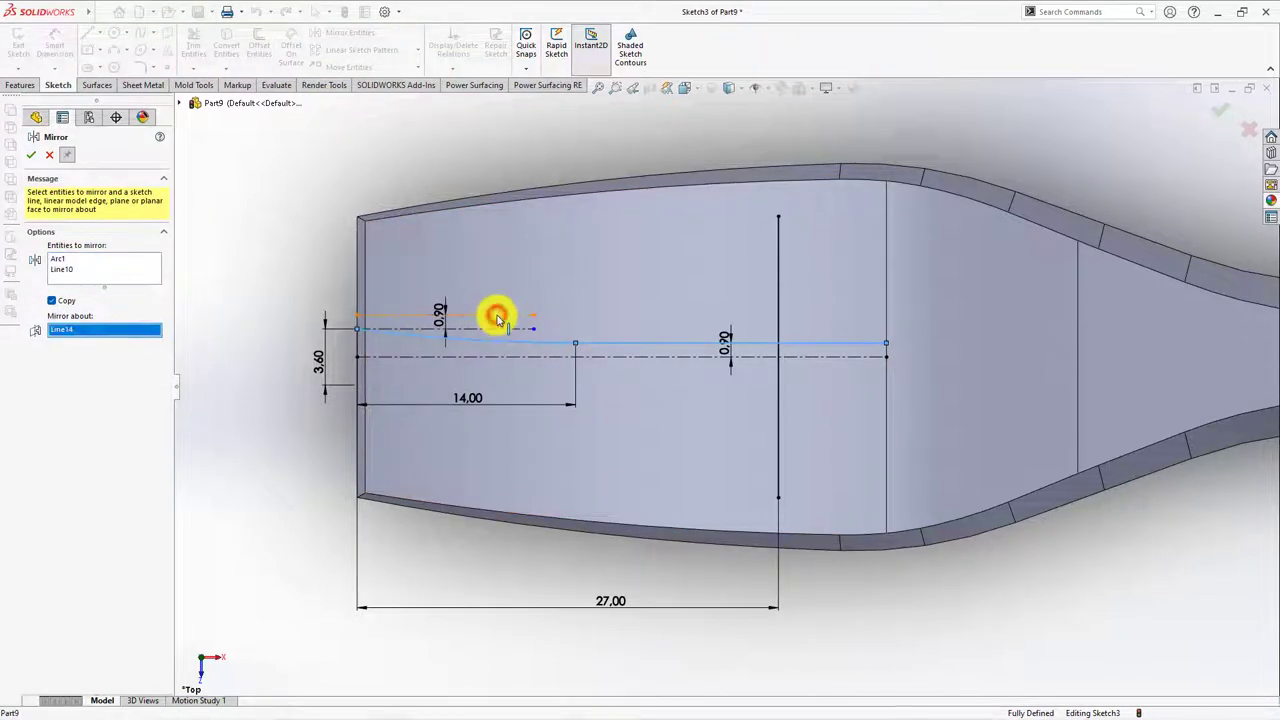
left_click(58, 165)
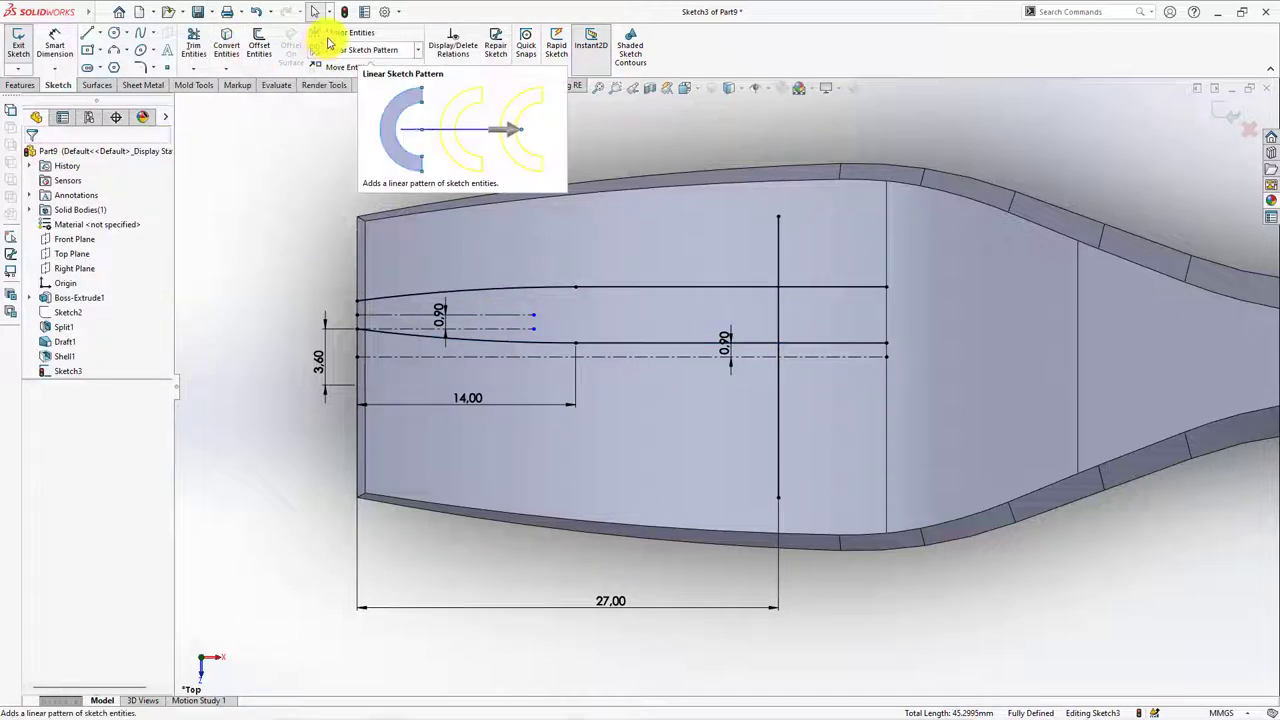
Offset the new upper tine edge another 0.90 mm upward
left_click(258, 45)
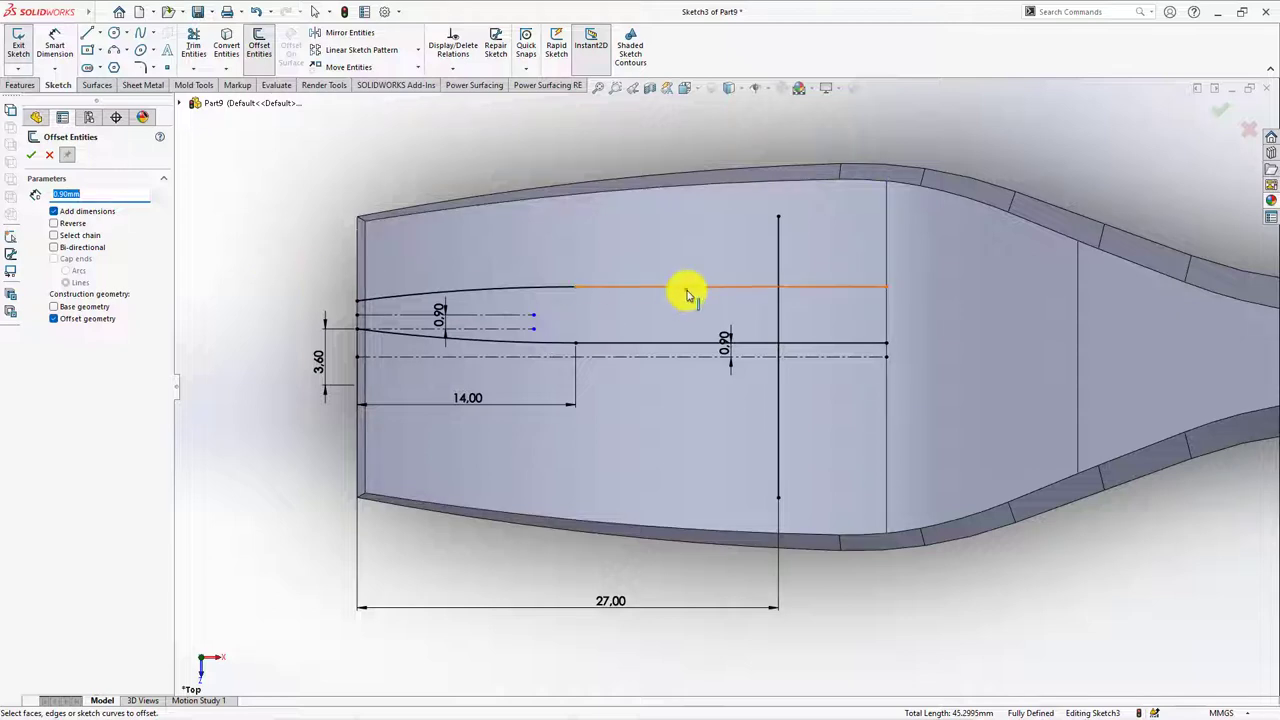
left_click(686, 288)
left_click(54, 223)
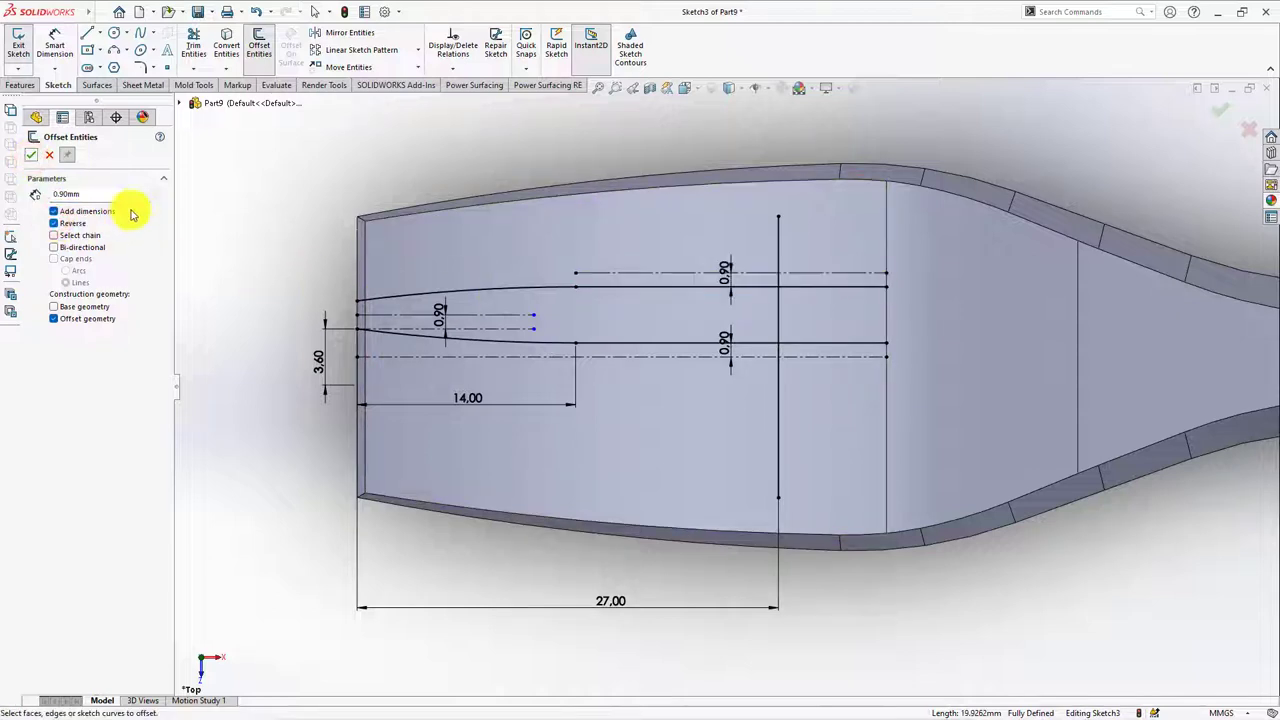
left_click(31, 154)
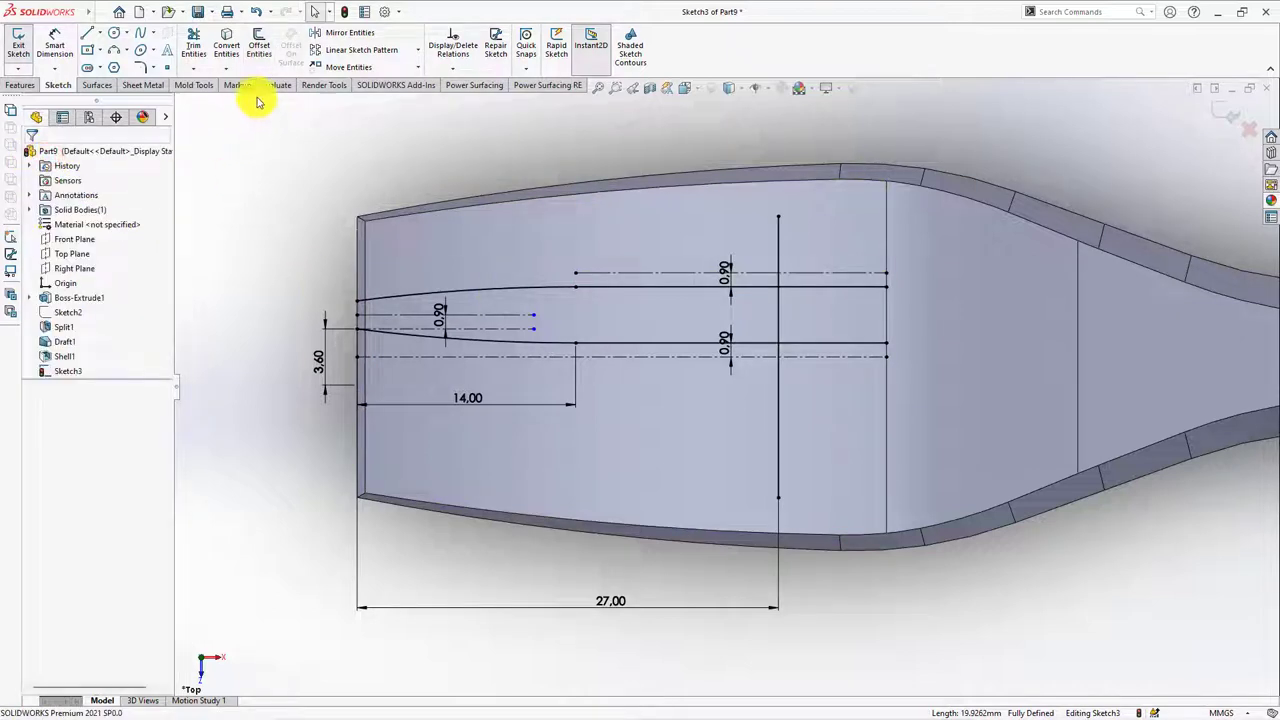
Mirror the upper curved and straight tine edges about the newest offset line
left_click(340, 32)
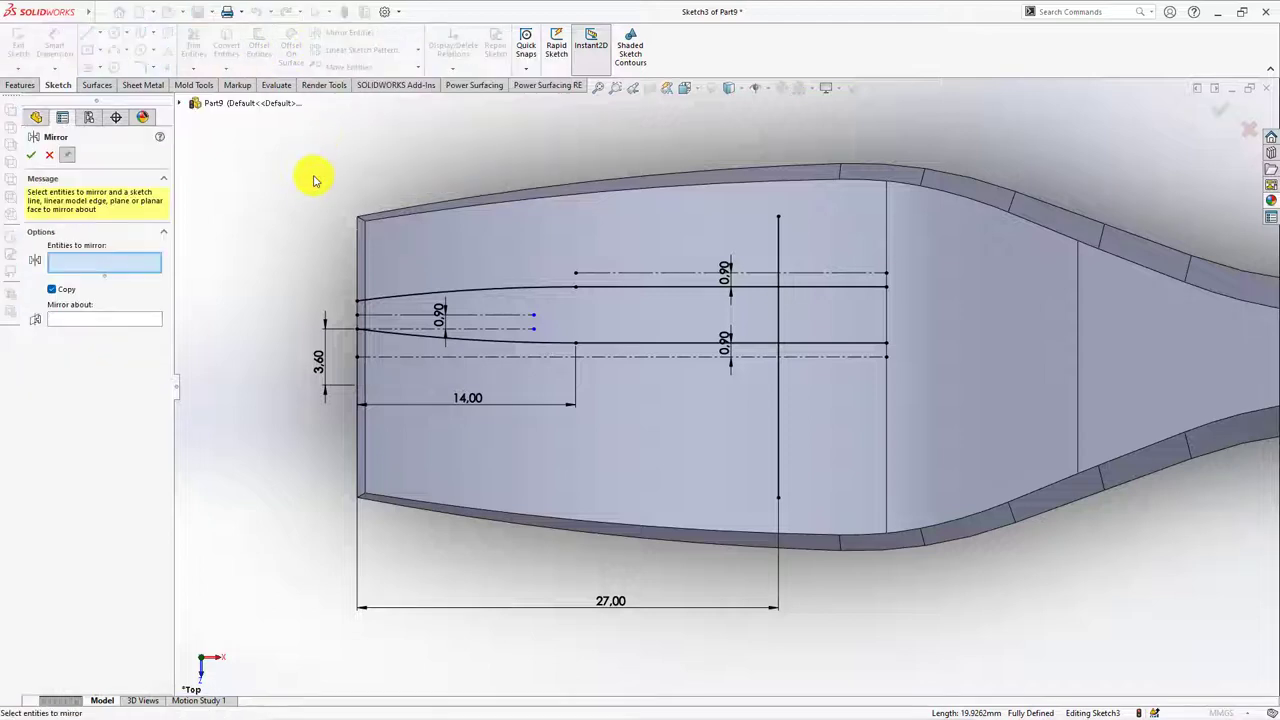
left_click(502, 288)
left_click(623, 287)
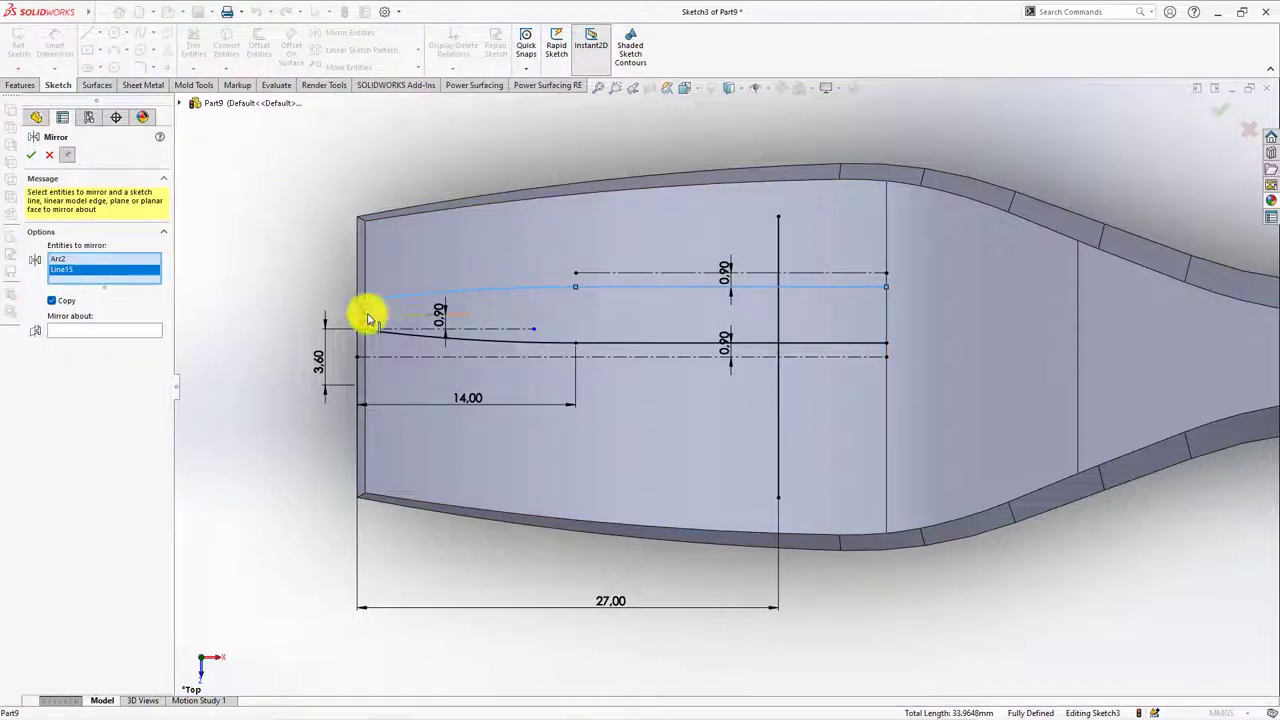
left_click(127, 330)
left_click(600, 272)
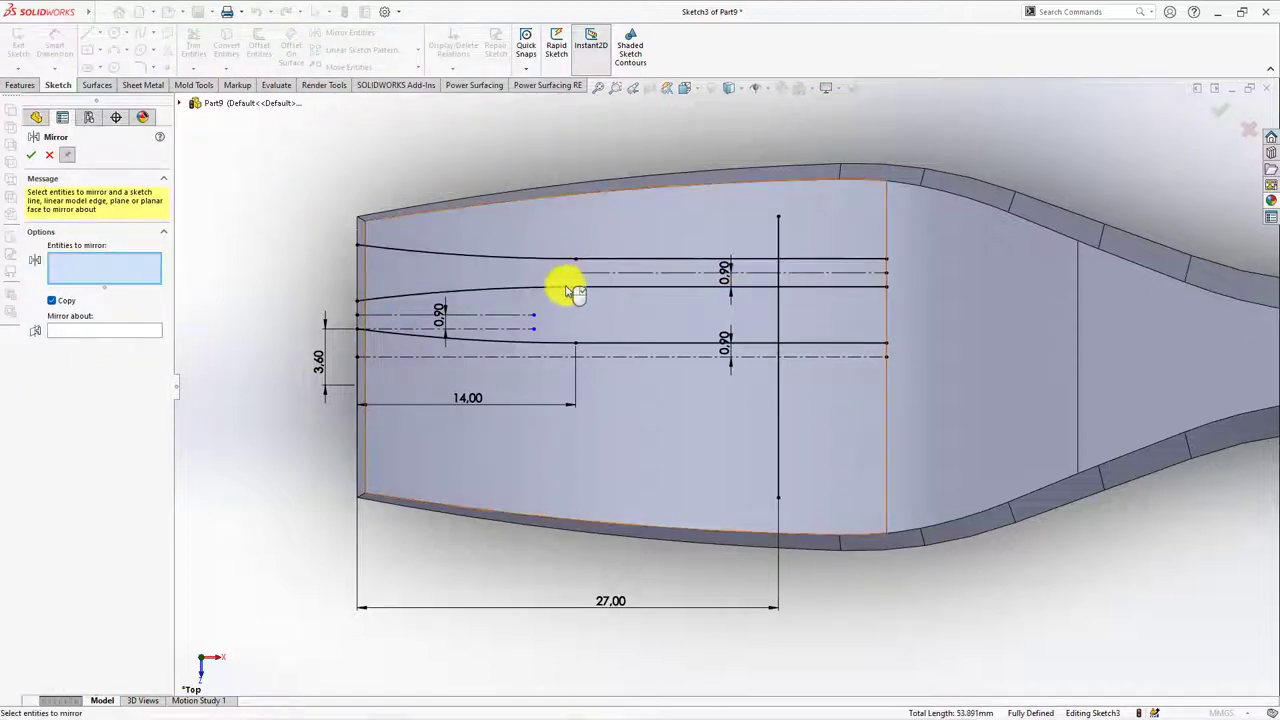
Mirror all six upper tine edges below the fork's central centerline
left_click(508, 257)
left_click(614, 259)
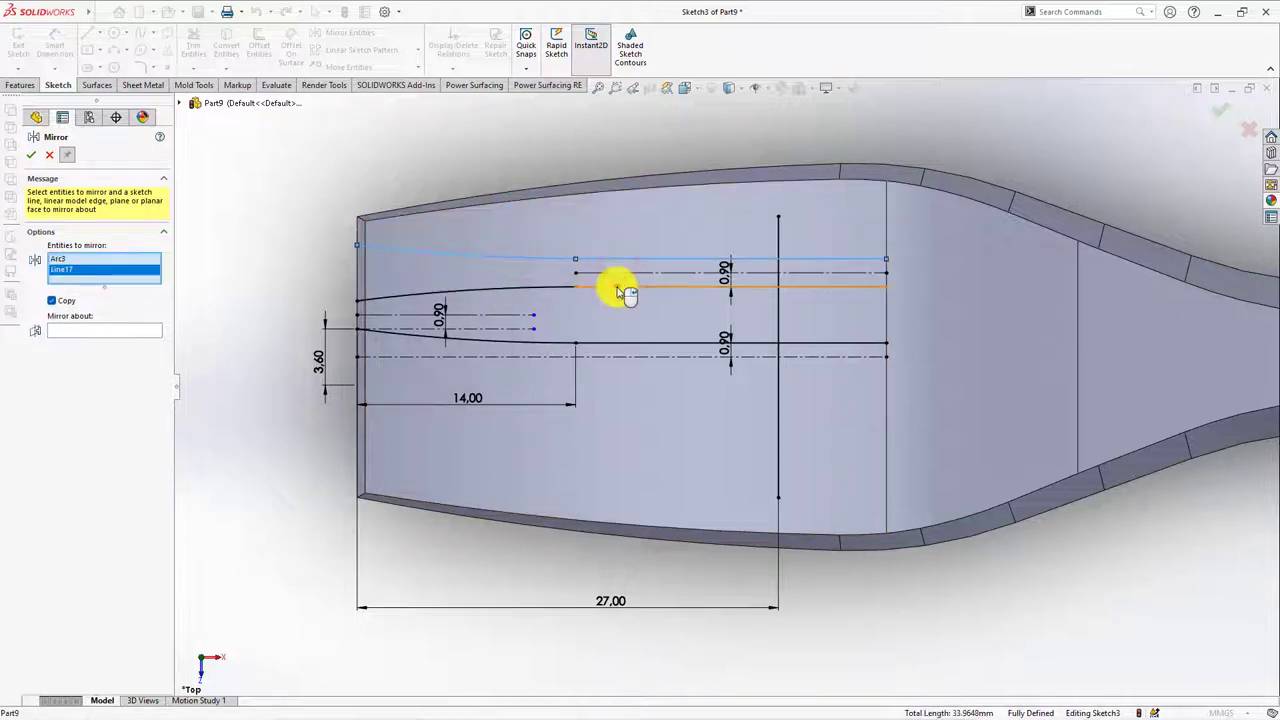
left_click(617, 287)
left_click(553, 289)
left_click(563, 342)
left_click(611, 343)
left_click(126, 372)
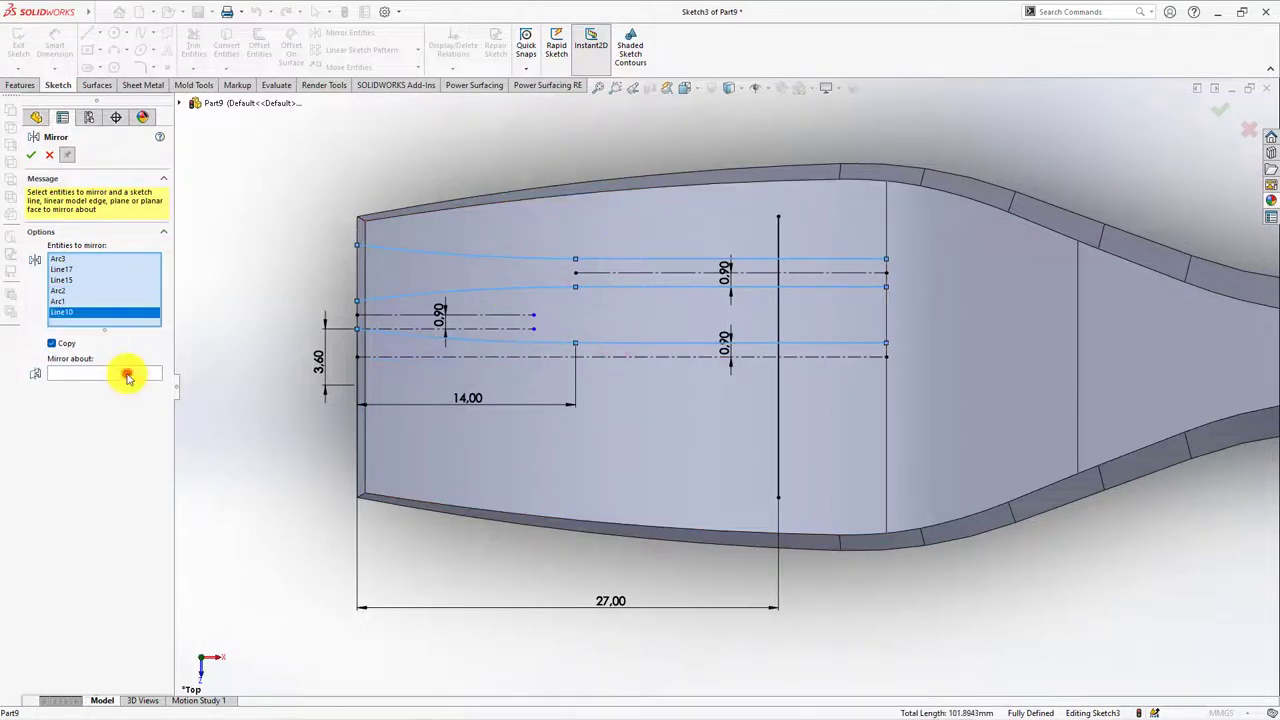
left_click(549, 359)
Confirm the mirrored lower edges and power-trim the line ends past the 27 mm line
left_click(30, 160)
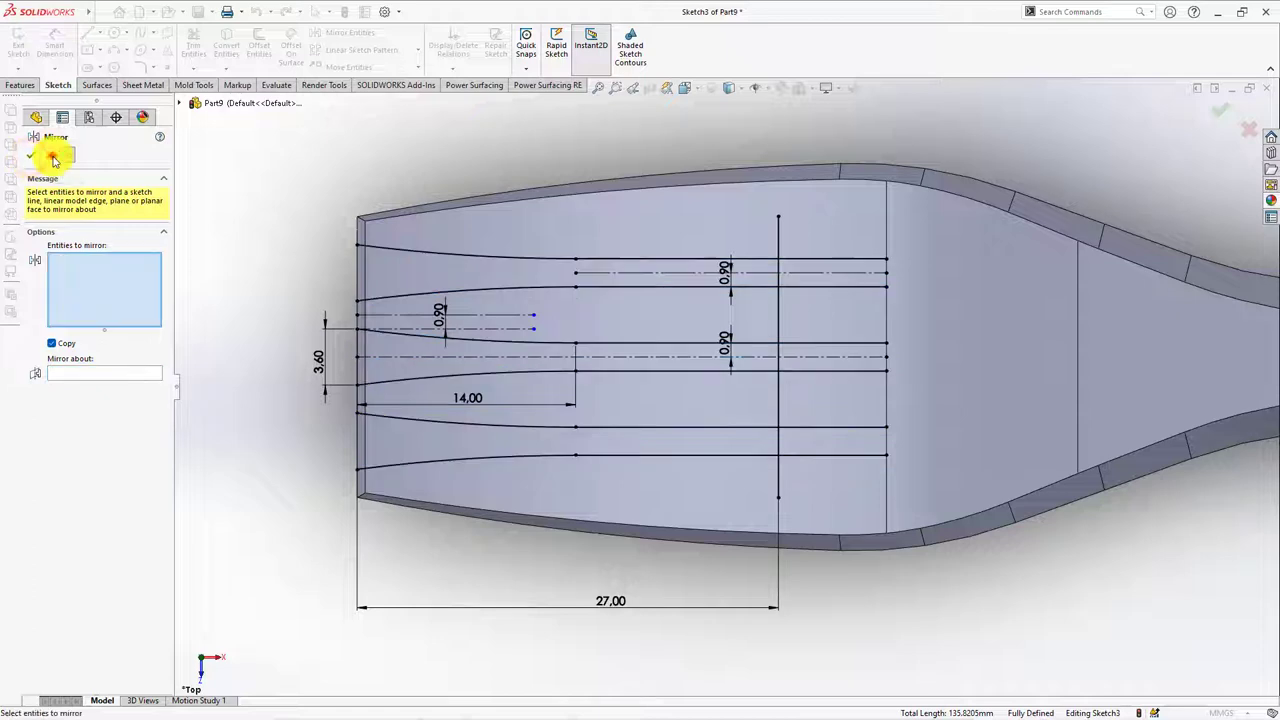
left_click(194, 44)
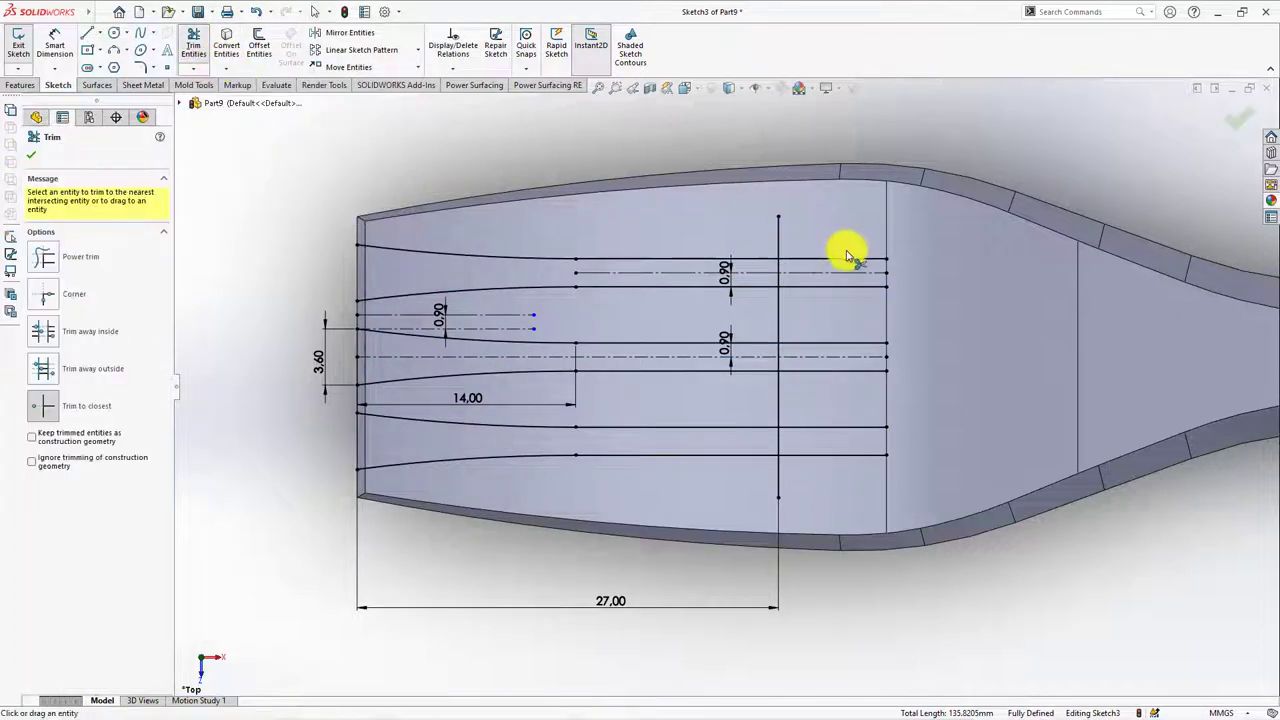
mouse_move(835, 290)
left_mouse_down()
mouse_move(820, 438)
mouse_move(786, 471)
mouse_move(782, 253)
left_mouse_up()
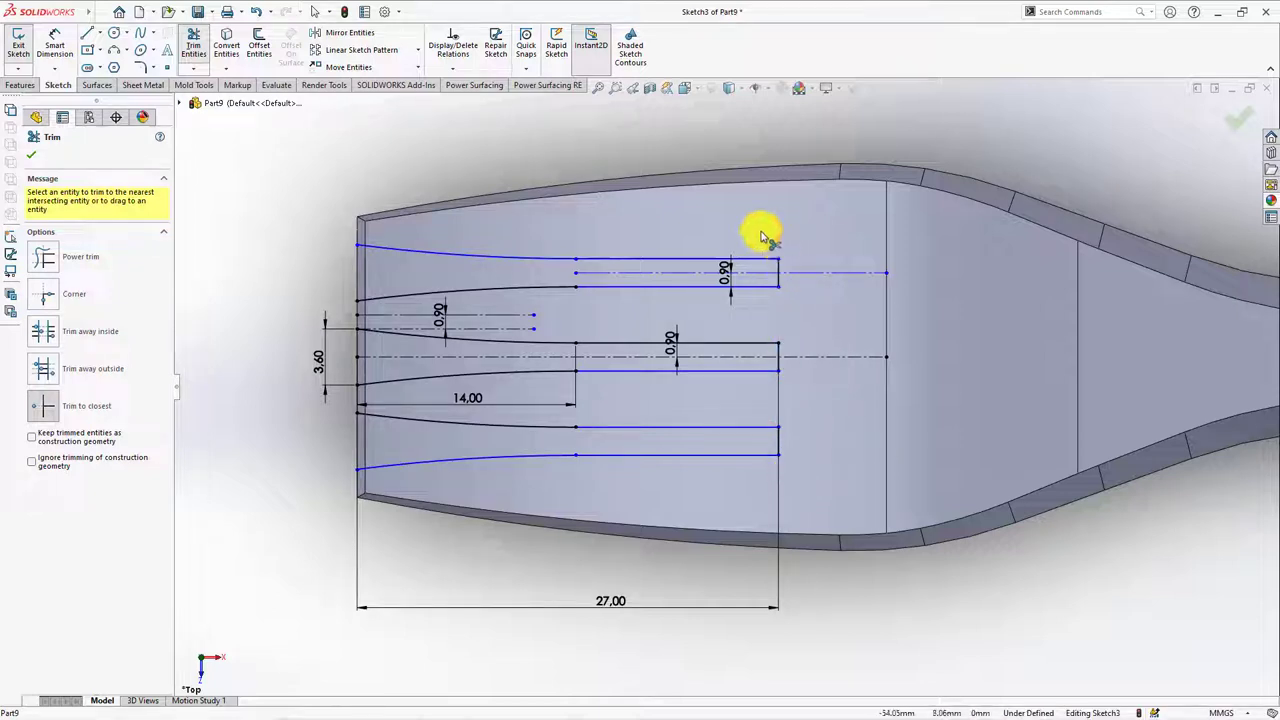
left_click(31, 155)
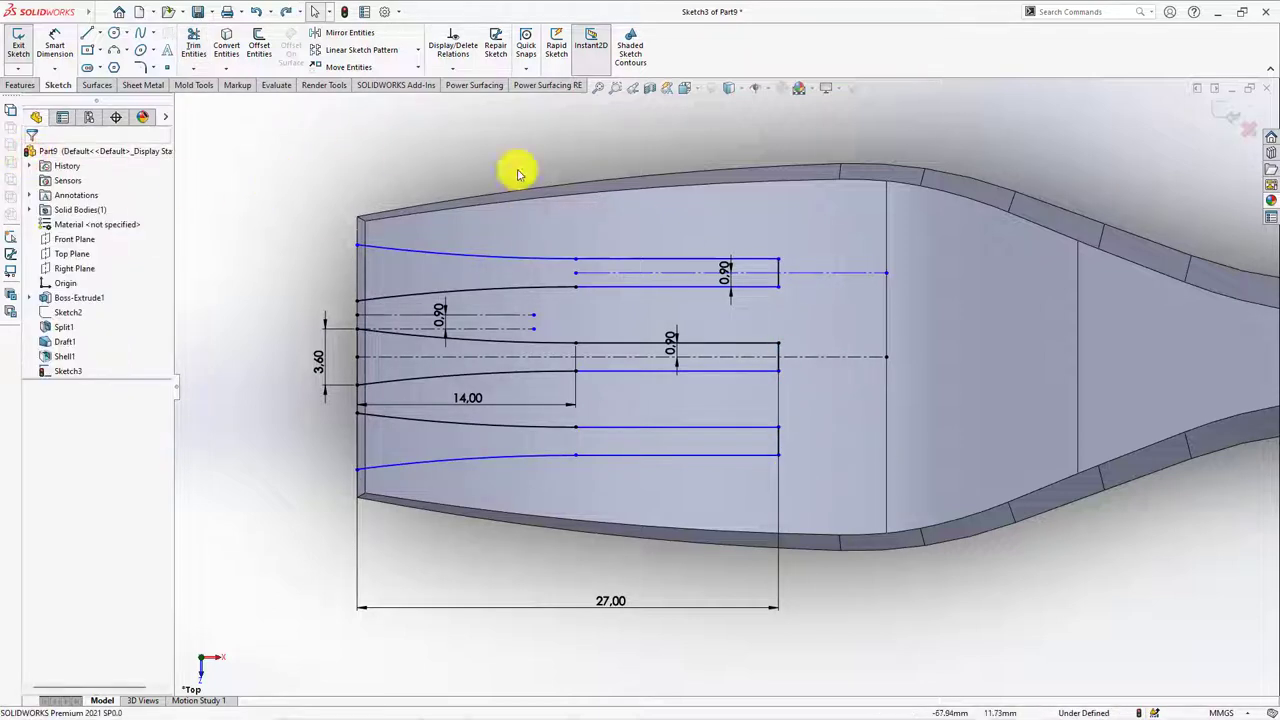
Make the construction line and the upper and lower tine lines horizontal to fully define the sketch
left_click(814, 272)
left_click(855, 213)
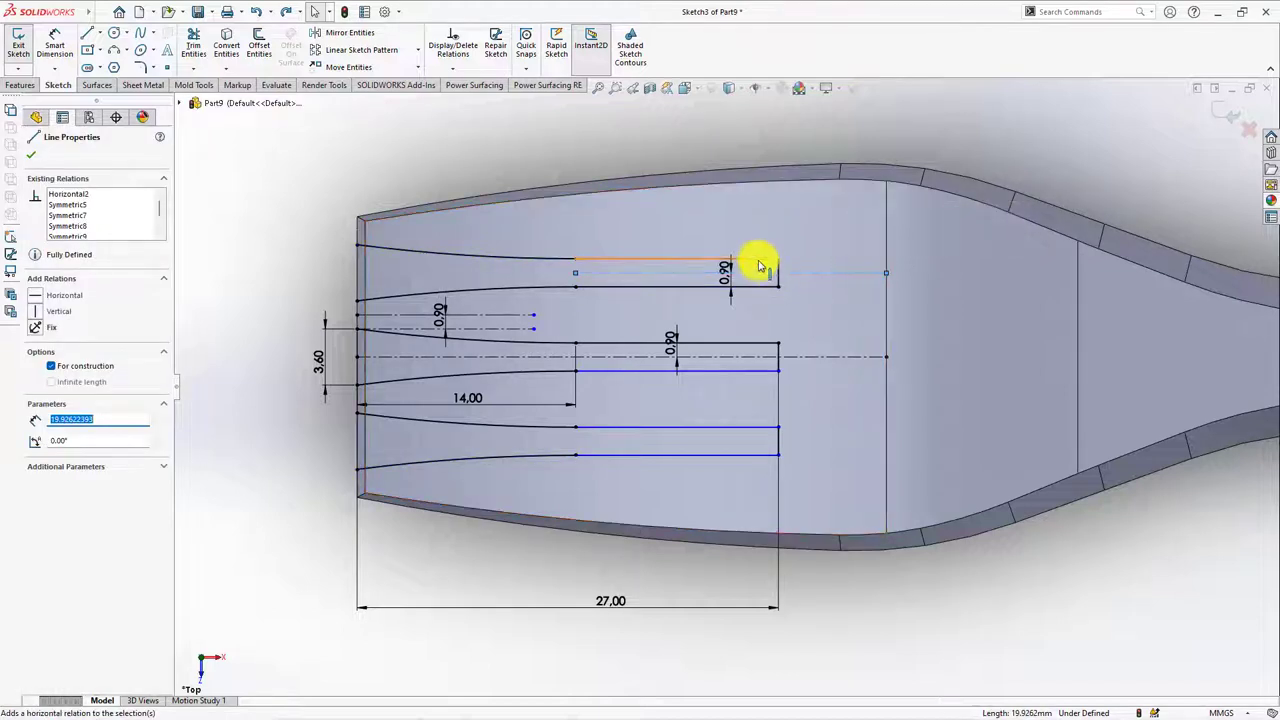
left_click(758, 260)
left_click(799, 200)
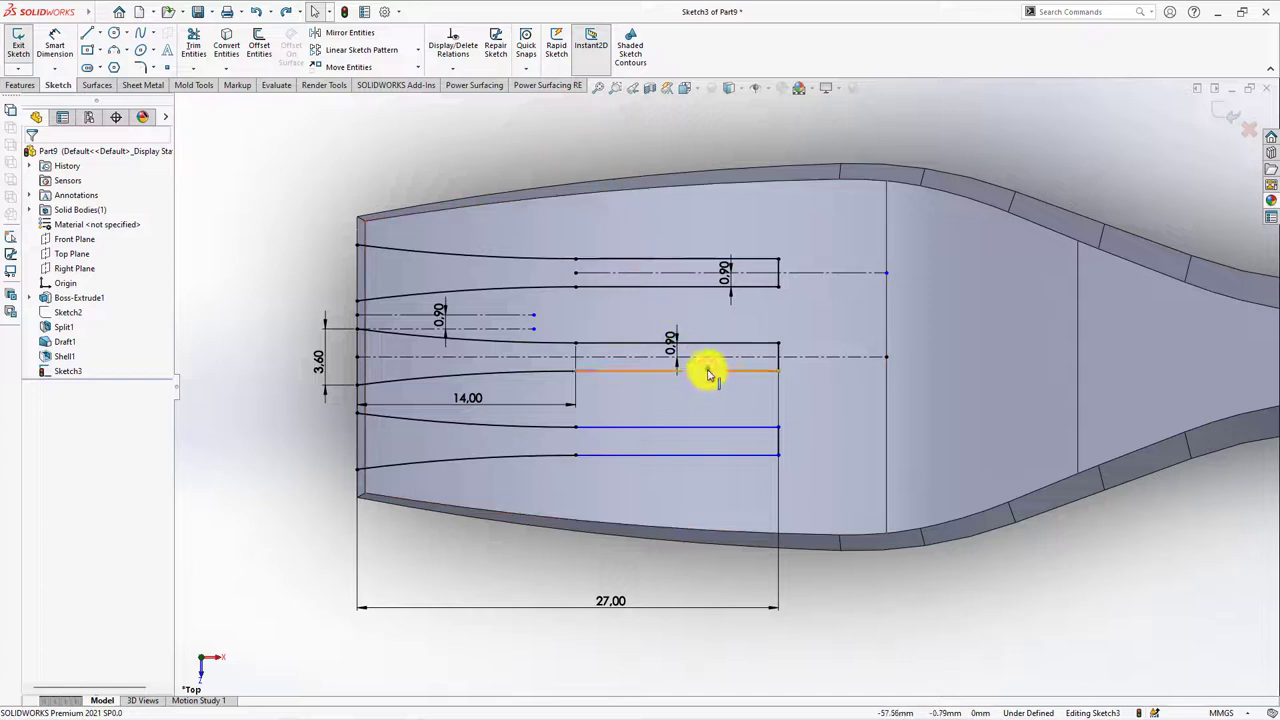
left_click(708, 371)
left_click(729, 427)
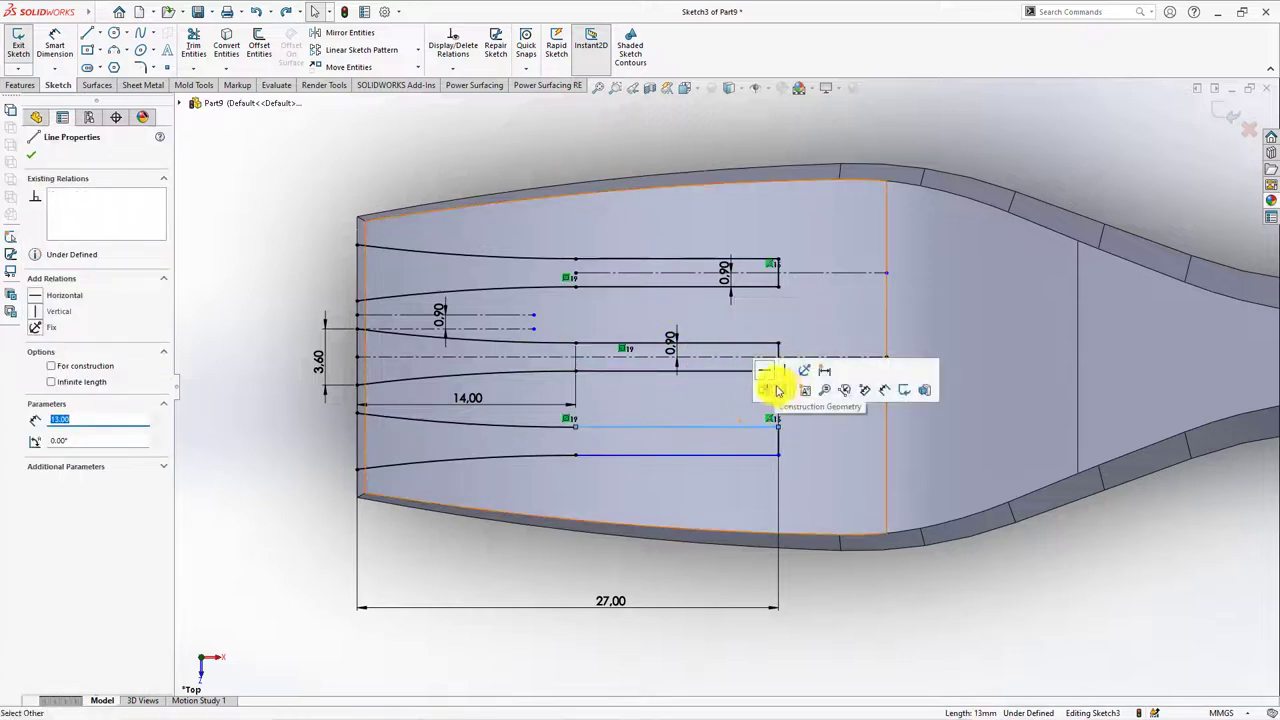
left_click(737, 455)
left_click(777, 394)
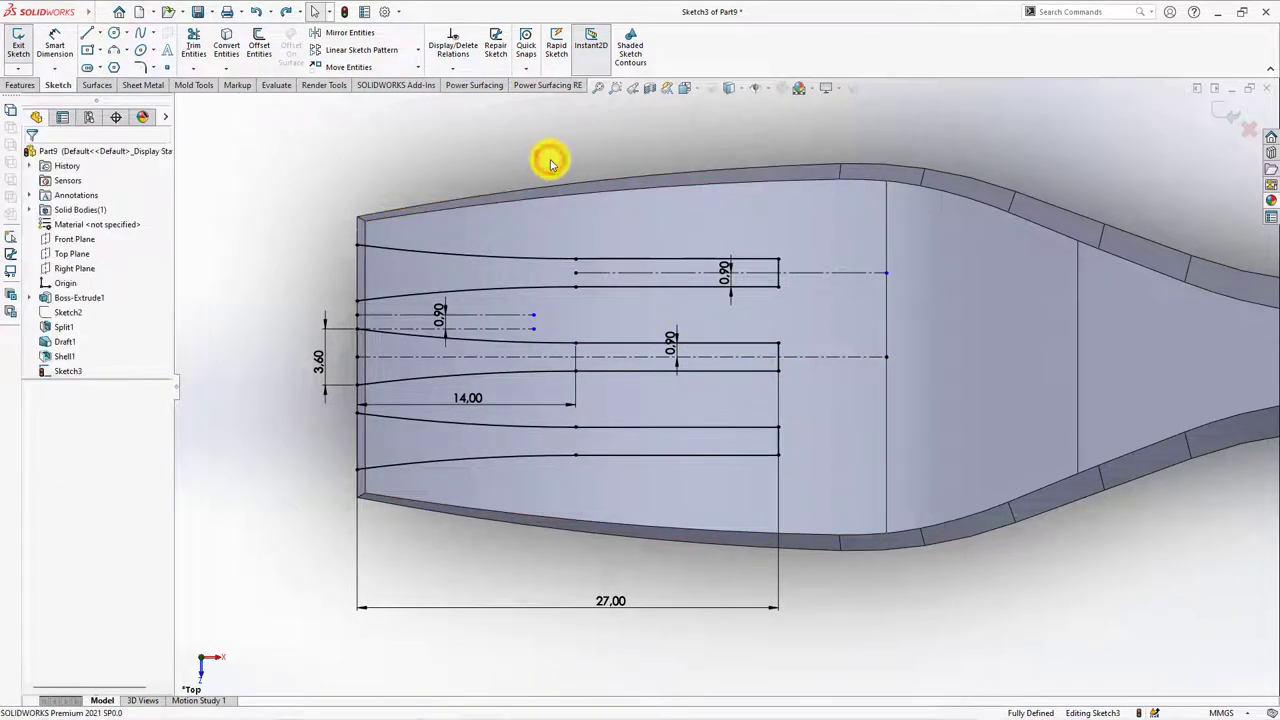
Split the part with Sketch3 and cut away the three slot bodies, leaving four tines
left_click(19, 85)
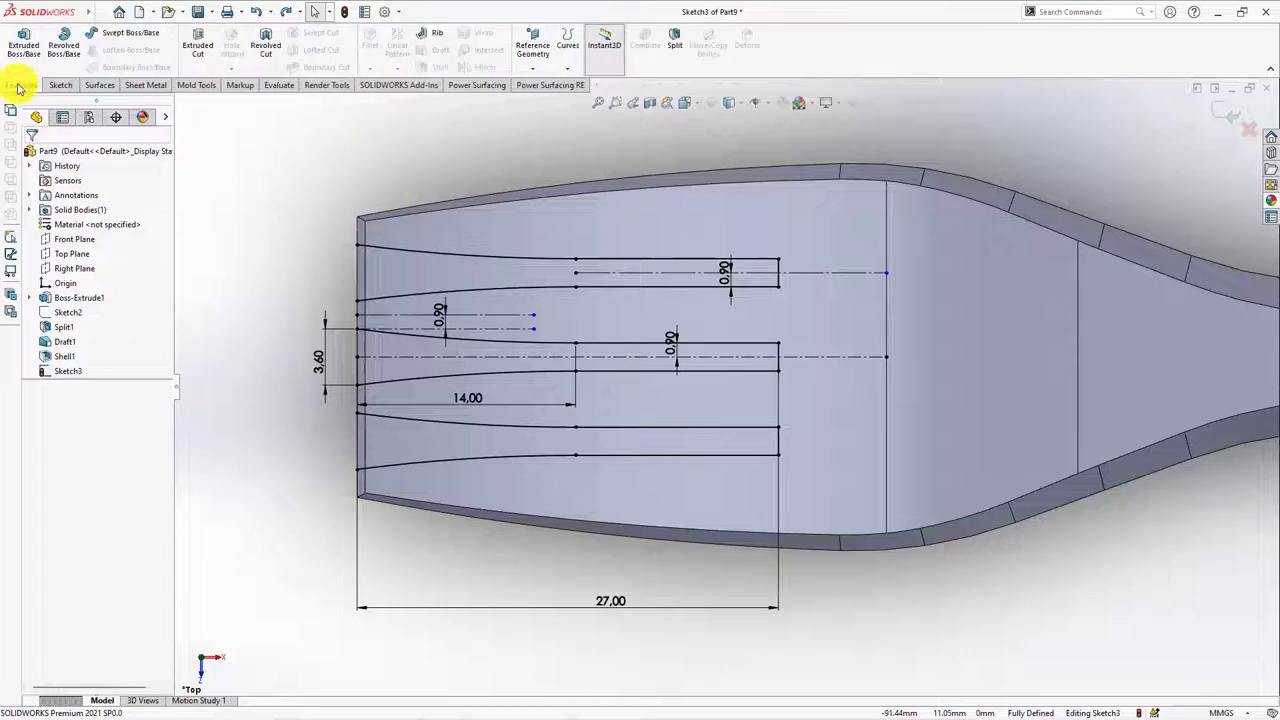
left_click(673, 50)
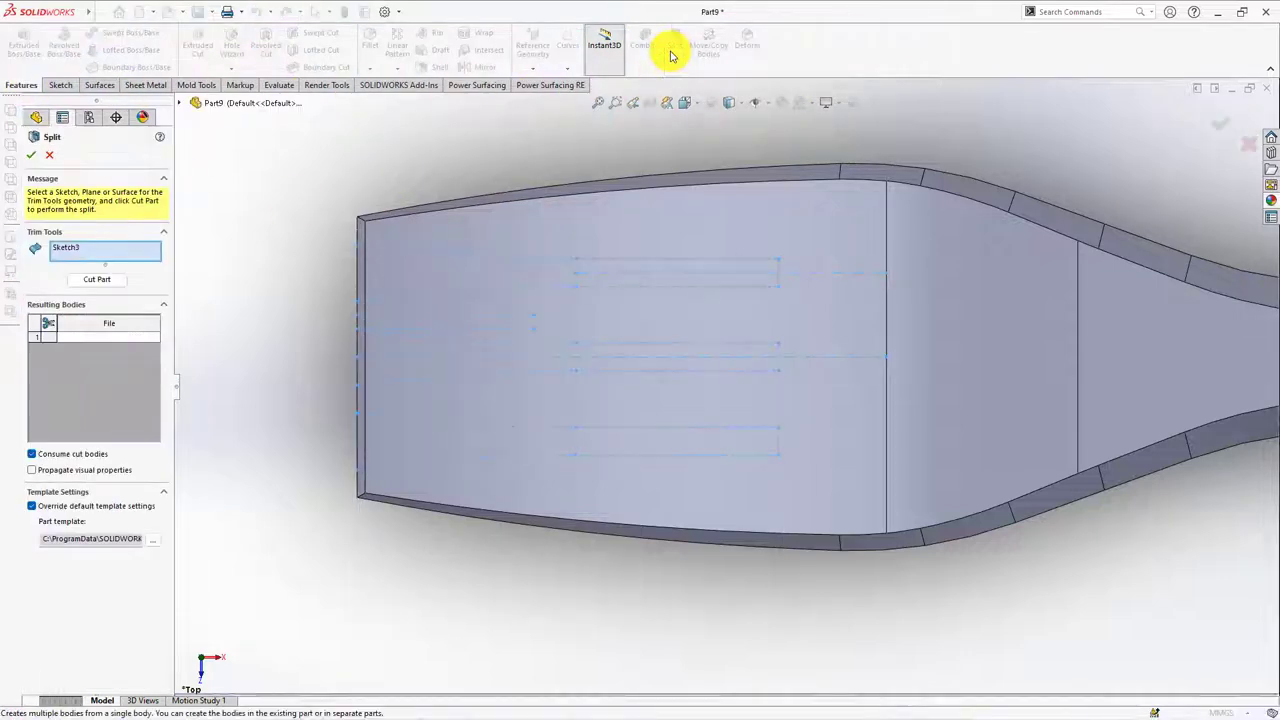
left_click(104, 283)
left_click(390, 275)
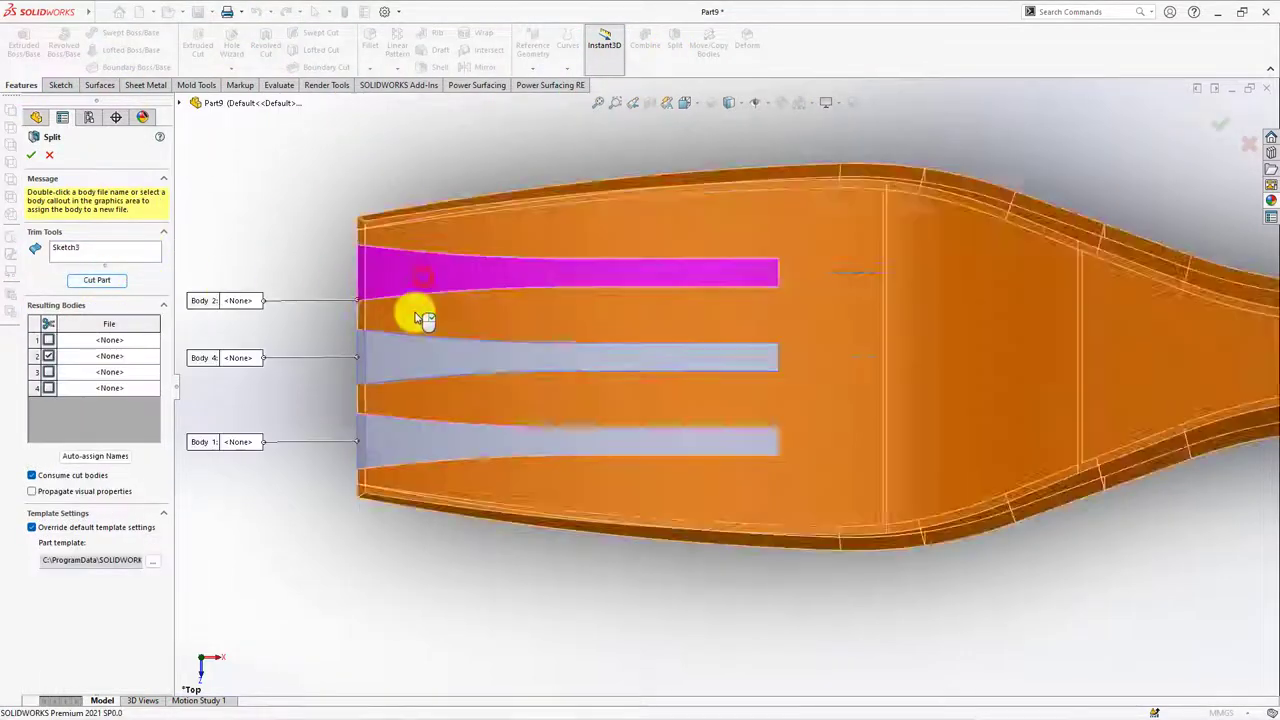
left_click(392, 358)
left_click(383, 447)
mouse_move(34, 486)
middle_mouse_down()
mouse_move(331, 491)
mouse_move(5, 207)
middle_mouse_up()
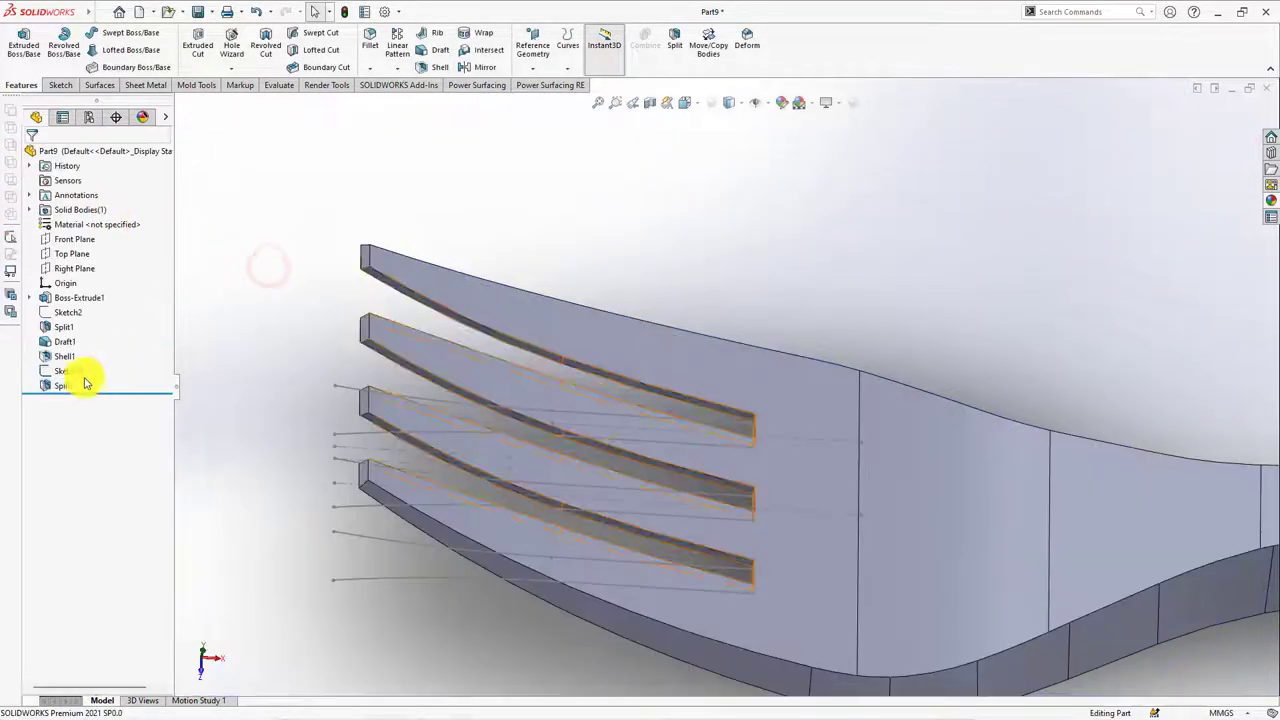
left_click(62, 370)
left_click(267, 350)
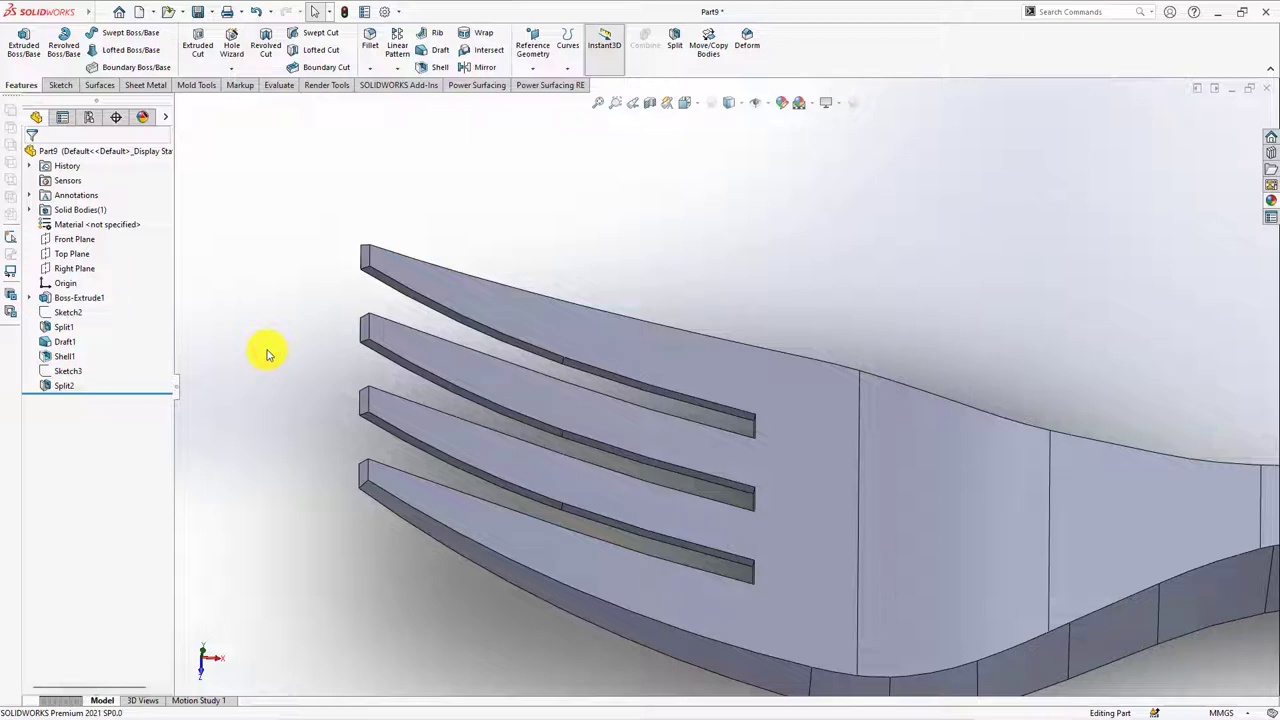
mouse_move(267, 353)
middle_mouse_down()
mouse_move(266, 423)
mouse_move(466, 389)
mouse_move(272, 345)
mouse_move(414, 82)
middle_mouse_up()
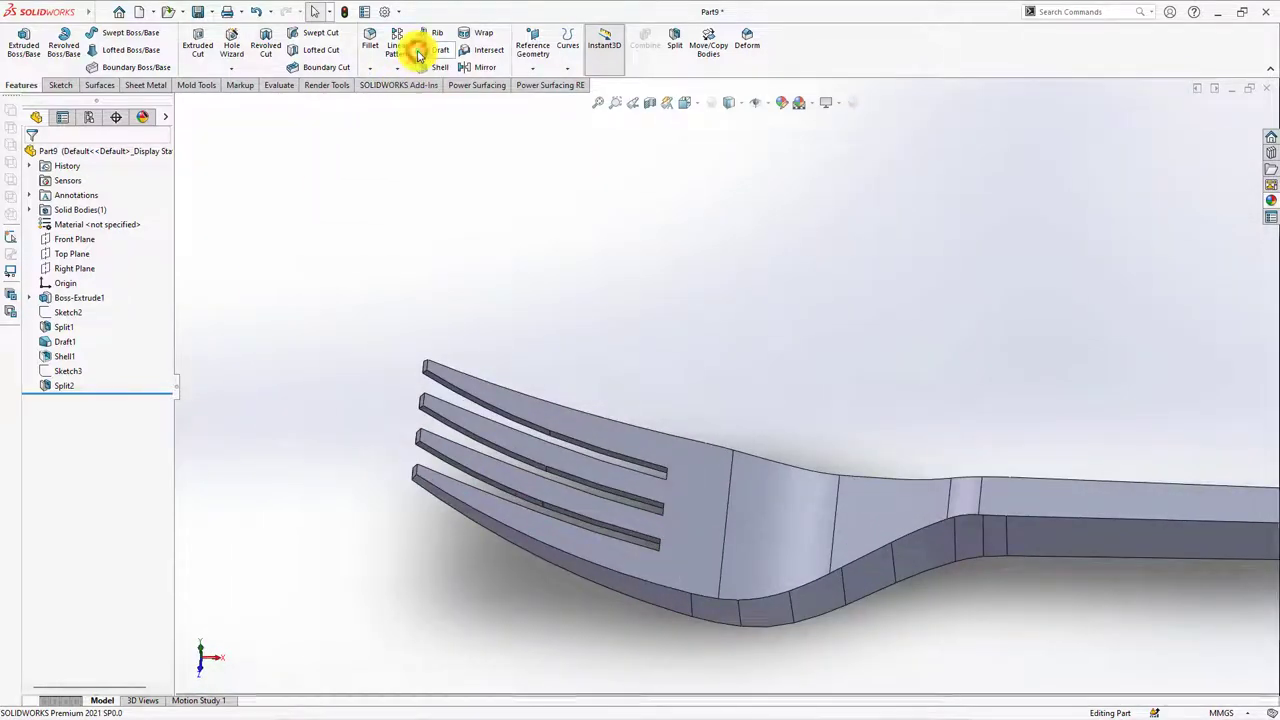
left_click(418, 55)
Set the draft's pull direction to the Top Plane and pick parting-line edges on the first tines
left_click(181, 108)
left_click(222, 208)
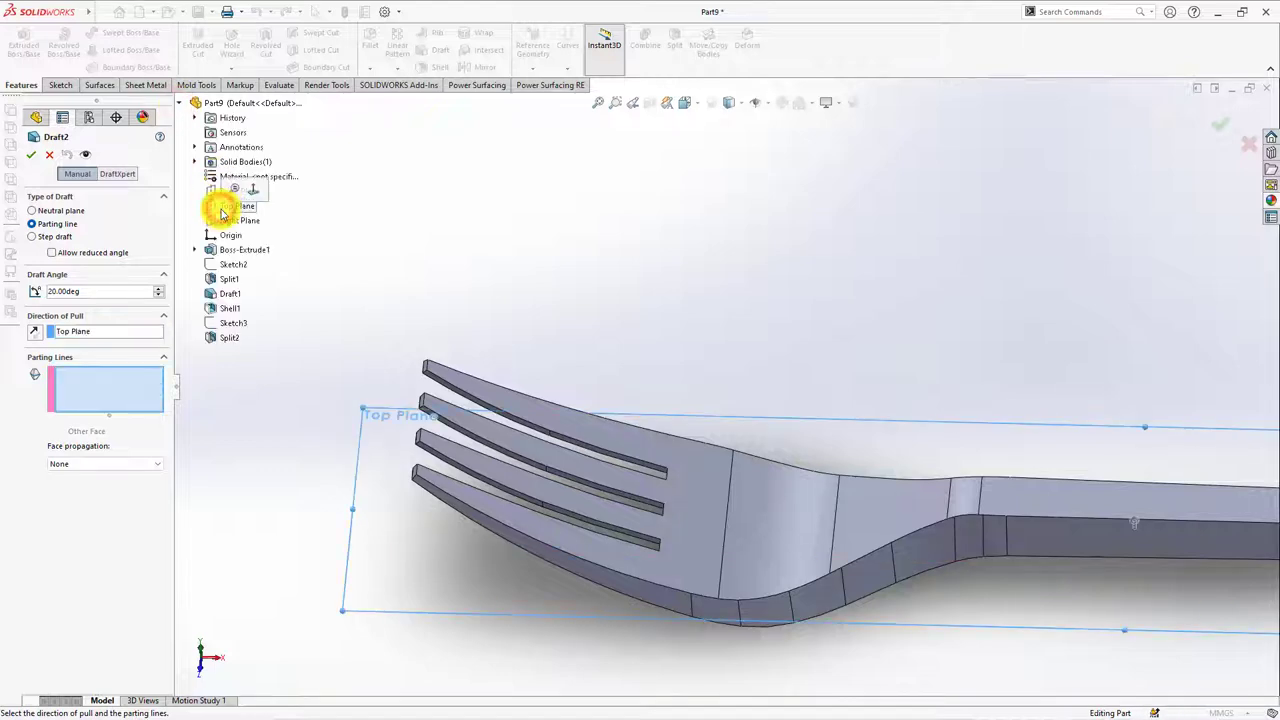
scroll(467, 484, "down", 3)
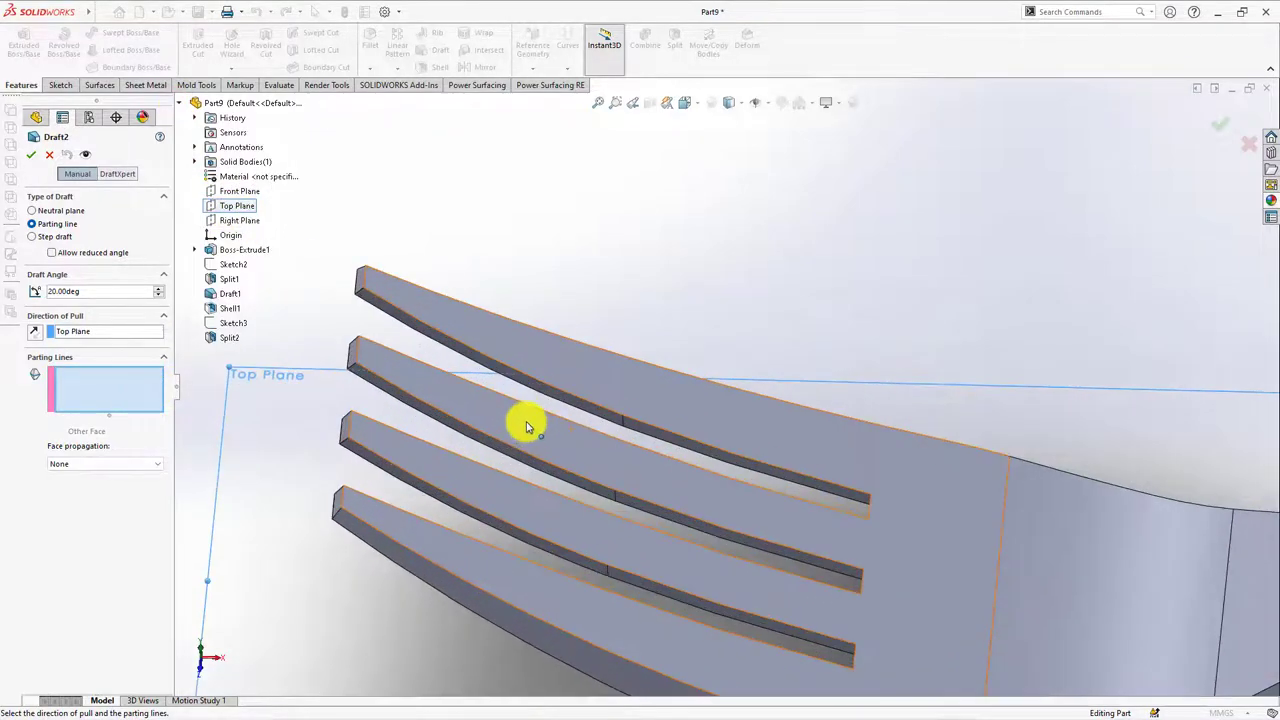
scroll(523, 423, "down", 2)
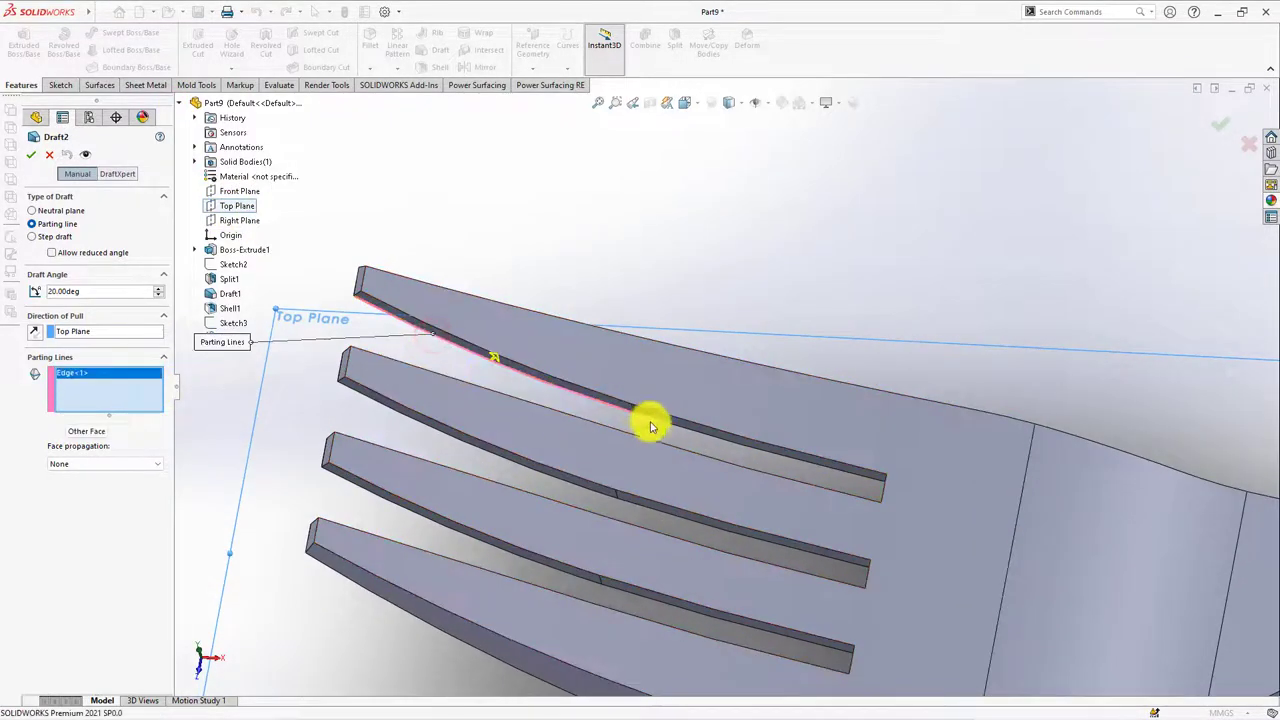
middle_click_drag(820, 483, 877, 531)
left_click(849, 480)
middle_click_drag(849, 480, 834, 509)
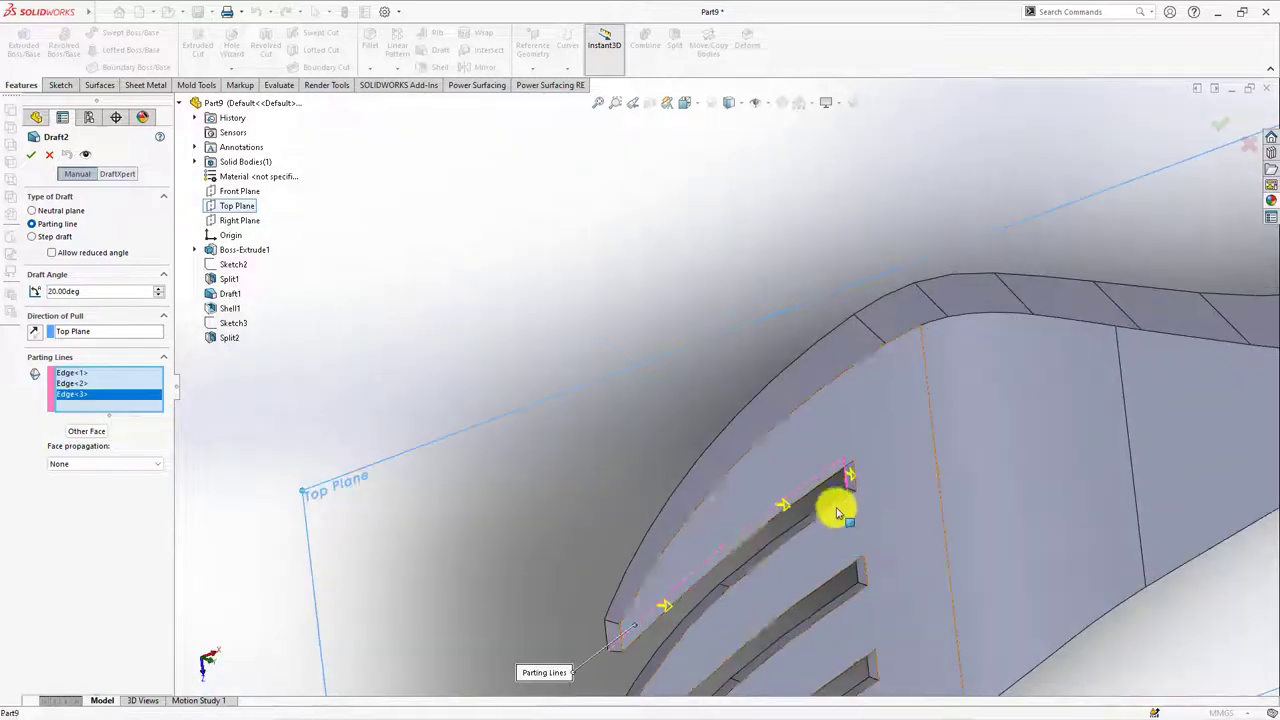
left_click(724, 596)
left_click(720, 598)
mouse_move(714, 600)
middle_mouse_down()
mouse_move(686, 580)
mouse_move(786, 626)
mouse_move(766, 577)
mouse_move(607, 366)
mouse_move(814, 460)
mouse_move(775, 485)
middle_mouse_up()
left_click(600, 345)
left_click(794, 434)
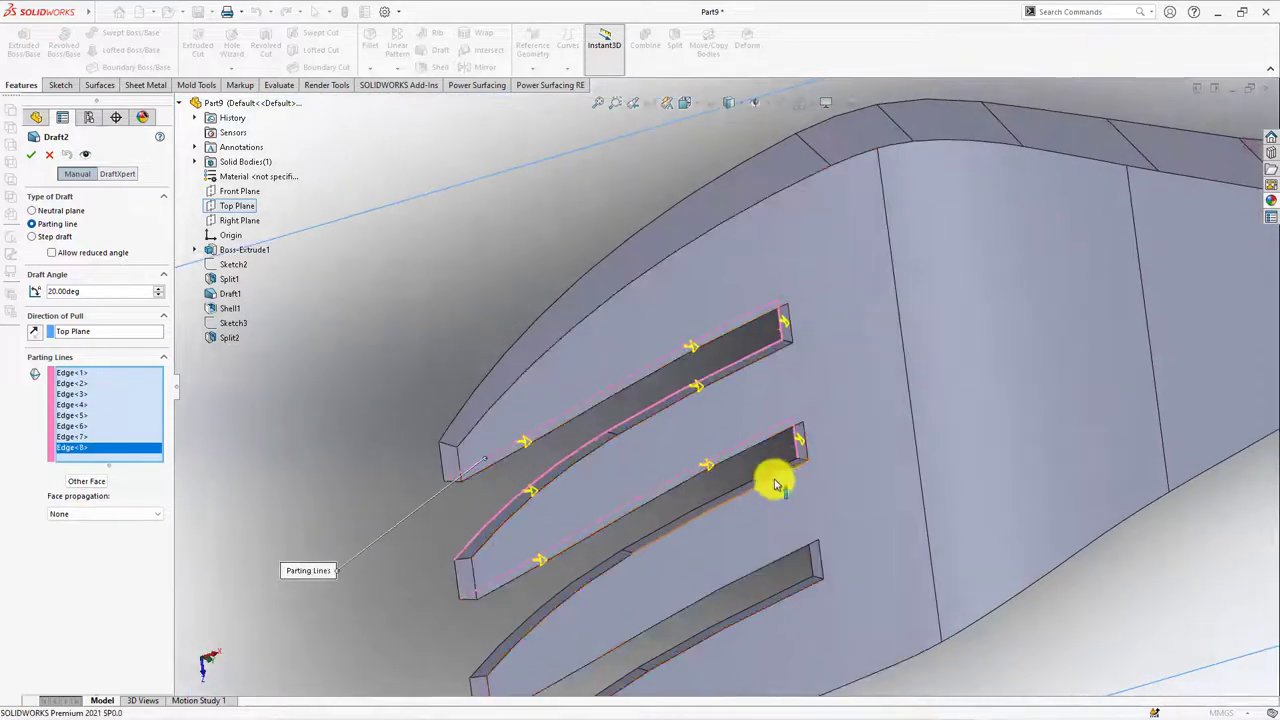
left_click(770, 477)
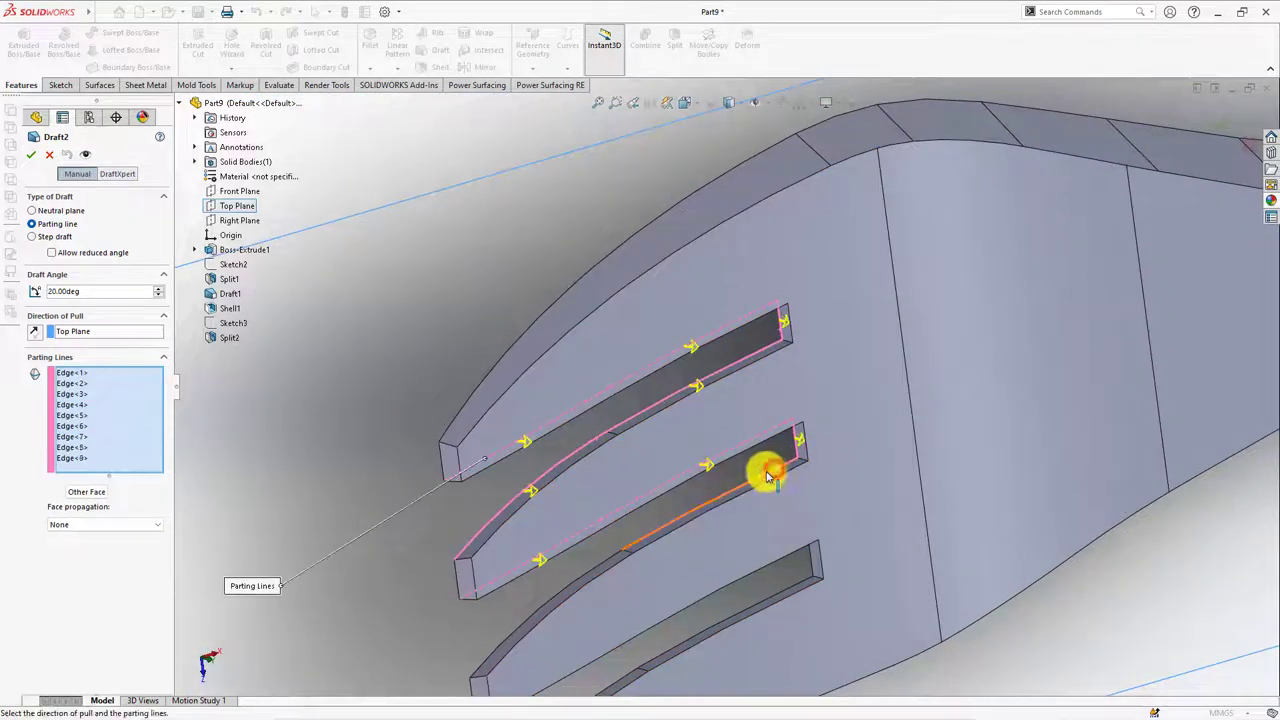
left_click(596, 573)
Add the remaining tine edges as parting lines, apply the 20° draft, and view from the top
mouse_move(594, 571)
middle_mouse_down()
mouse_move(706, 566)
mouse_move(563, 420)
middle_mouse_up()
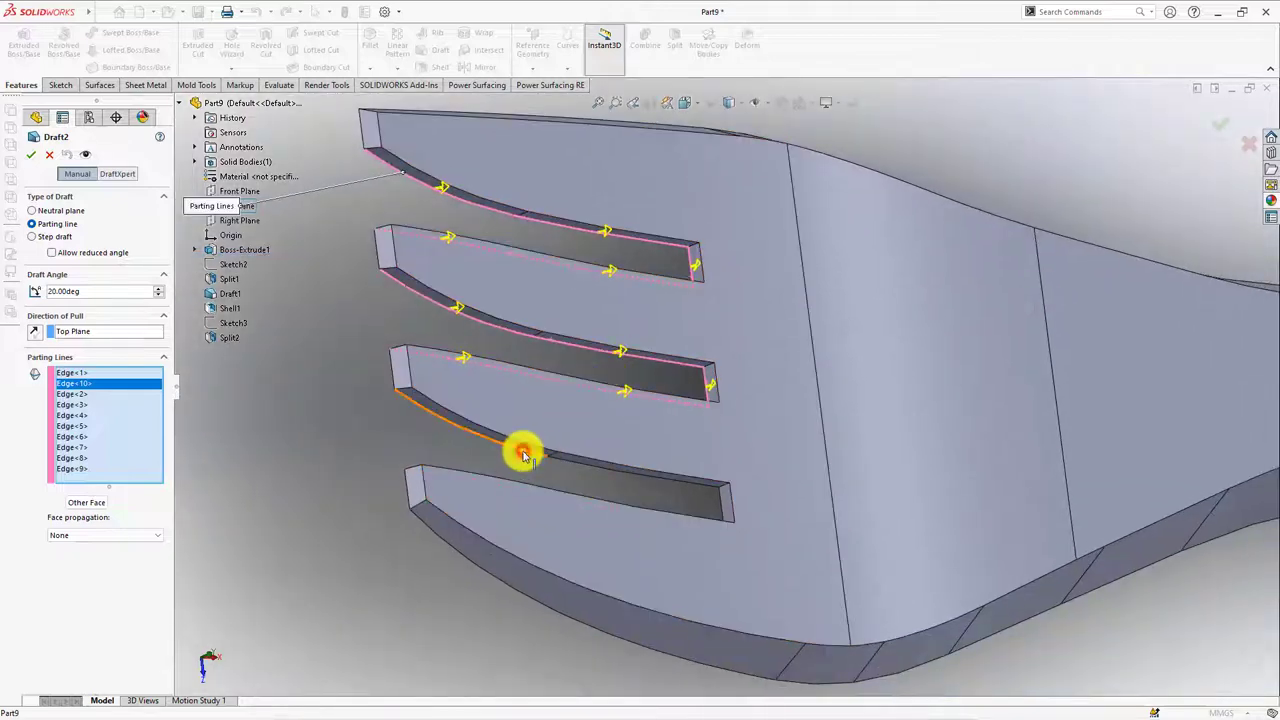
left_click(523, 455)
left_click(580, 466)
left_click(720, 506)
mouse_move(720, 506)
middle_mouse_down()
mouse_move(698, 540)
mouse_move(694, 523)
middle_mouse_up()
left_click(694, 523)
left_click(534, 597)
mouse_move(534, 597)
middle_mouse_down()
mouse_move(606, 560)
mouse_move(440, 475)
middle_mouse_up()
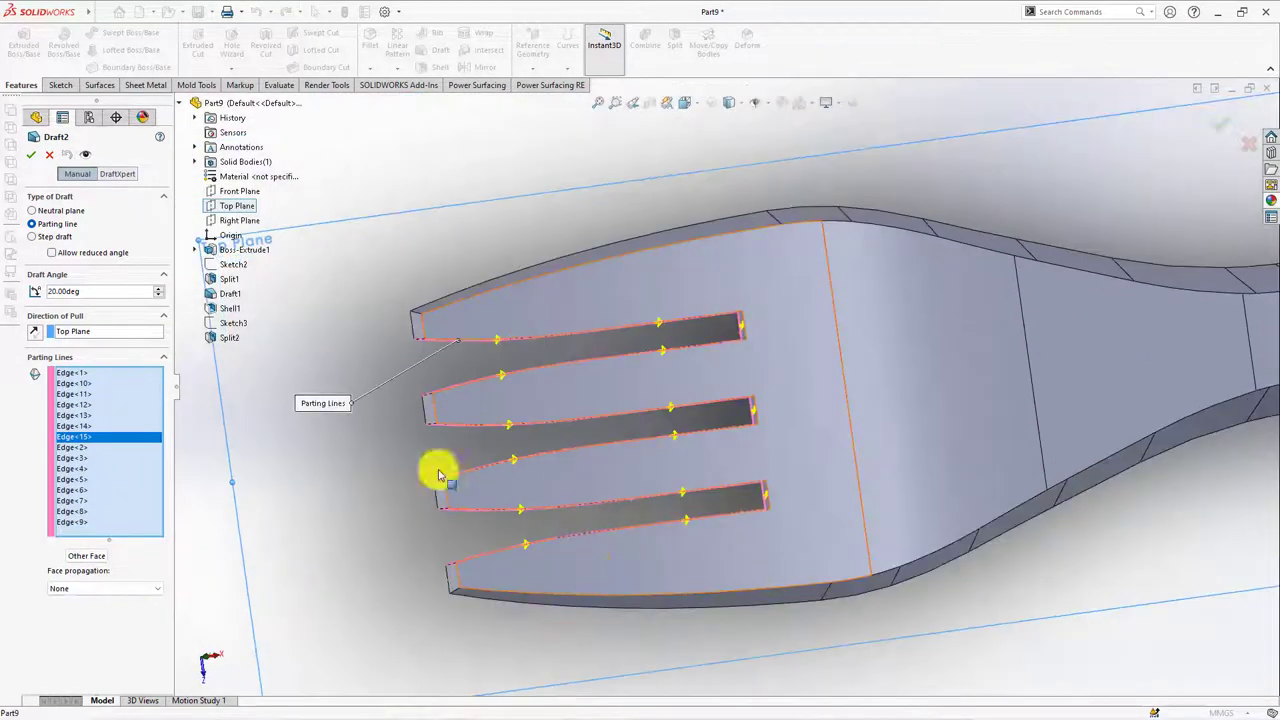
left_click(32, 155)
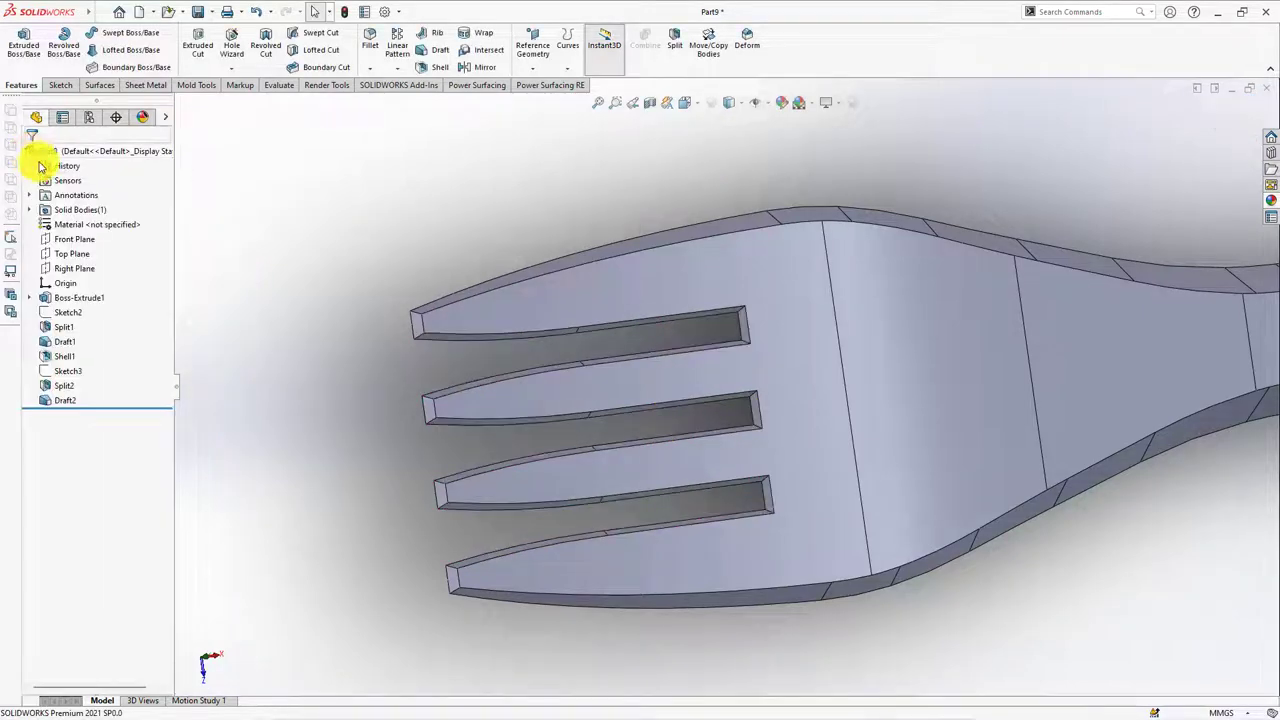
key("ctrl+5")
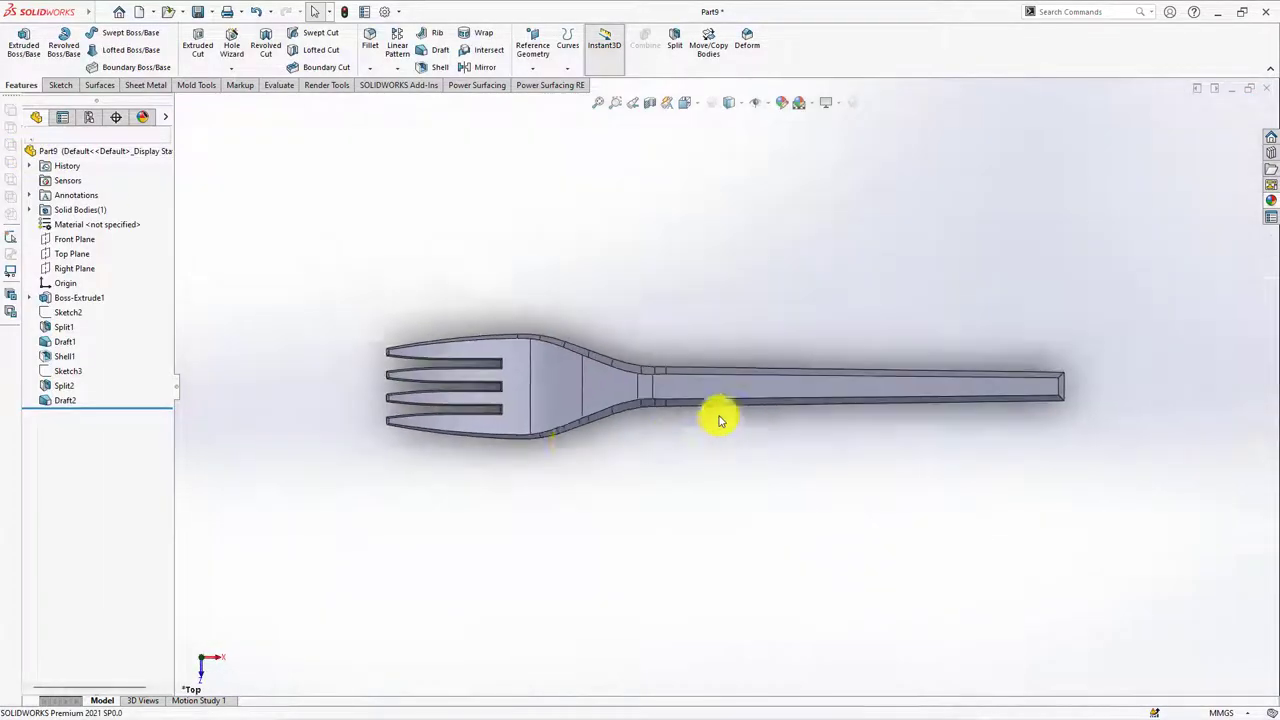
Start a 0.8 mm fillet and select the end edges of all four tines
left_click(368, 45)
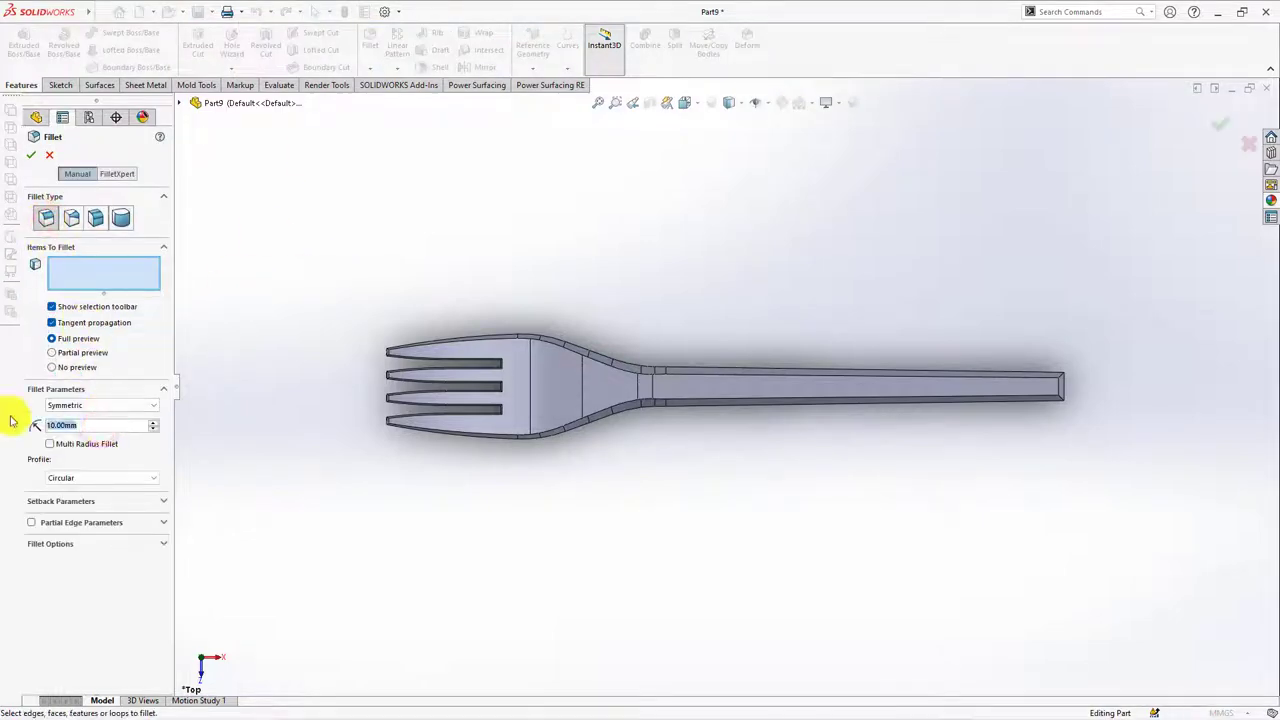
scroll(503, 459, "down", 5)
mouse_move(523, 363)
middle_mouse_down()
mouse_move(580, 306)
mouse_move(566, 434)
mouse_move(543, 363)
middle_mouse_up()
left_click(545, 322)
left_click(545, 322)
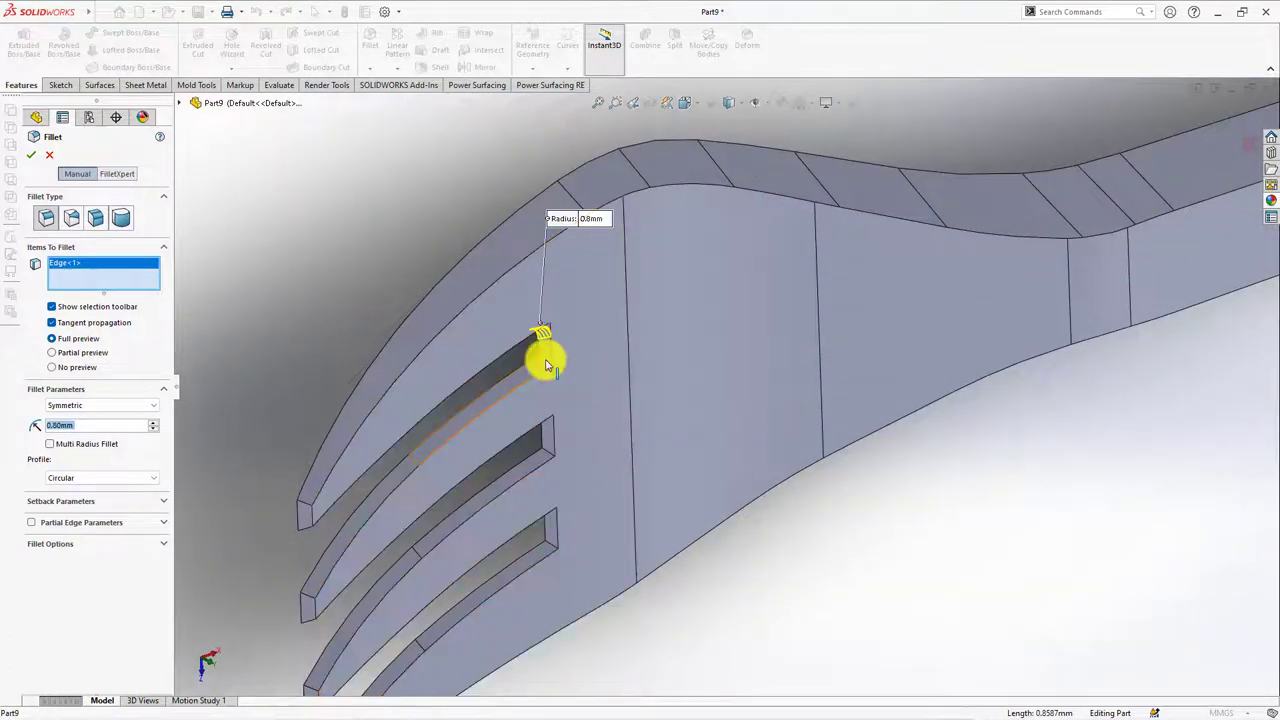
left_click(544, 446)
middle_click_drag(544, 446, 551, 406)
left_click(549, 425)
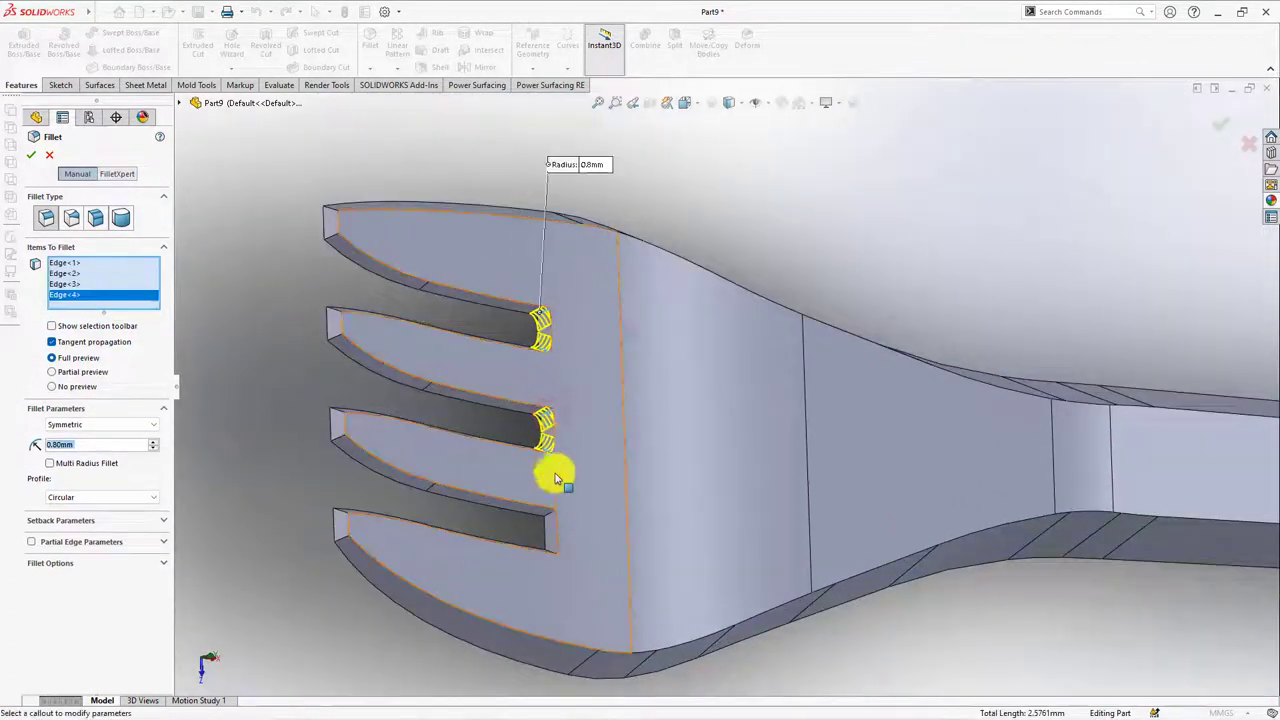
left_click(551, 514)
mouse_move(551, 514)
middle_mouse_down()
mouse_move(548, 568)
mouse_move(551, 543)
mouse_move(557, 557)
mouse_move(515, 512)
mouse_move(418, 516)
middle_mouse_up()
left_click(551, 543)
Add the tip edges of all four tines to the 0.8 mm fillet
left_click(422, 507)
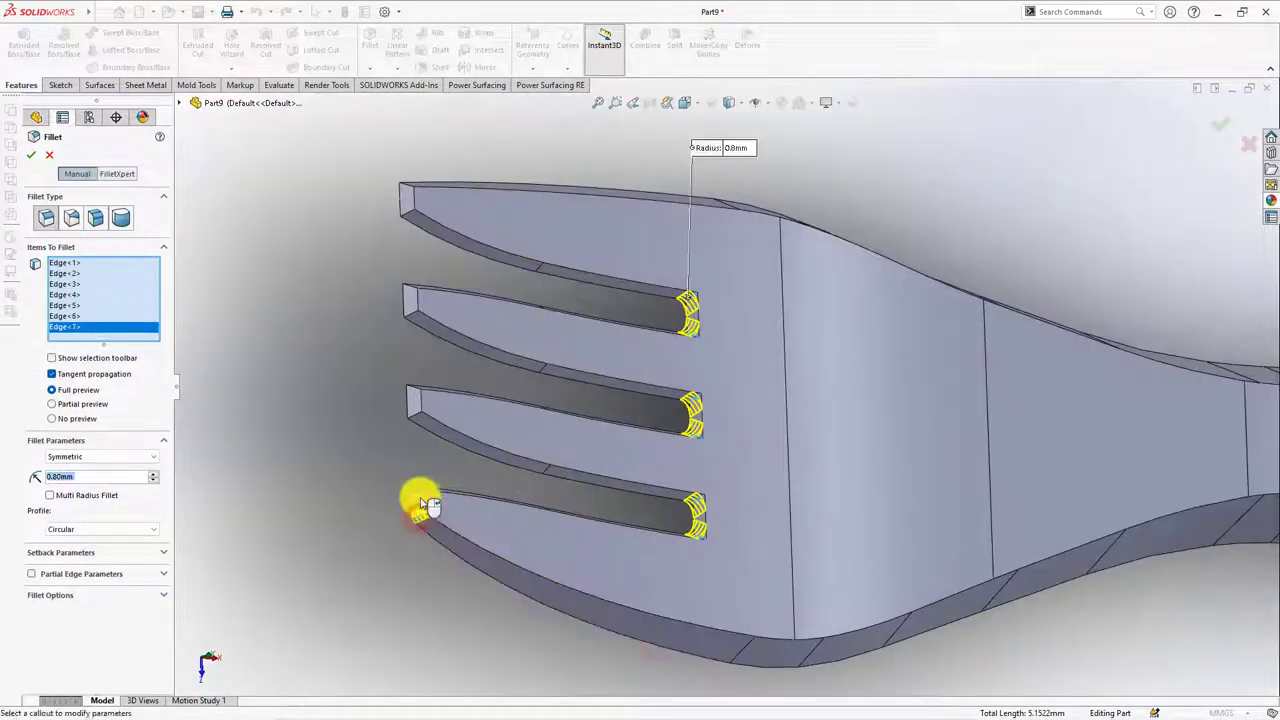
left_click(422, 495)
left_click(420, 408)
left_click(419, 390)
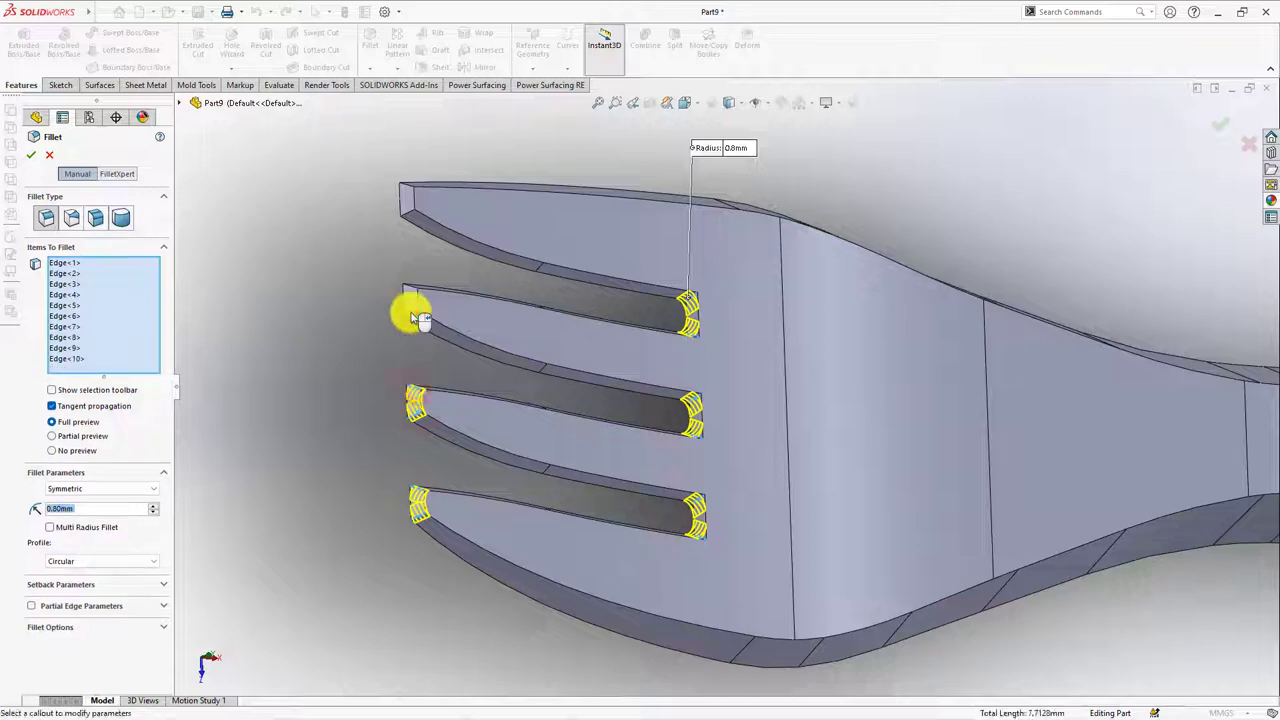
left_click(422, 298)
left_click(418, 293)
left_click(418, 216)
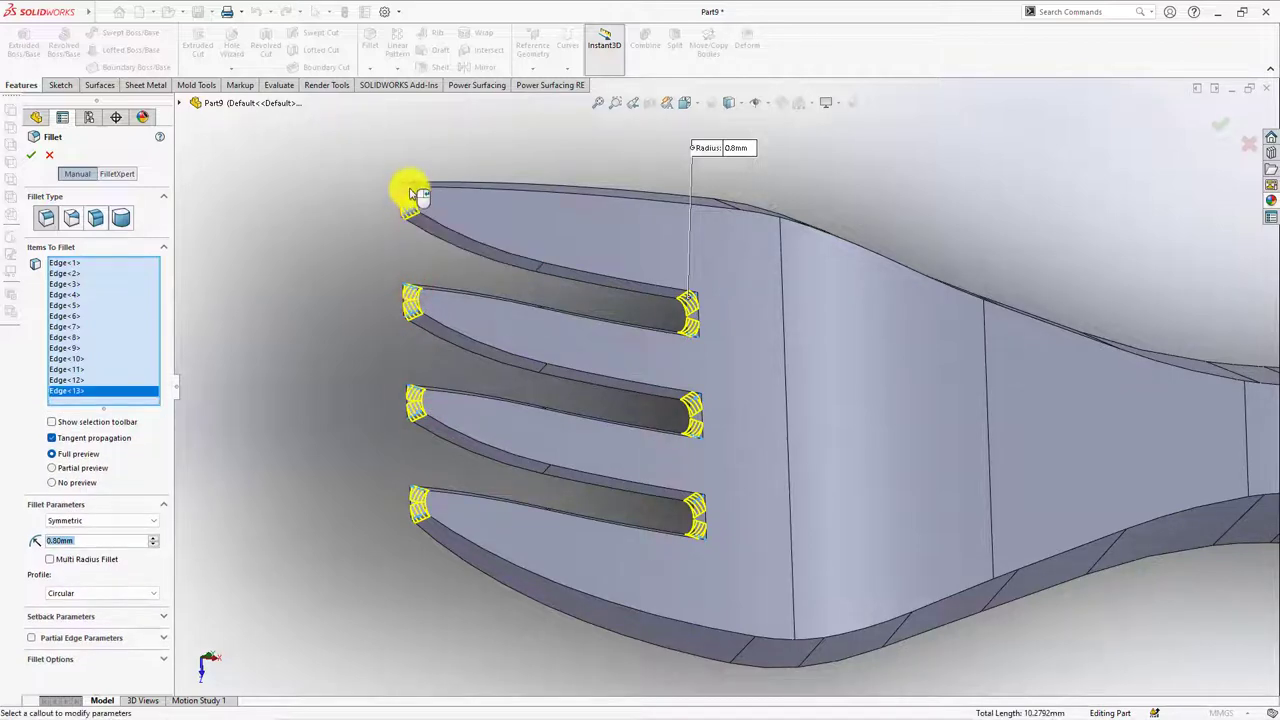
left_click(417, 257)
Add both handle end edges and accept the 0.8 mm fillet on 16 edges
scroll(694, 394, "up", 5)
middle_click_drag(1062, 390, 1051, 486)
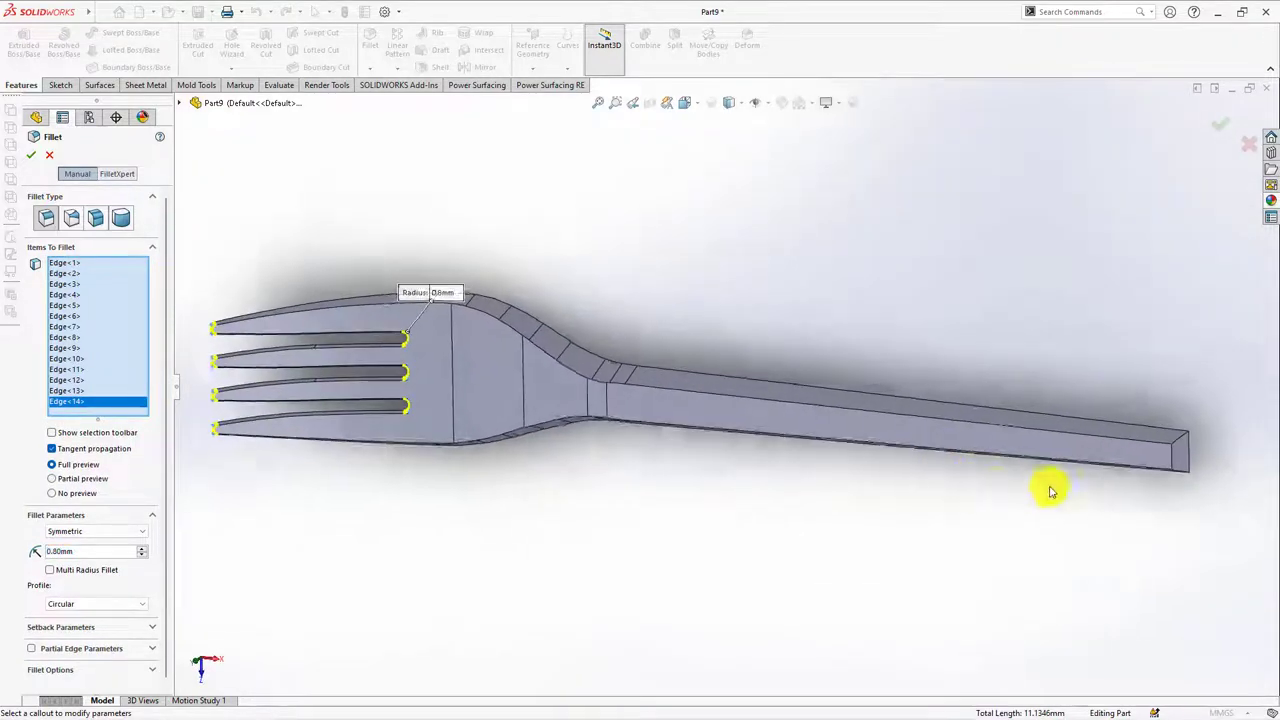
scroll(1070, 452, "down", 5)
left_click(1063, 432)
left_click(1061, 502)
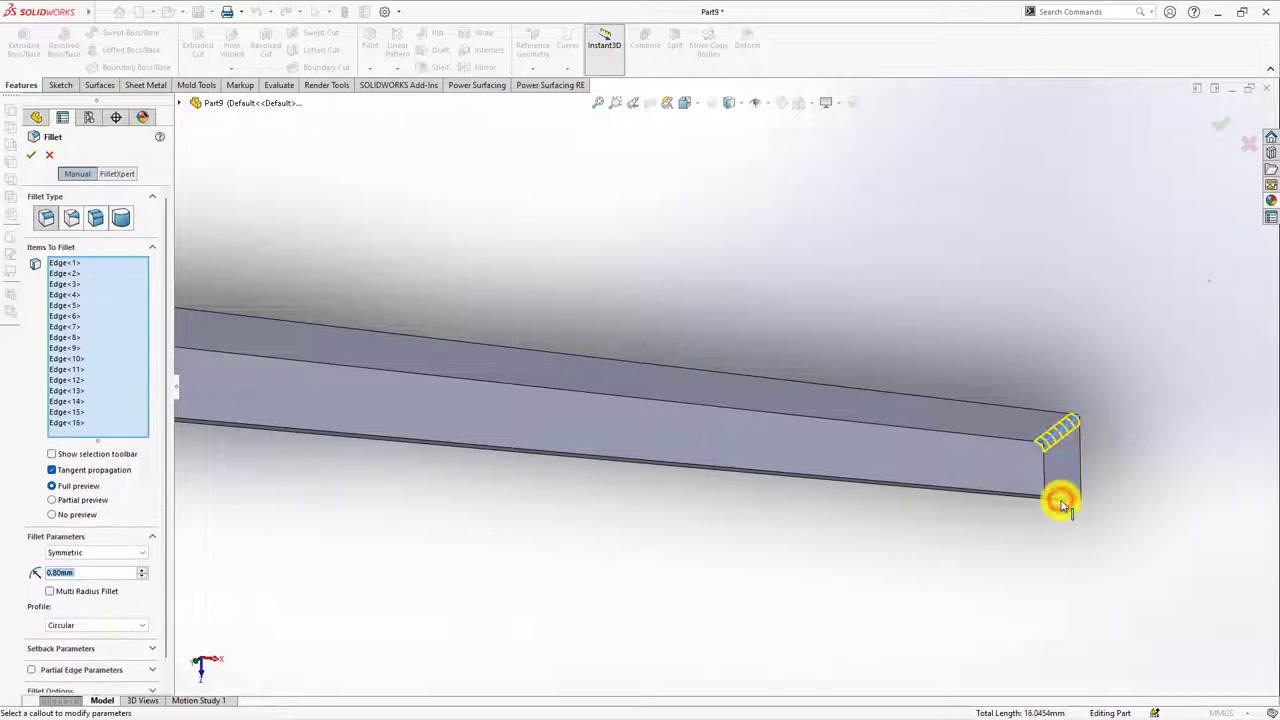
key("Return")
scroll(577, 517, "up", 5)
middle_click_drag(577, 517, 606, 492)
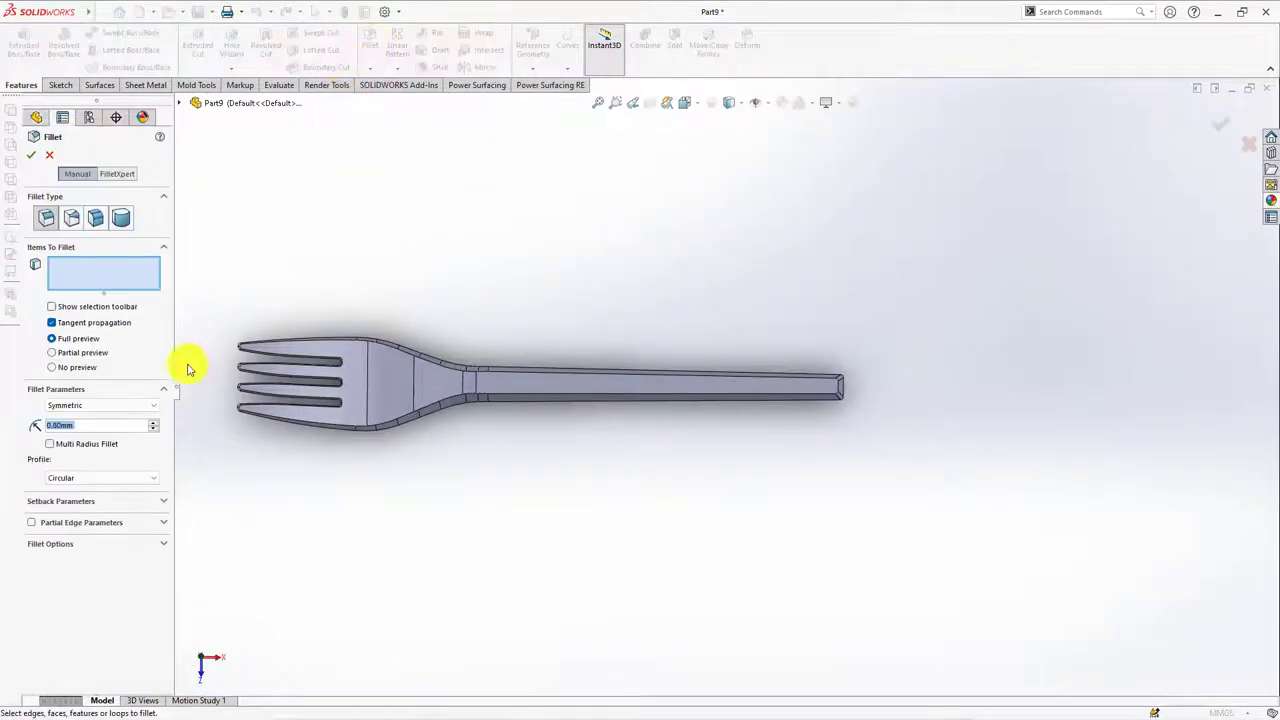
Fillet the handle and head top faces at 0.8 mm
left_click(534, 382)
scroll(286, 371, "down", 4)
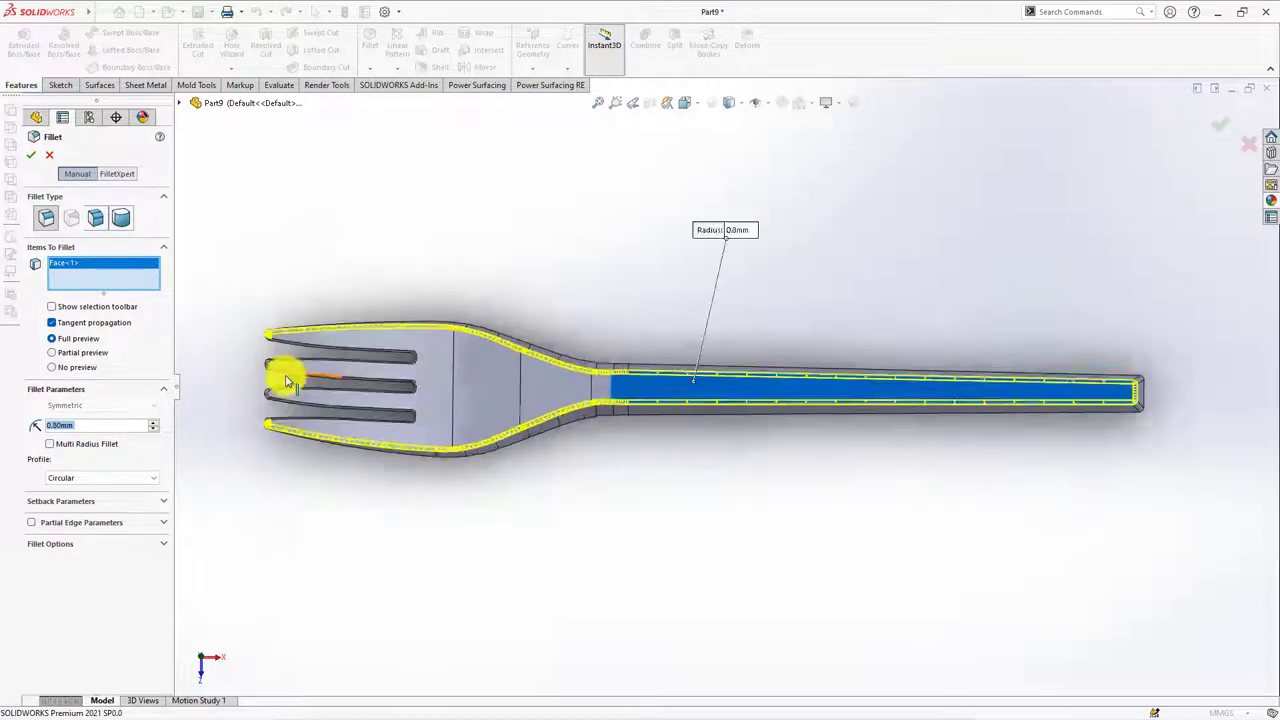
left_click(417, 370)
mouse_move(414, 363)
middle_mouse_down()
mouse_move(437, 260)
mouse_move(551, 414)
mouse_move(700, 491)
mouse_move(857, 485)
mouse_move(828, 432)
middle_mouse_up()
key("Return")
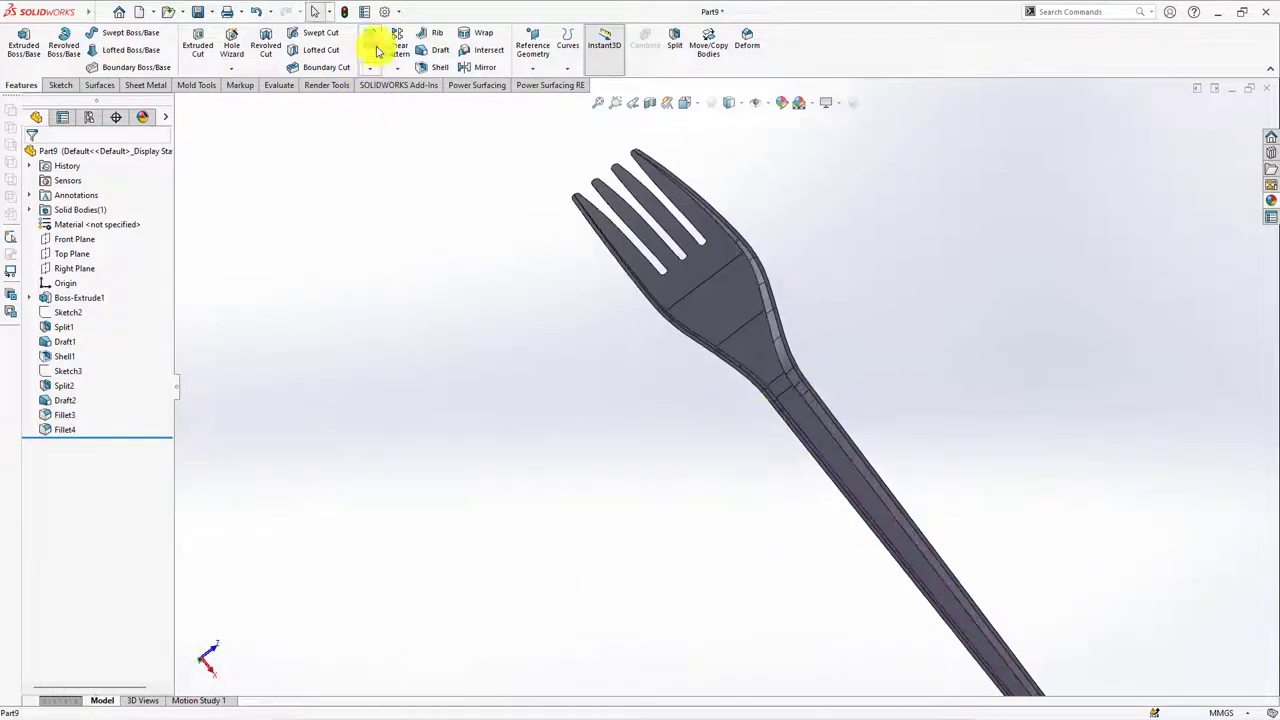
Round the fork's outer outline edges with a 0.8 mm fillet
left_click(376, 48)
scroll(898, 594, "up", 2)
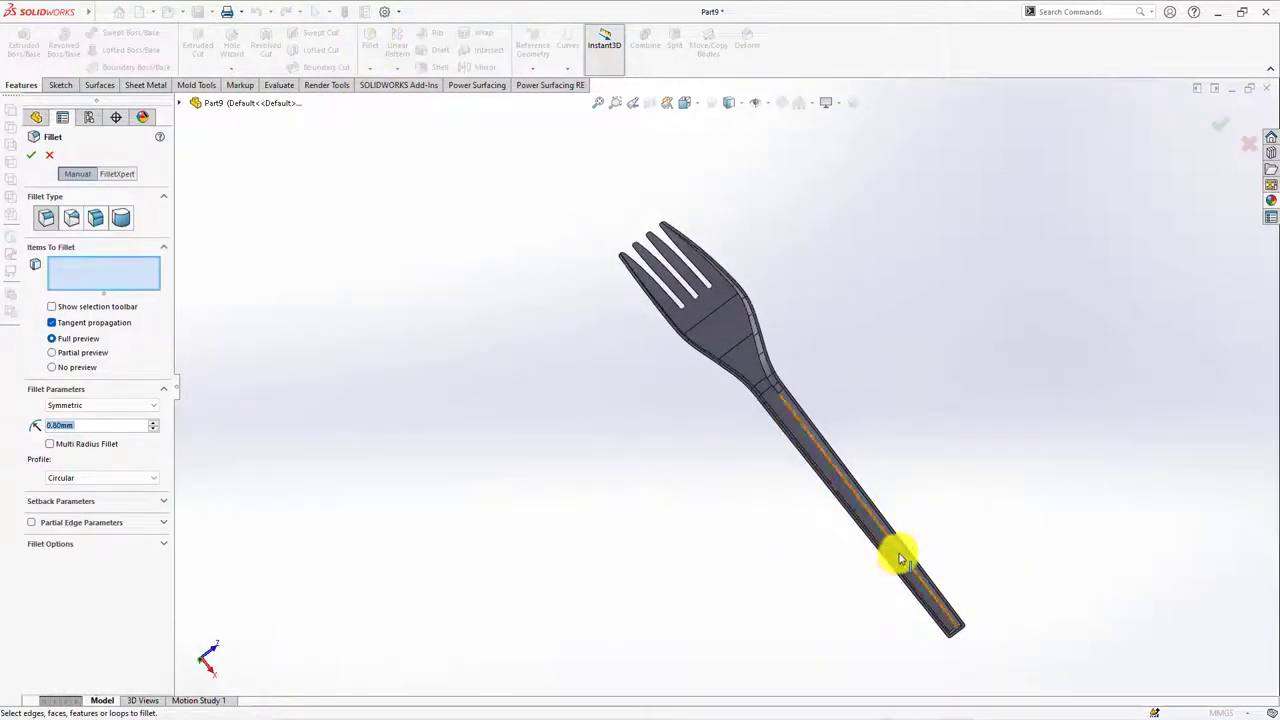
left_click(902, 550)
scroll(908, 557, "down", 3)
scroll(929, 614, "down", 1)
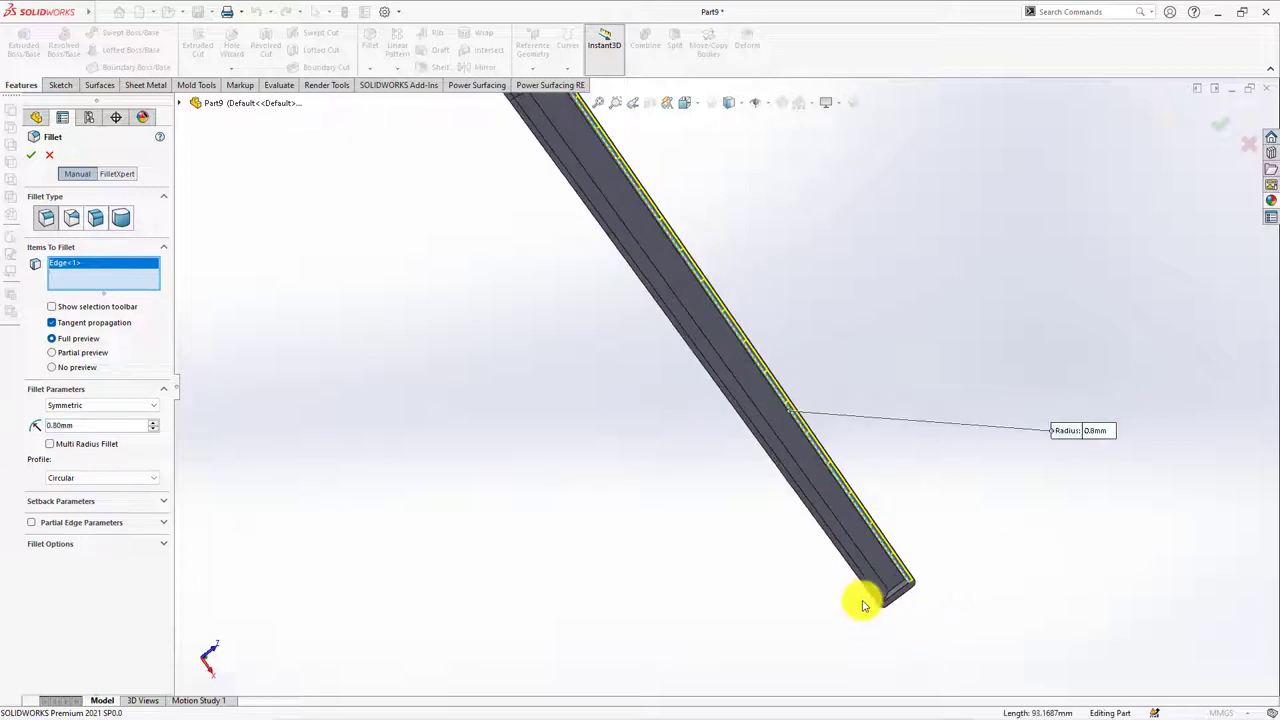
left_click(903, 597)
left_click(894, 591)
scroll(894, 591, "up", 3)
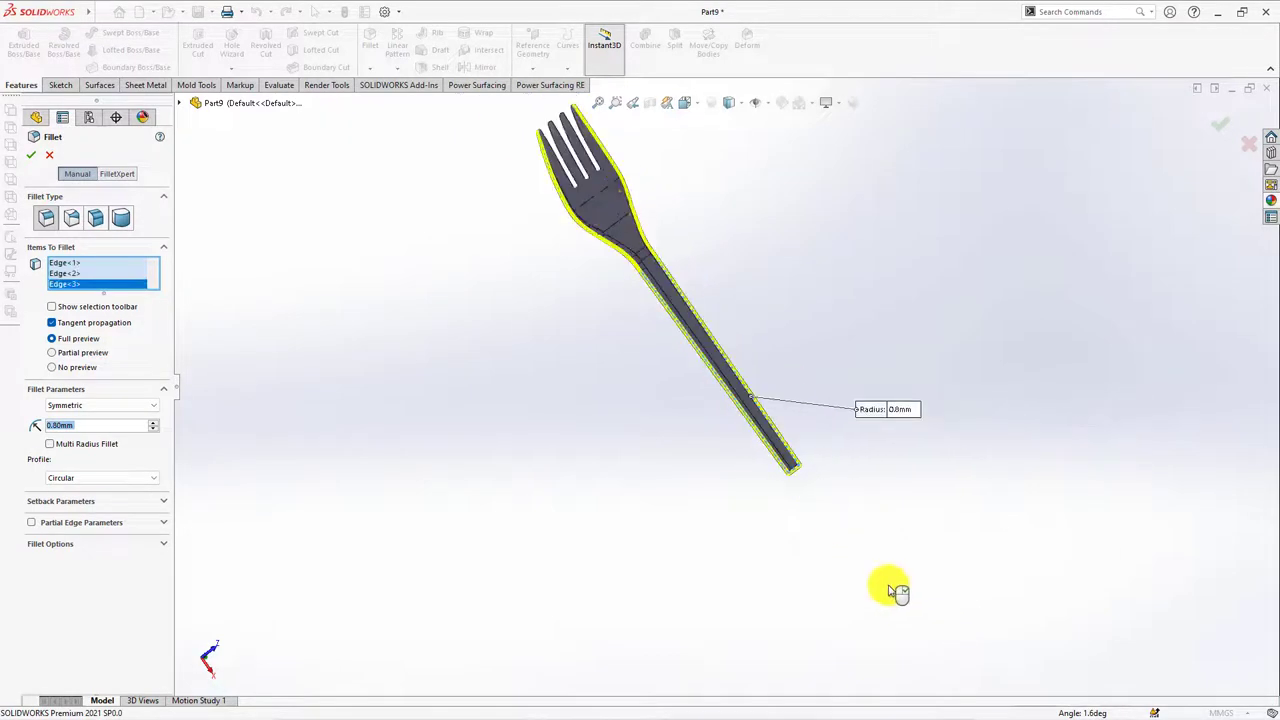
mouse_move(894, 591)
middle_mouse_down()
mouse_move(611, 306)
mouse_move(486, 252)
middle_mouse_up()
scroll(486, 252, "down", 3)
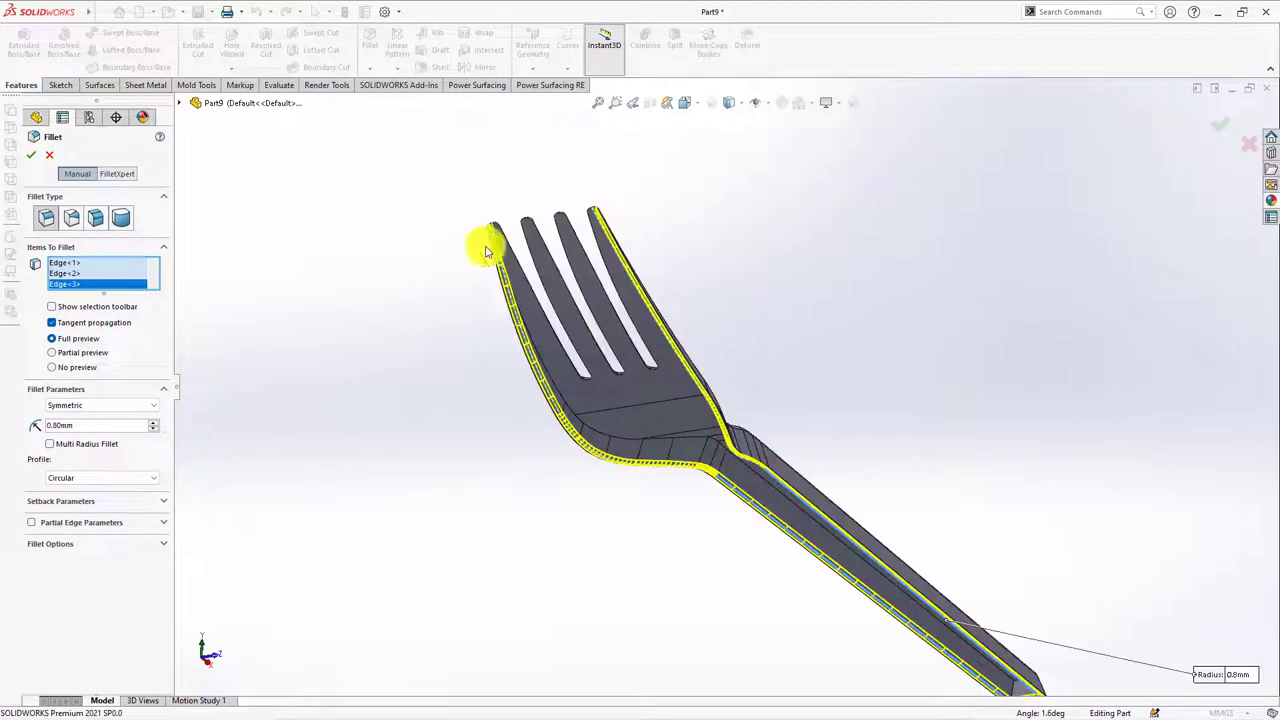
left_click(32, 157)
scroll(391, 329, "up", 3)
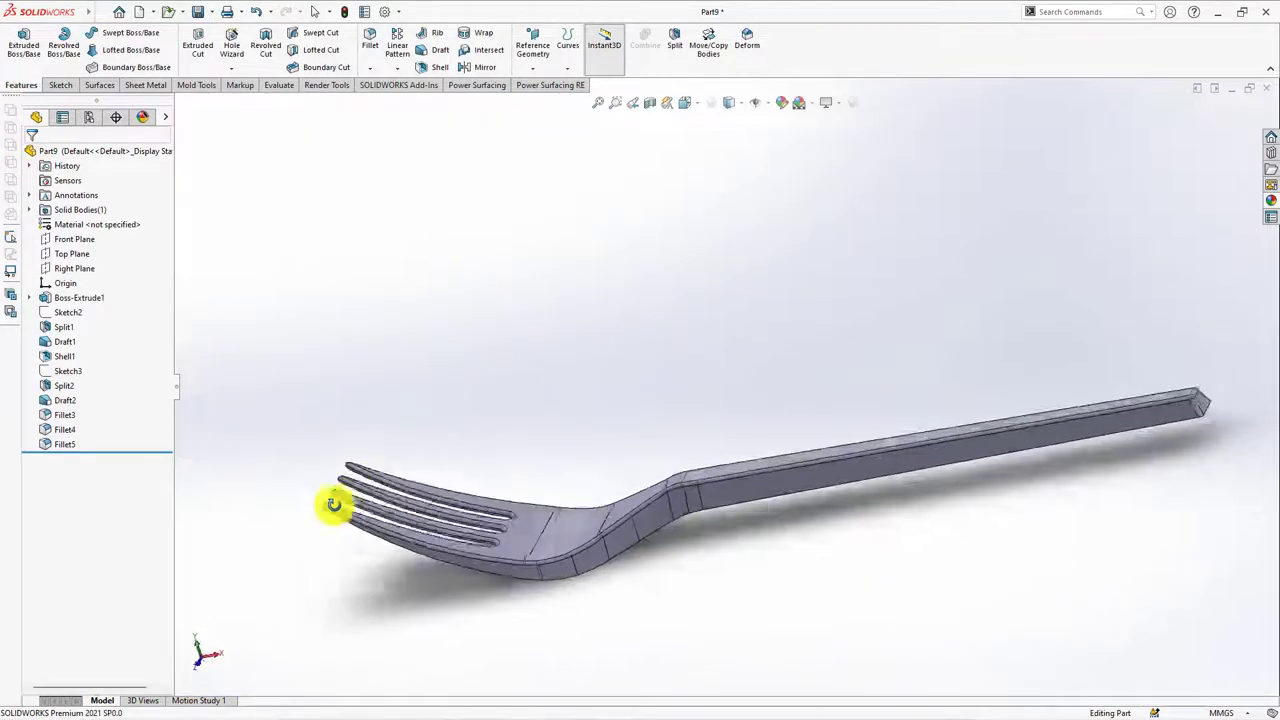